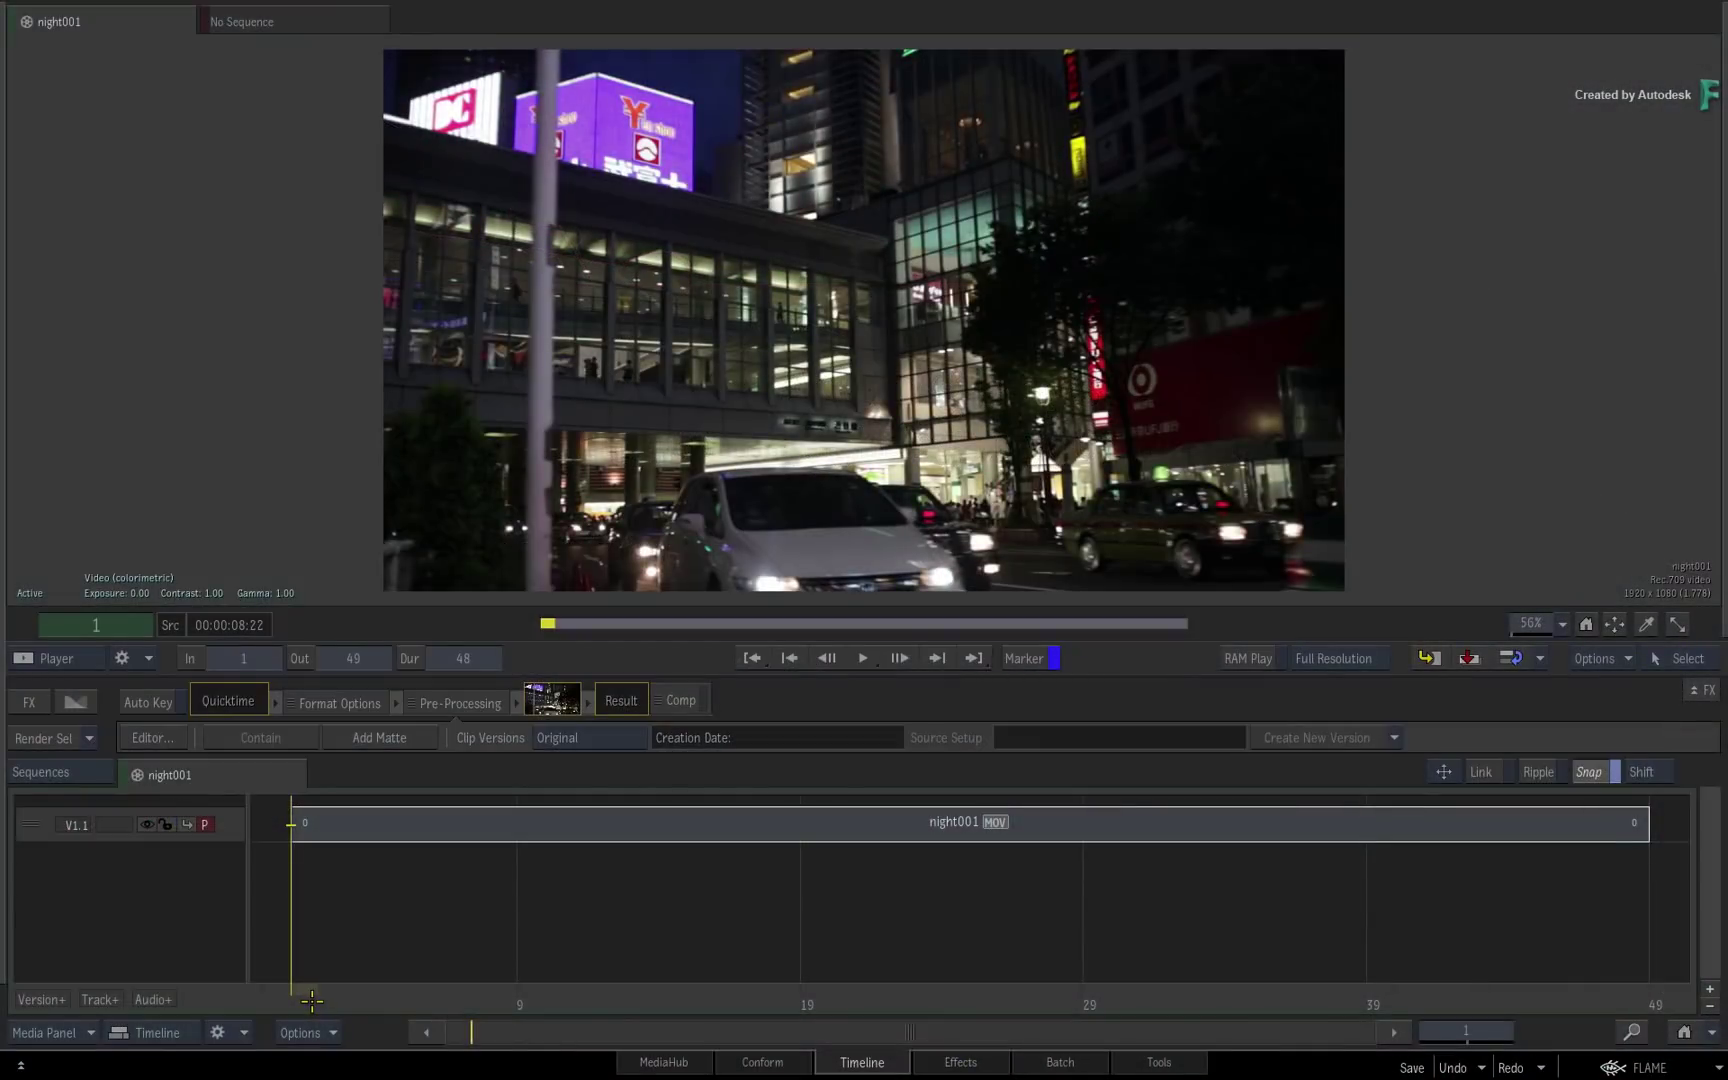
# Step: Scrub the night clip and pan around the zoomed street image, then fit the frame back
pyautogui.moveTo(317, 995); pyautogui.dragTo(249, 800)
pyautogui.scroll(5, 899, 366)
pyautogui.moveTo(860, 440); pyautogui.dragTo(590, 43)
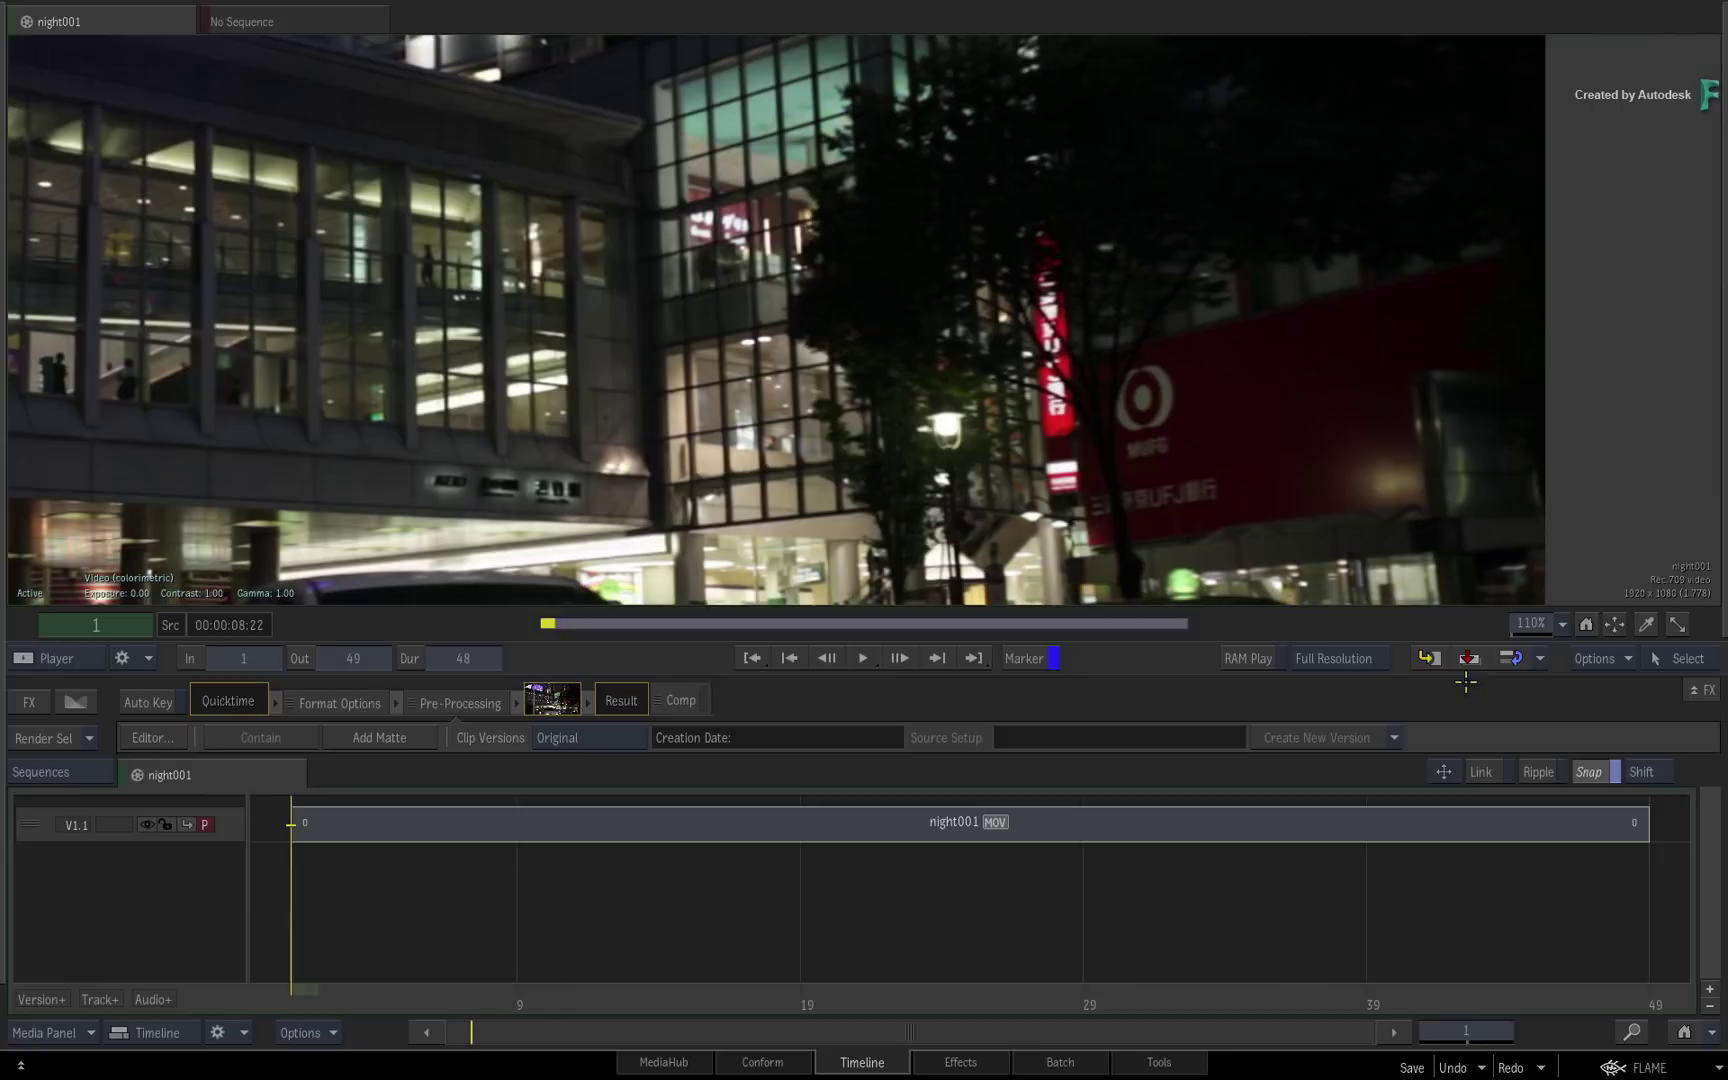
pyautogui.click(1588, 626)
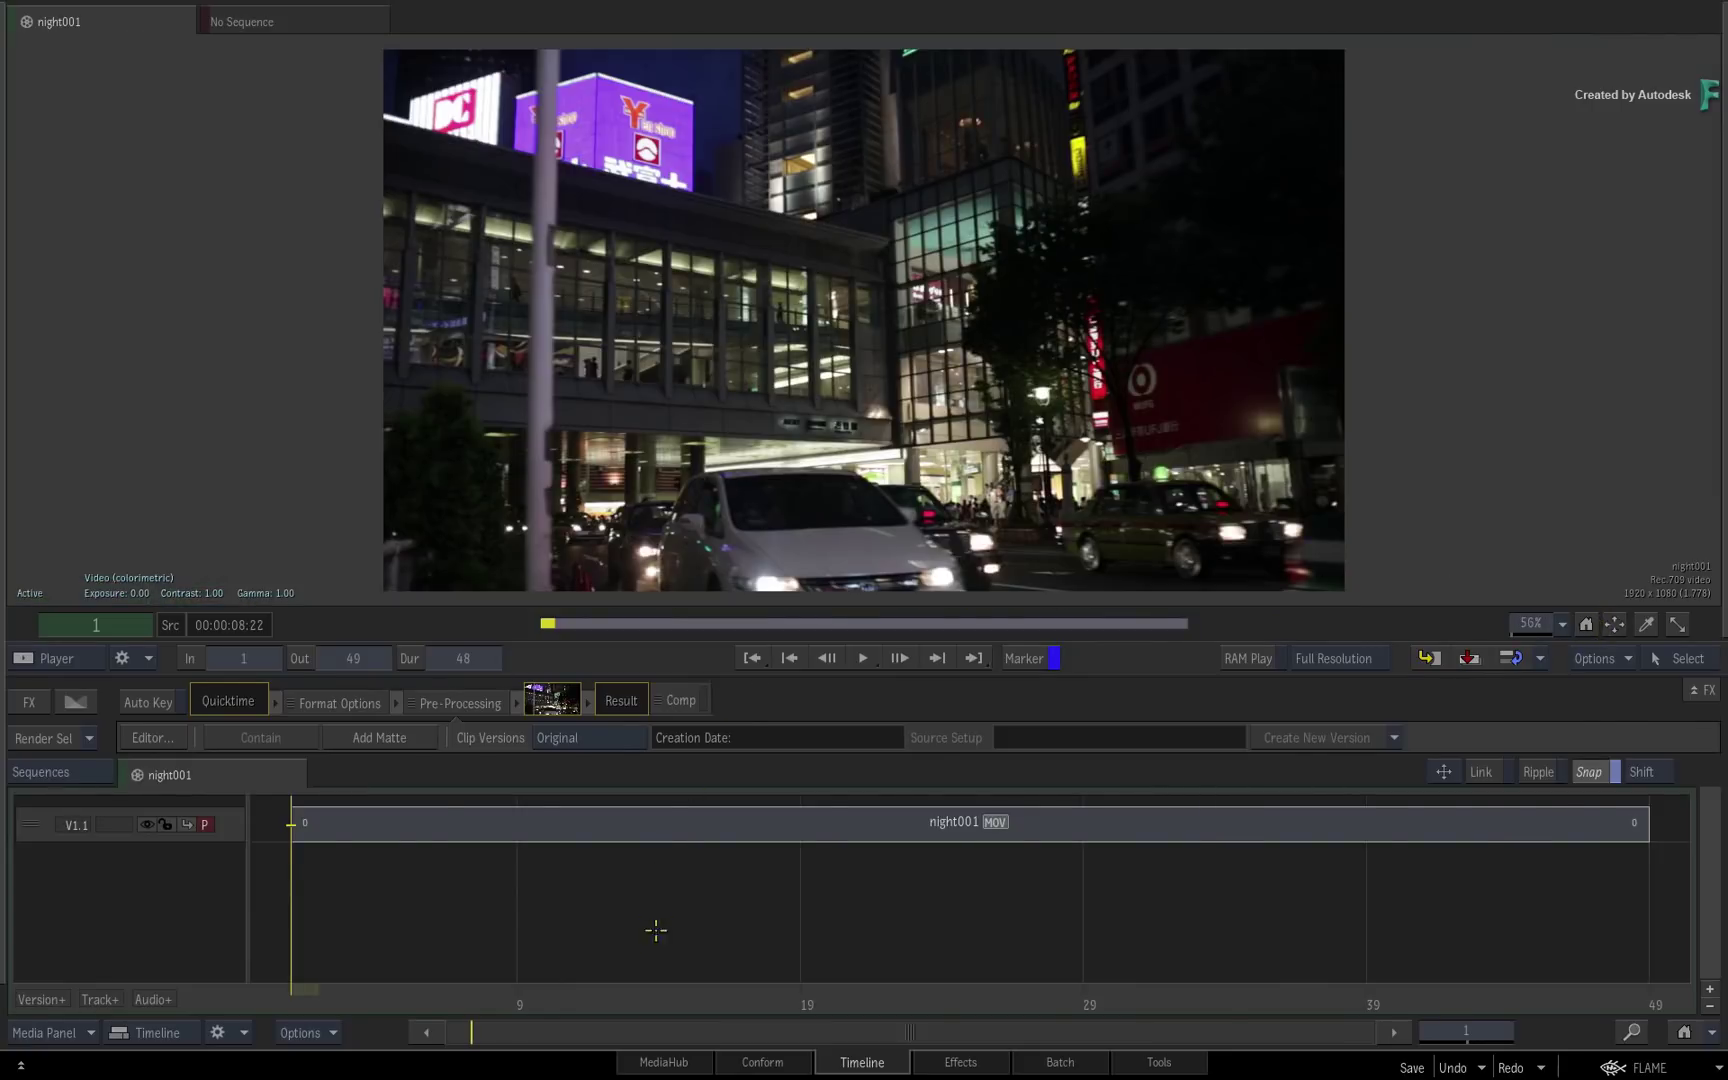
# Step: Open the clip's Effects editor and scrub through all 48 frames
pyautogui.moveTo(434, 975); pyautogui.dragTo(310, 841)
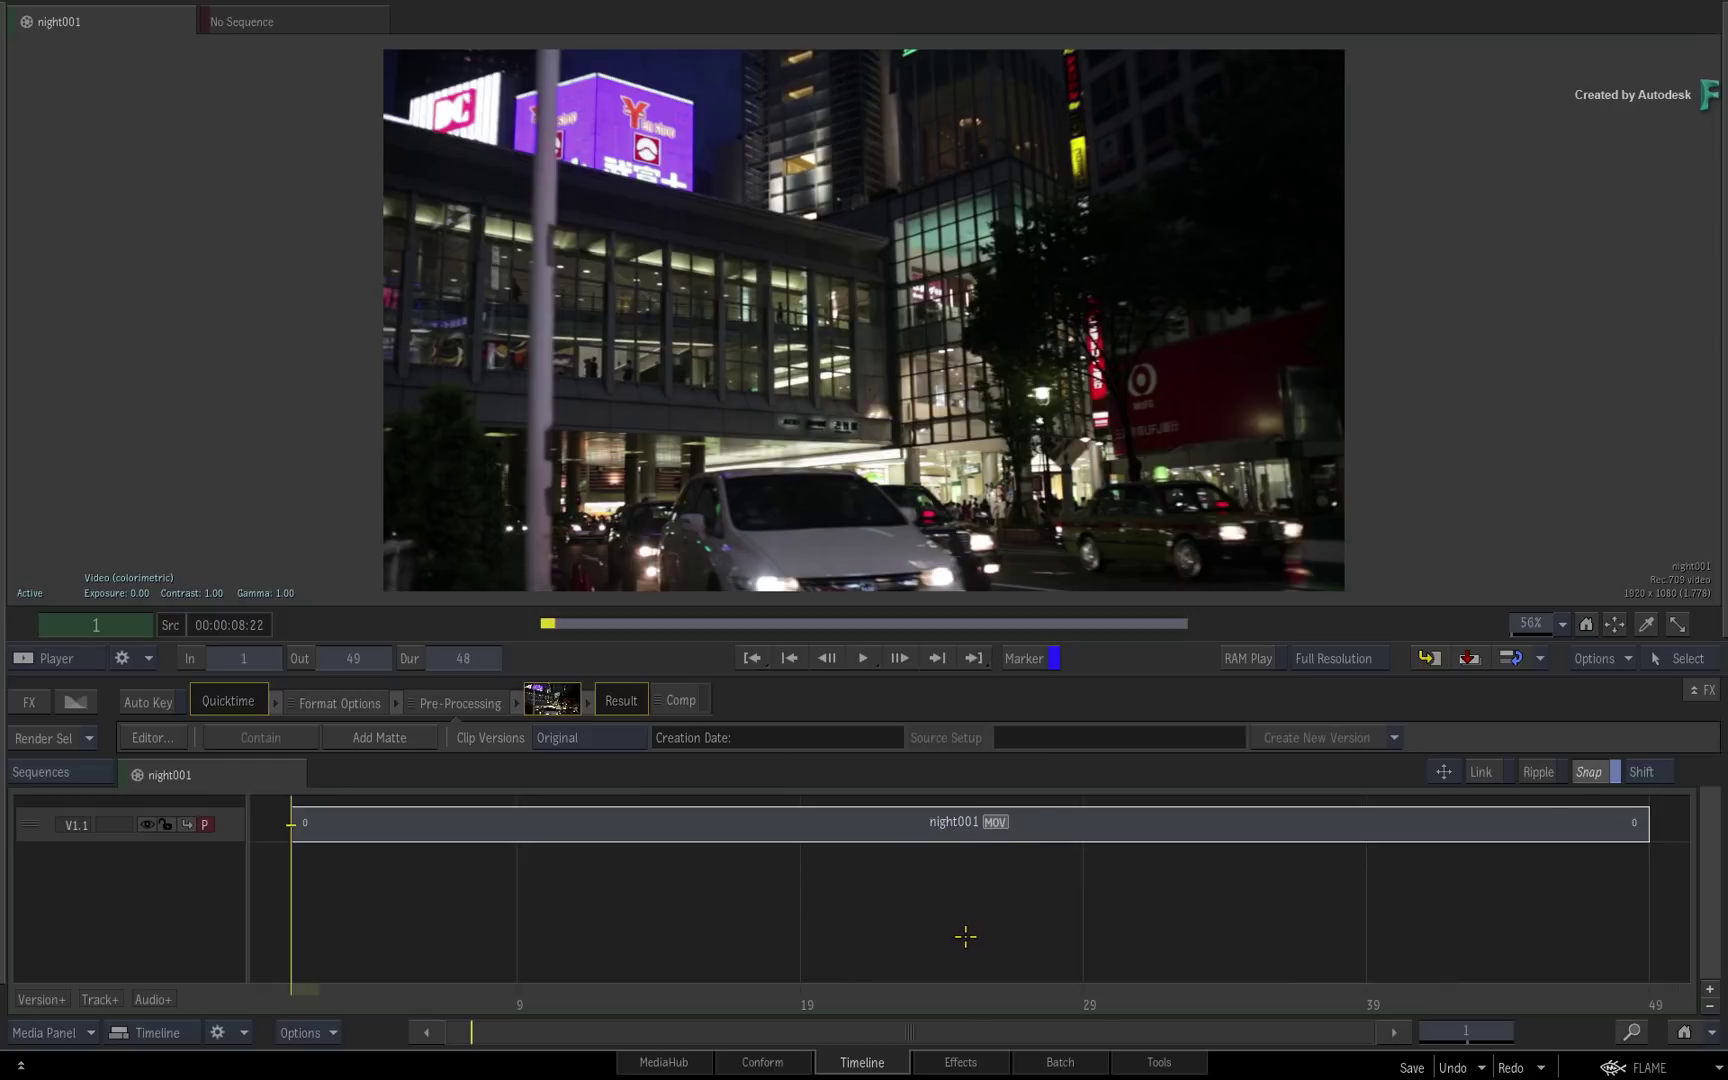
pyautogui.click(958, 1062)
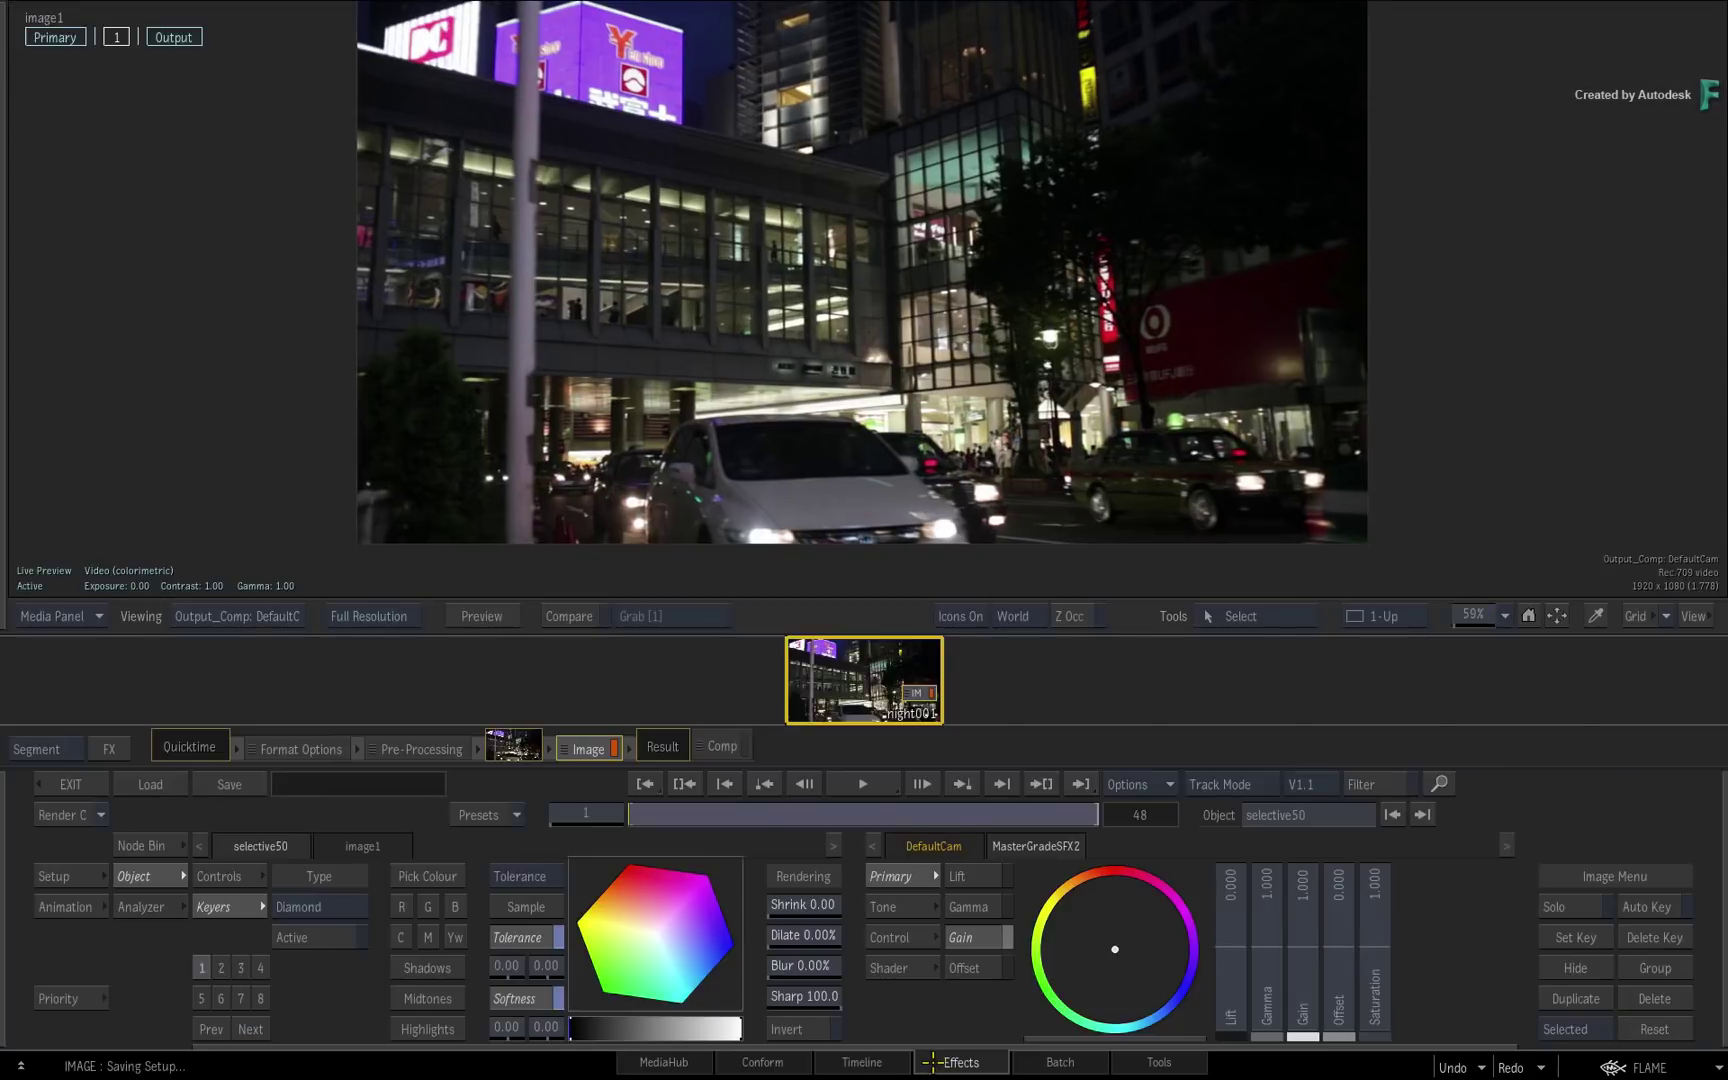
pyautogui.moveTo(662, 805); pyautogui.dragTo(542, 826)
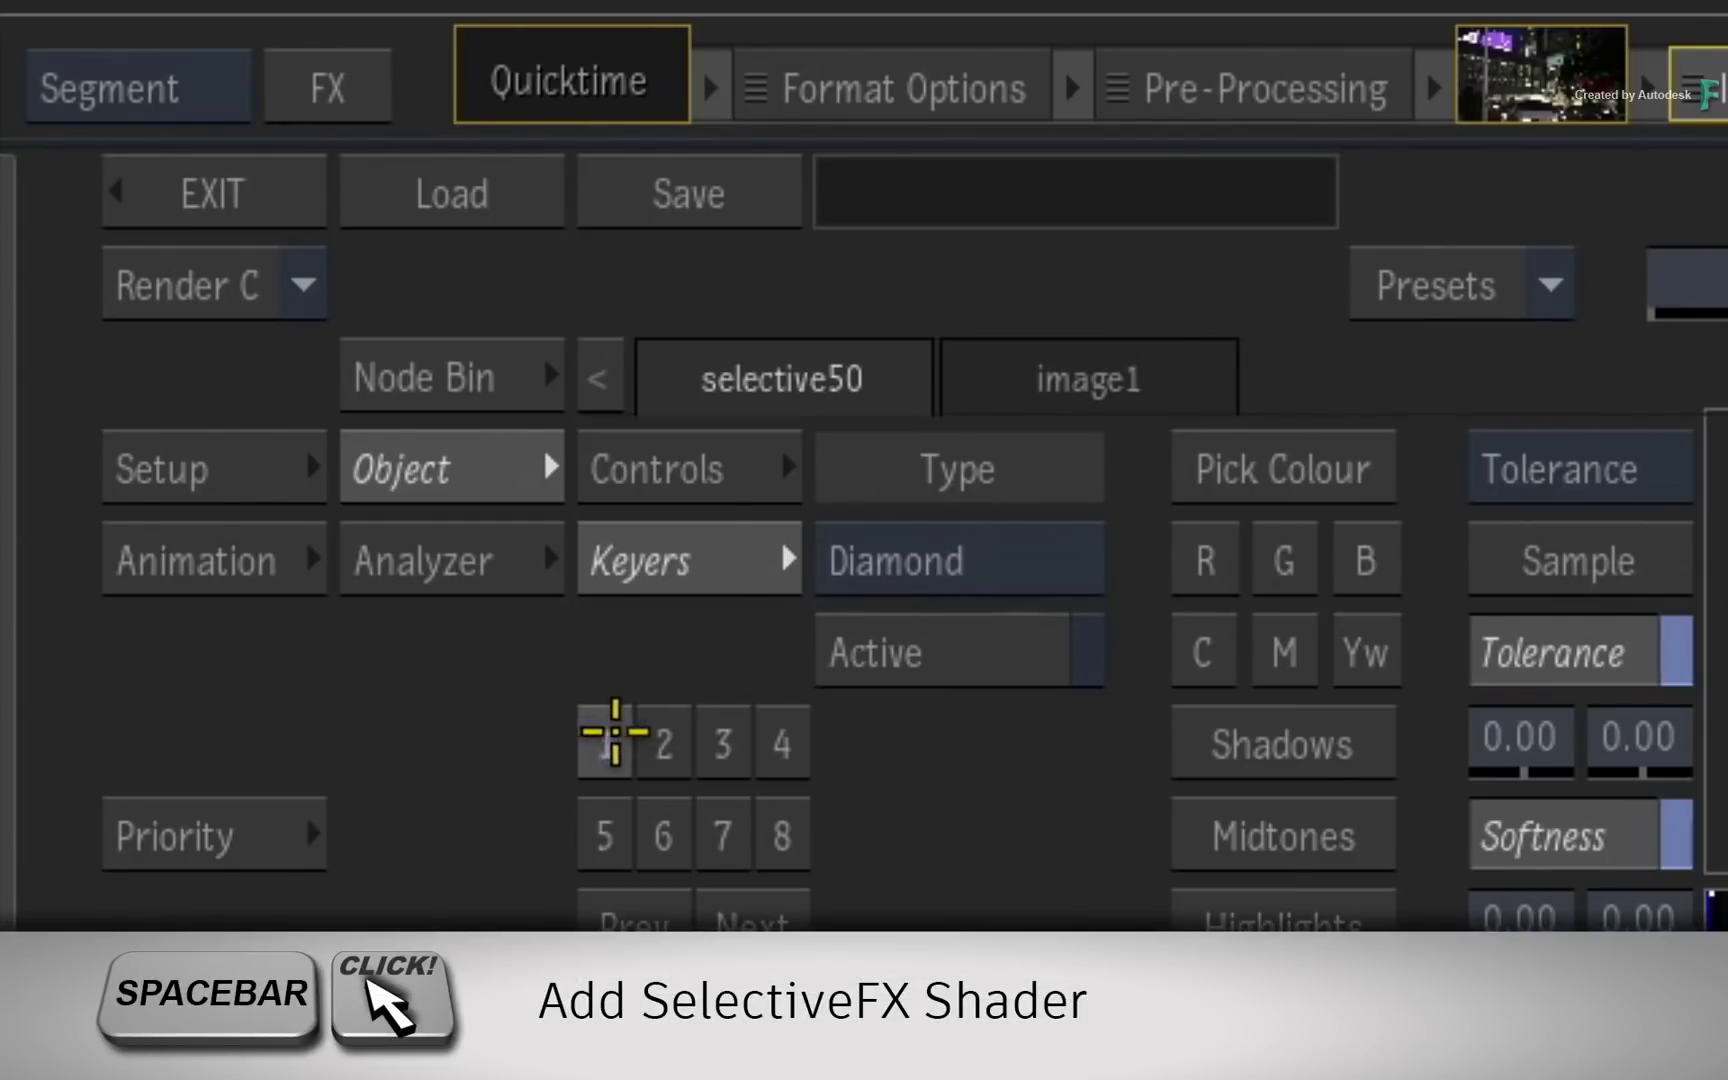
# Step: Load the PhysicalGlareSFX Matchbox shader from the Load Shaders library
pyautogui.click(615, 732)
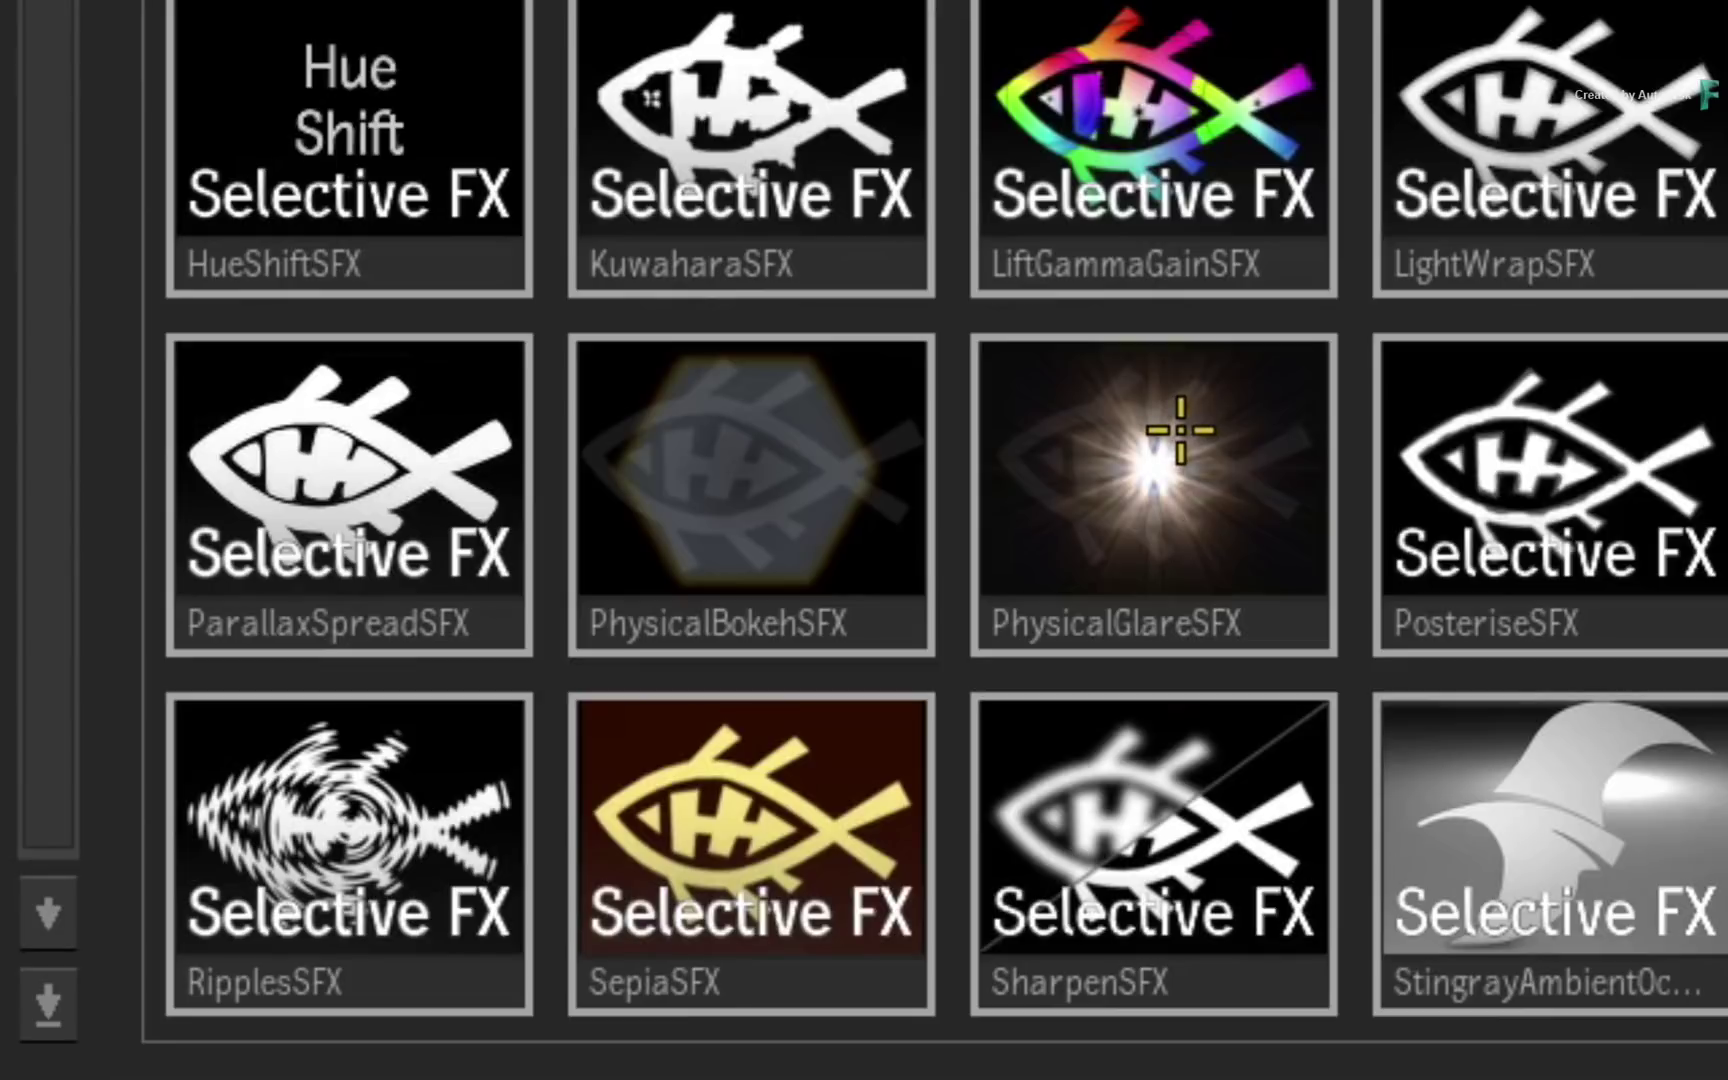
pyautogui.doubleClick(1140, 505)
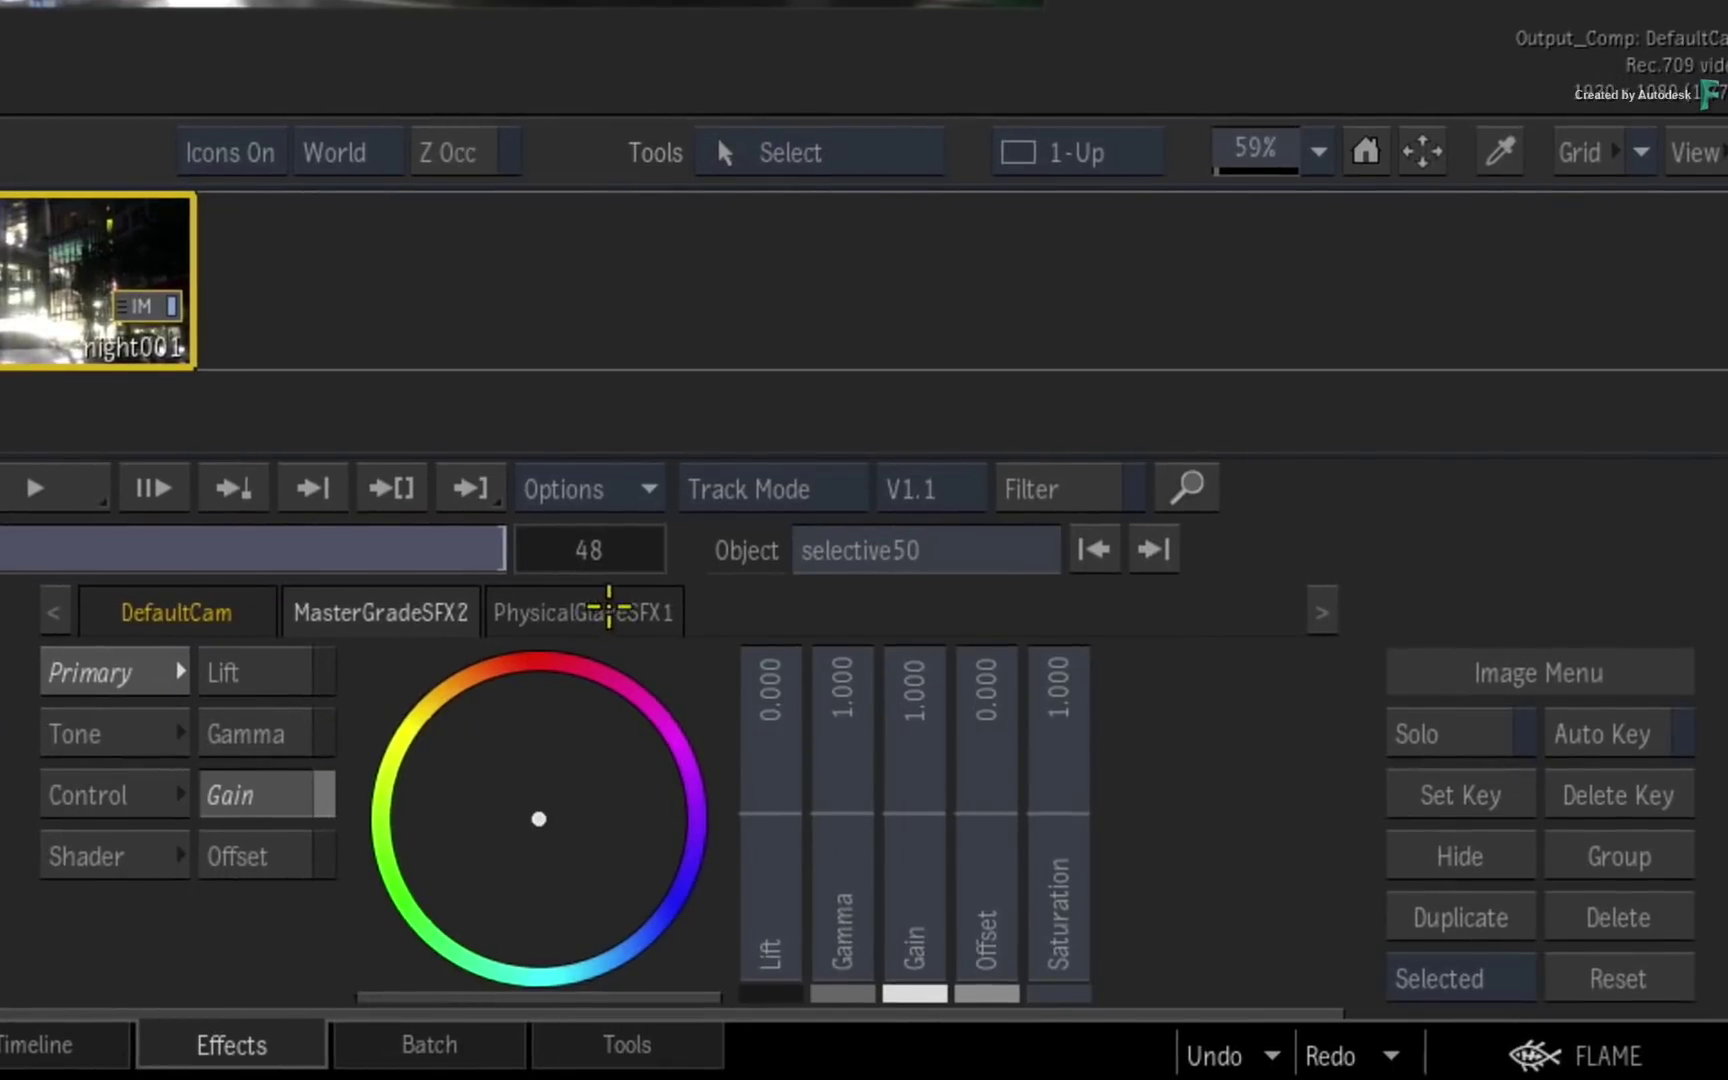
# Step: Change the PhysicalGlareSFX1 highlight threshold from 0.980 to 0.943
pyautogui.click(607, 612)
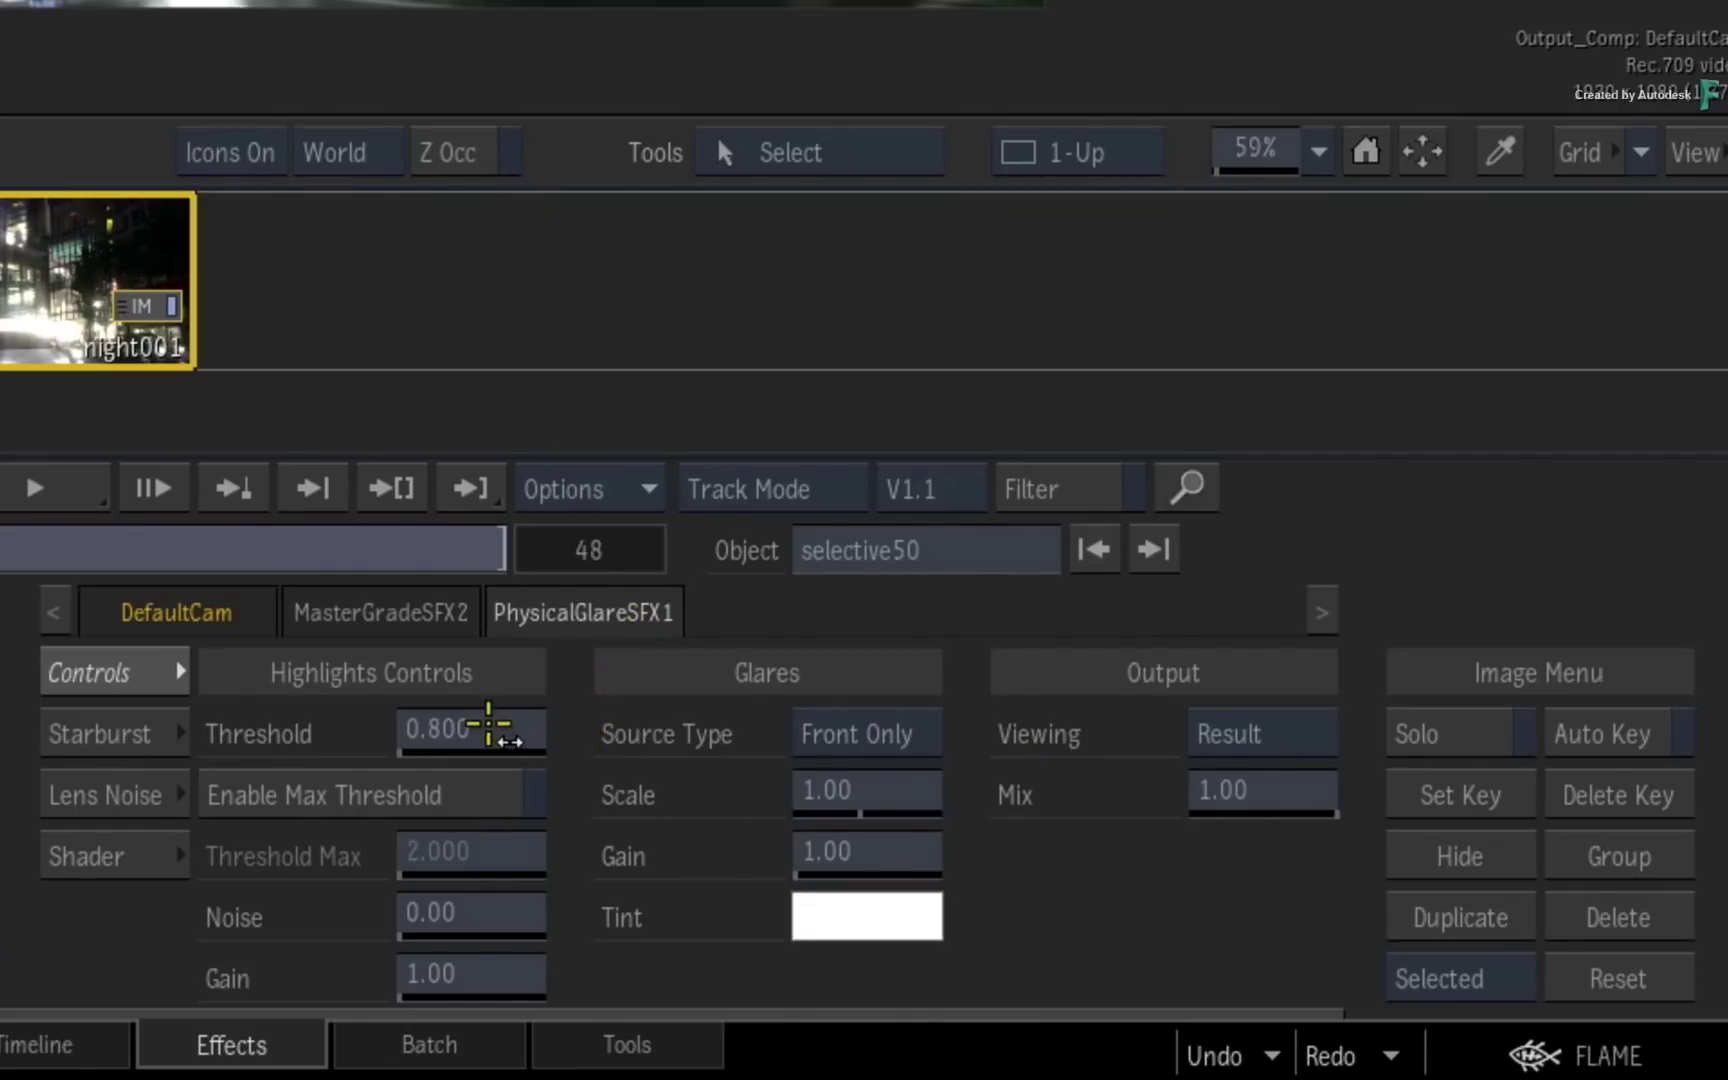
pyautogui.moveTo(490, 721)
pyautogui.mouseDown()
pyautogui.moveTo(548, 727)
pyautogui.moveTo(612, 690)
pyautogui.mouseUp()
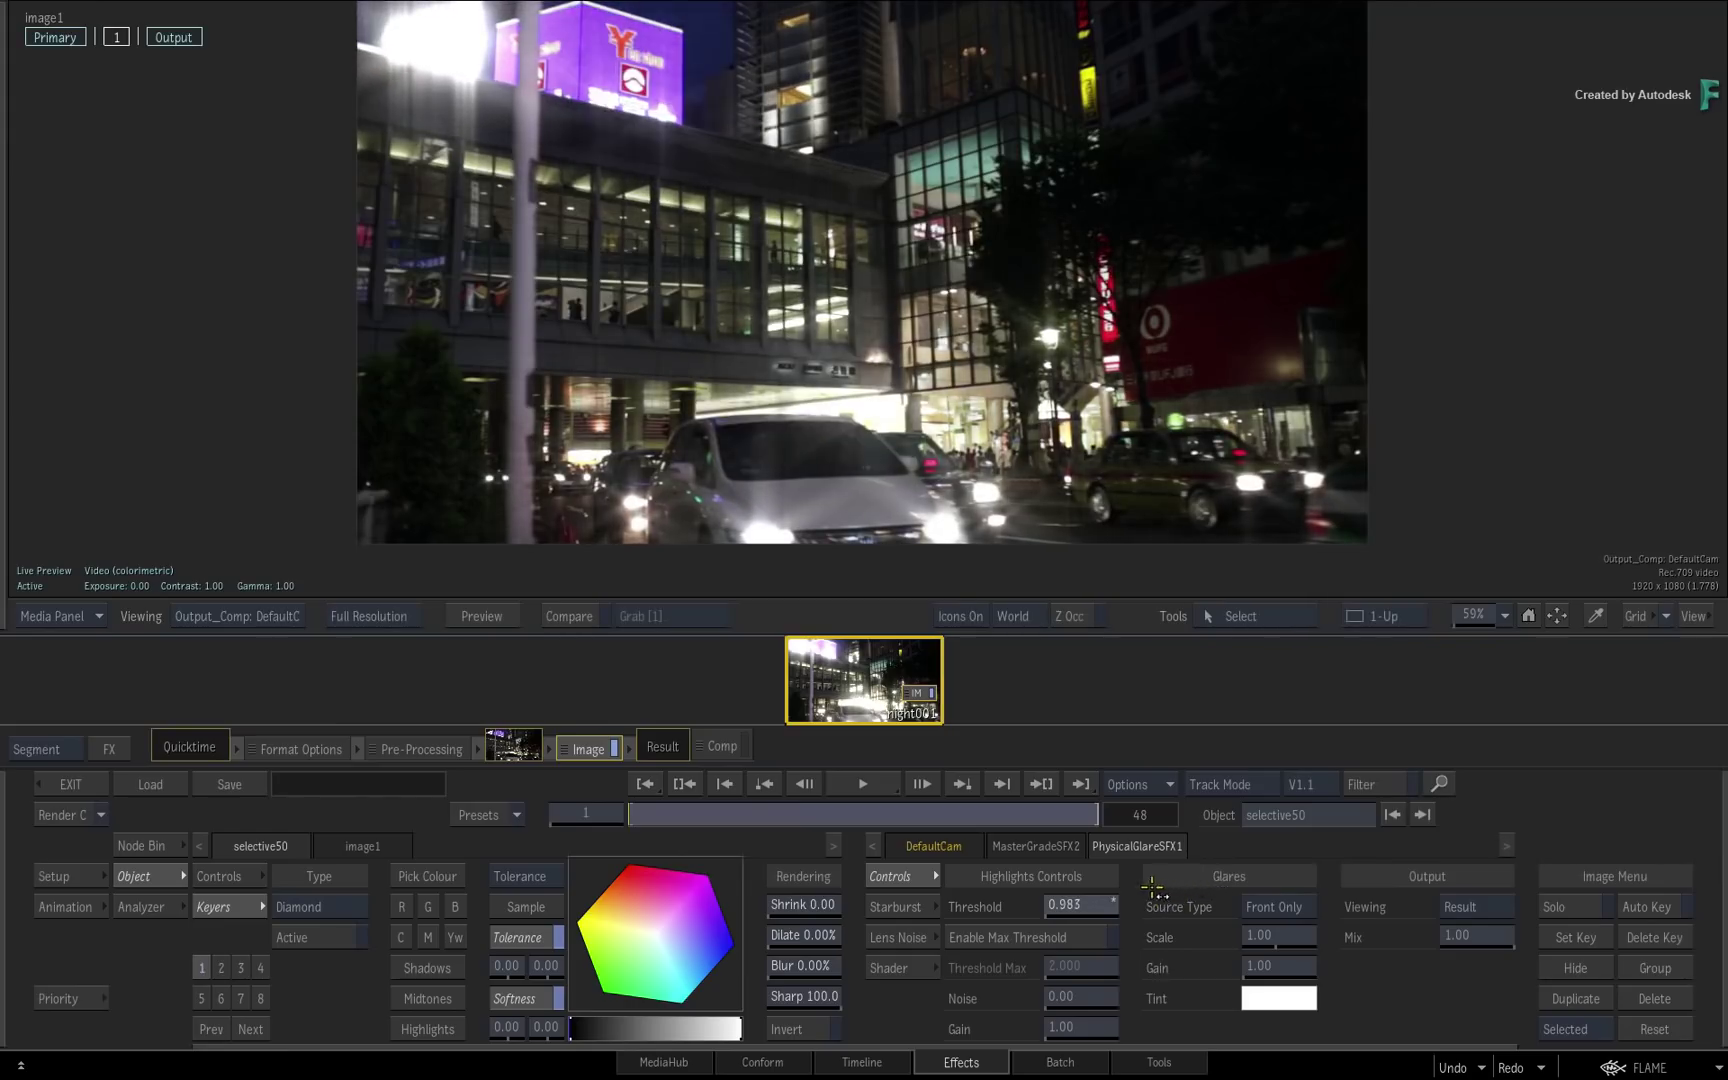
pyautogui.moveTo(1153, 886)
pyautogui.mouseDown()
pyautogui.moveTo(1235, 874)
pyautogui.moveTo(878, 906)
pyautogui.moveTo(1197, 870)
pyautogui.moveTo(1150, 906)
pyautogui.mouseUp()
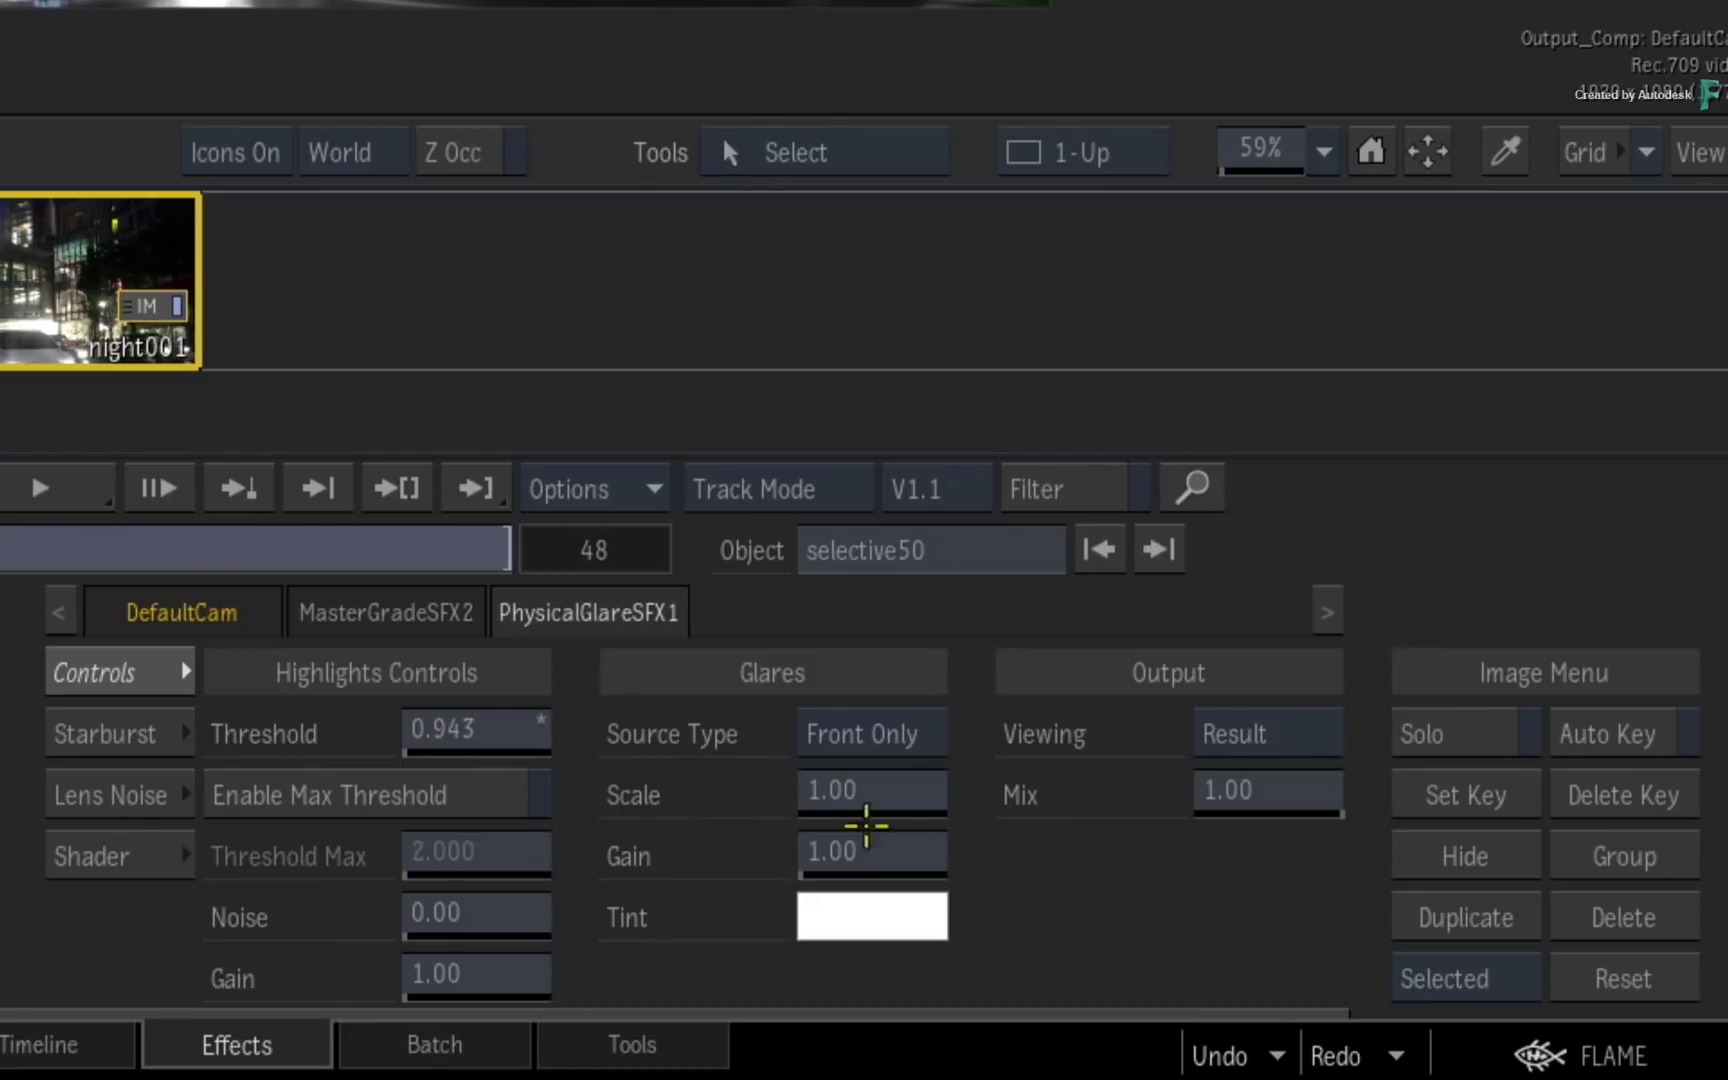
# Step: Show the Highlights matte and drag the glare threshold down to 0.900
pyautogui.click(1302, 734)
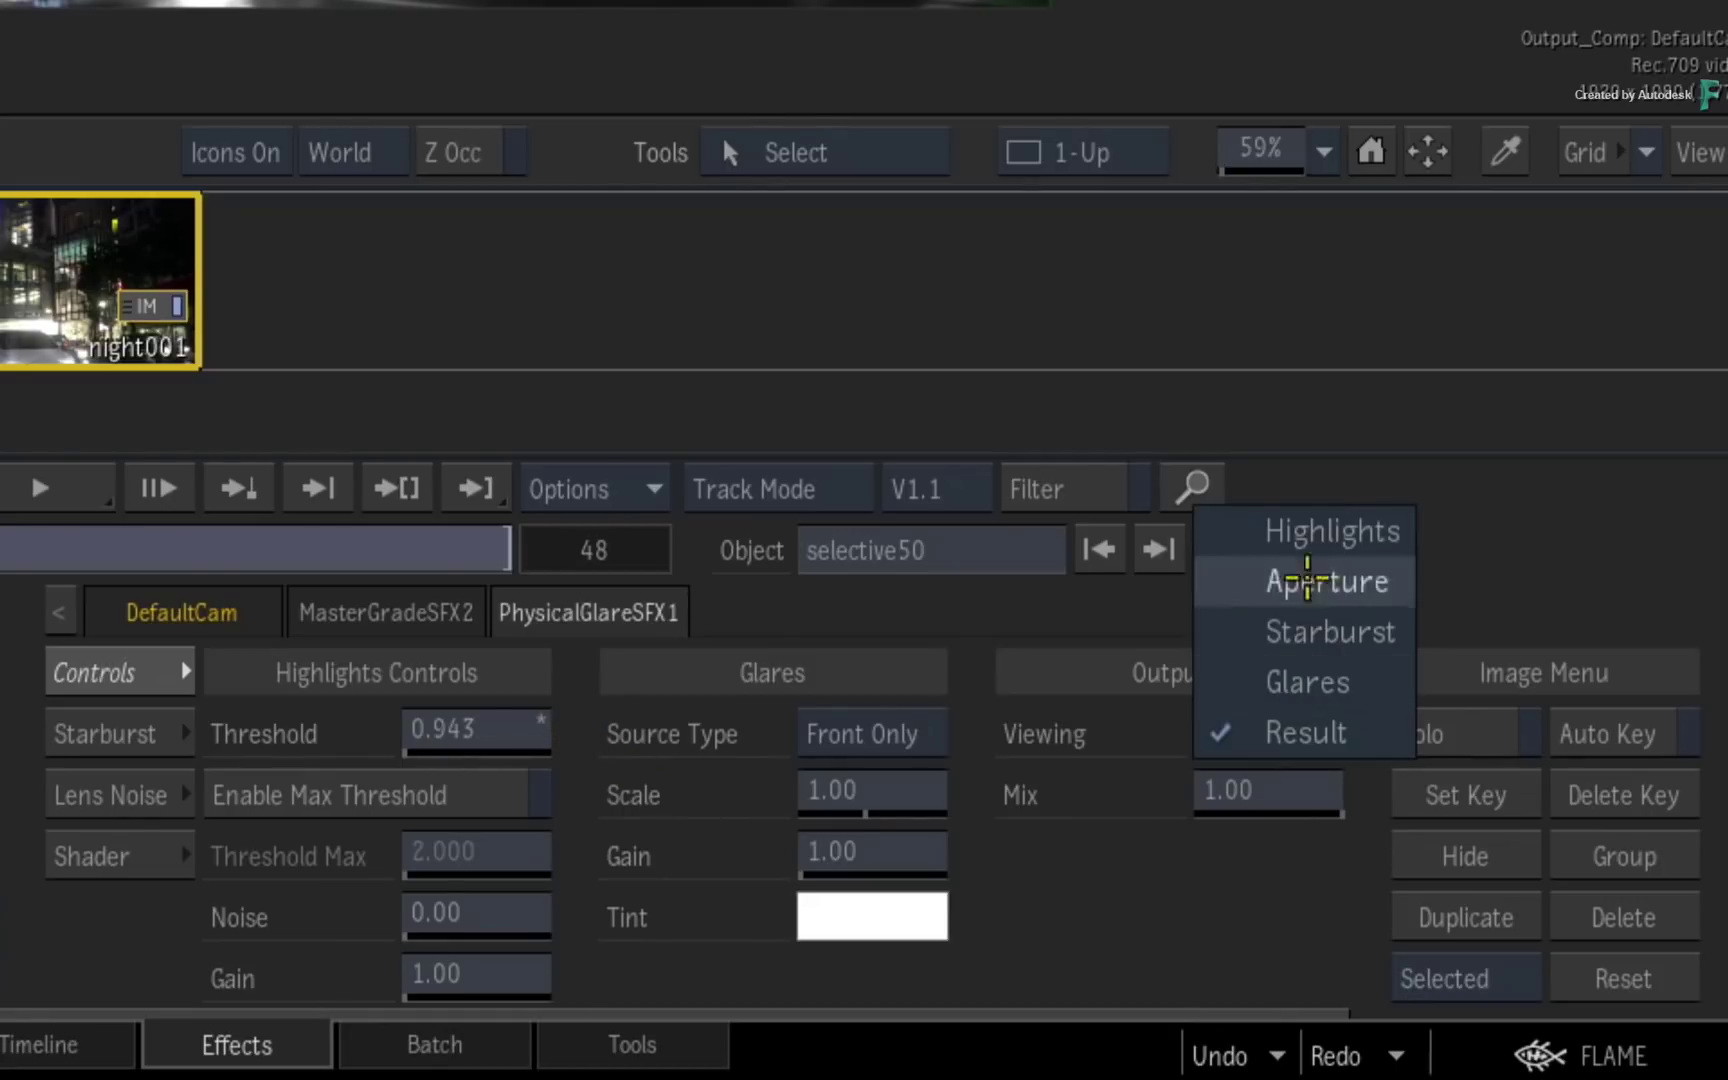
pyautogui.click(1222, 528)
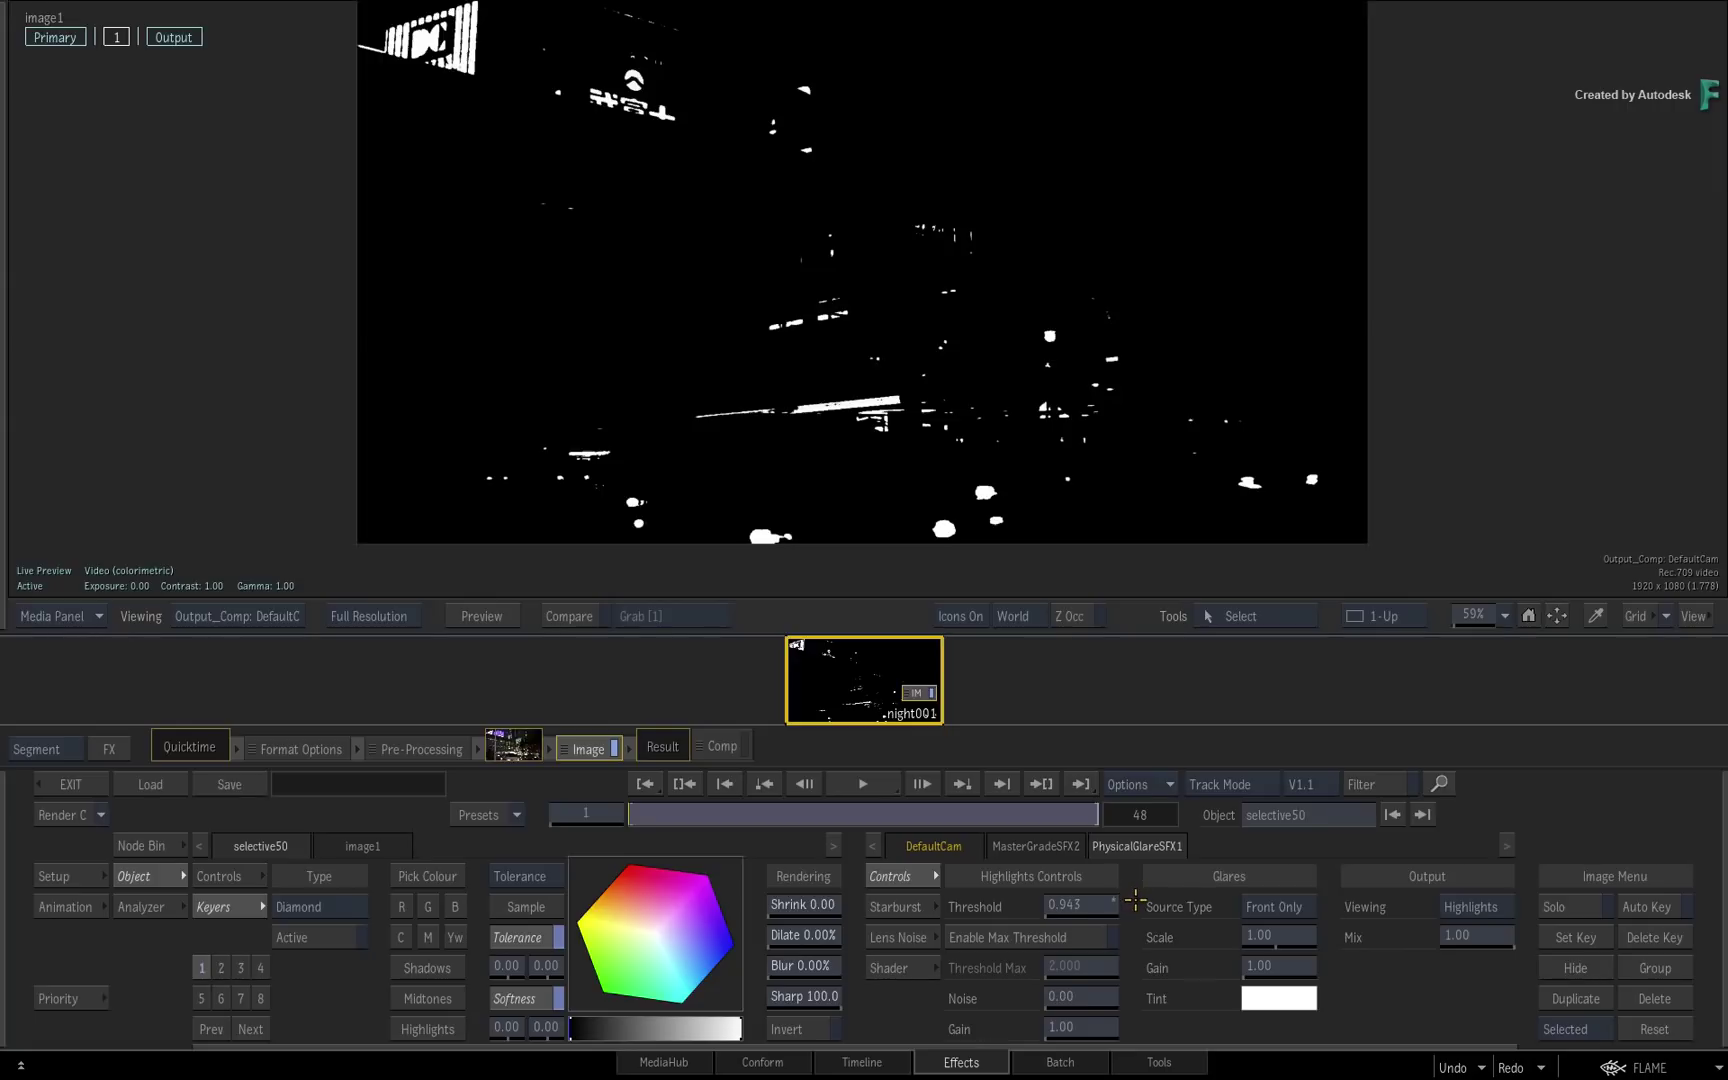
pyautogui.moveTo(1082, 907); pyautogui.dragTo(1030, 906)
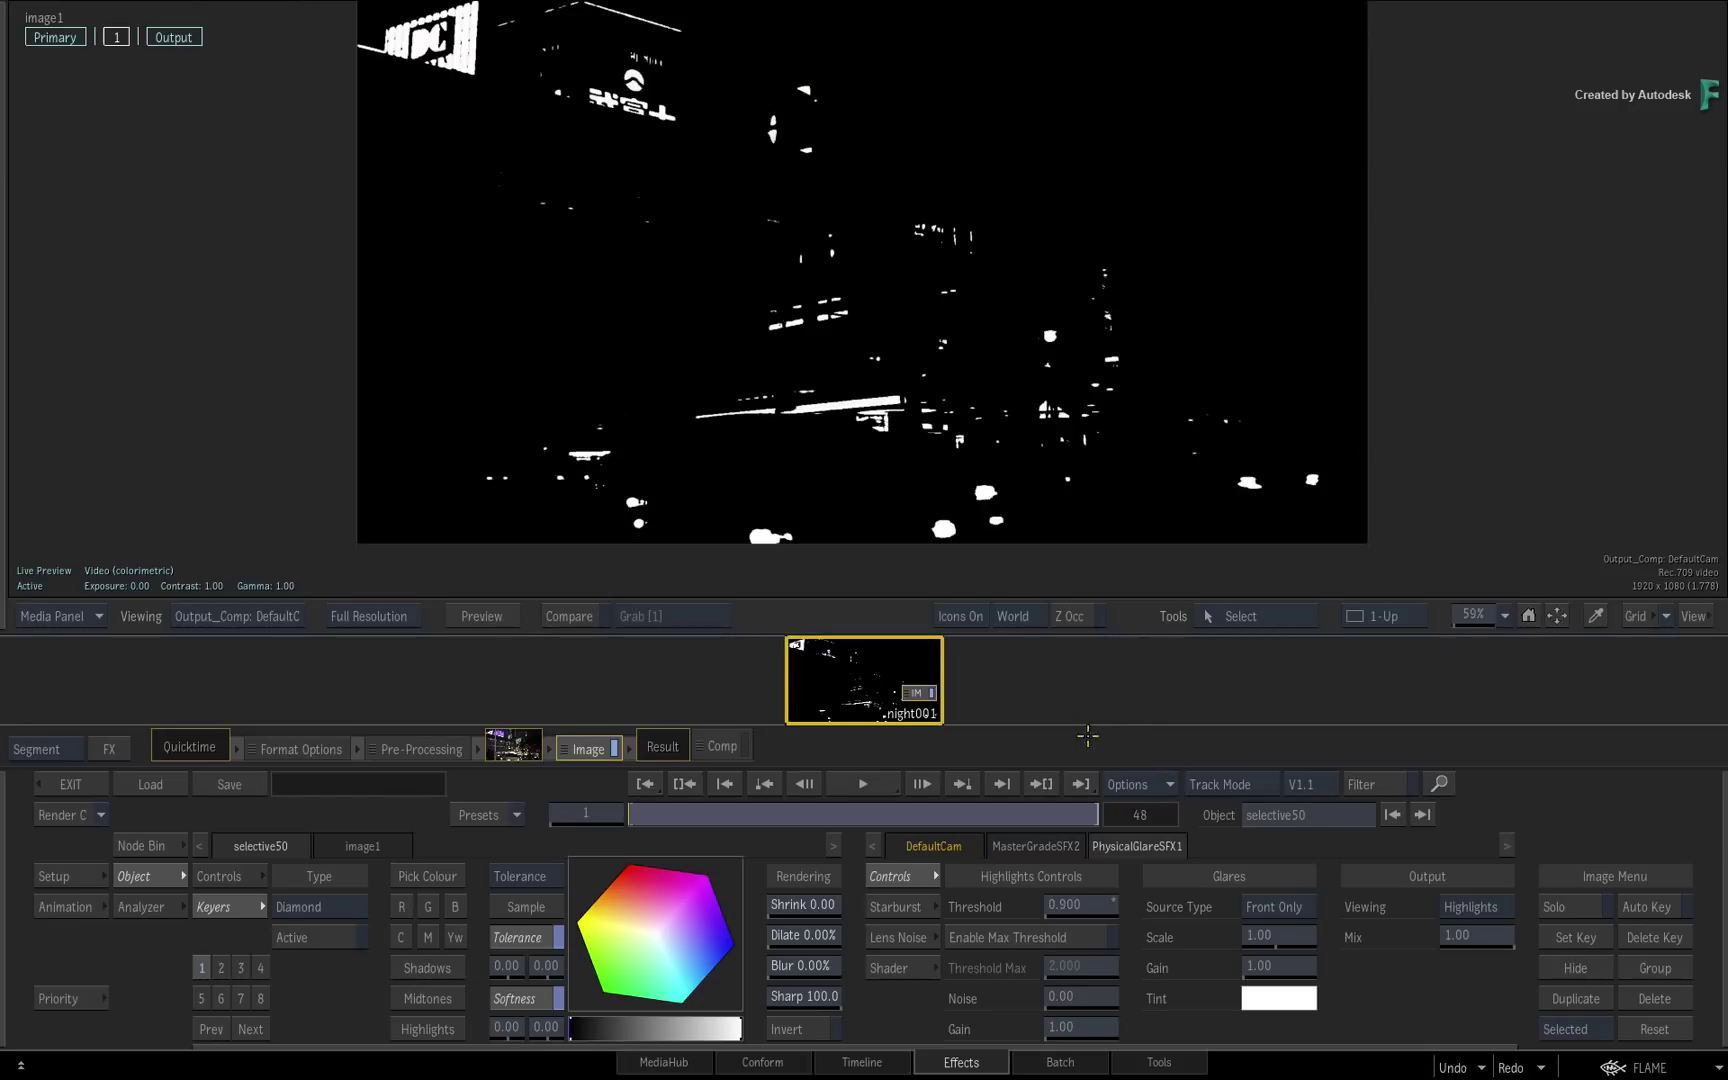
# Step: Return the view to Result and add a free GMask link to the image
pyautogui.click(1465, 910)
pyautogui.click(1462, 1008)
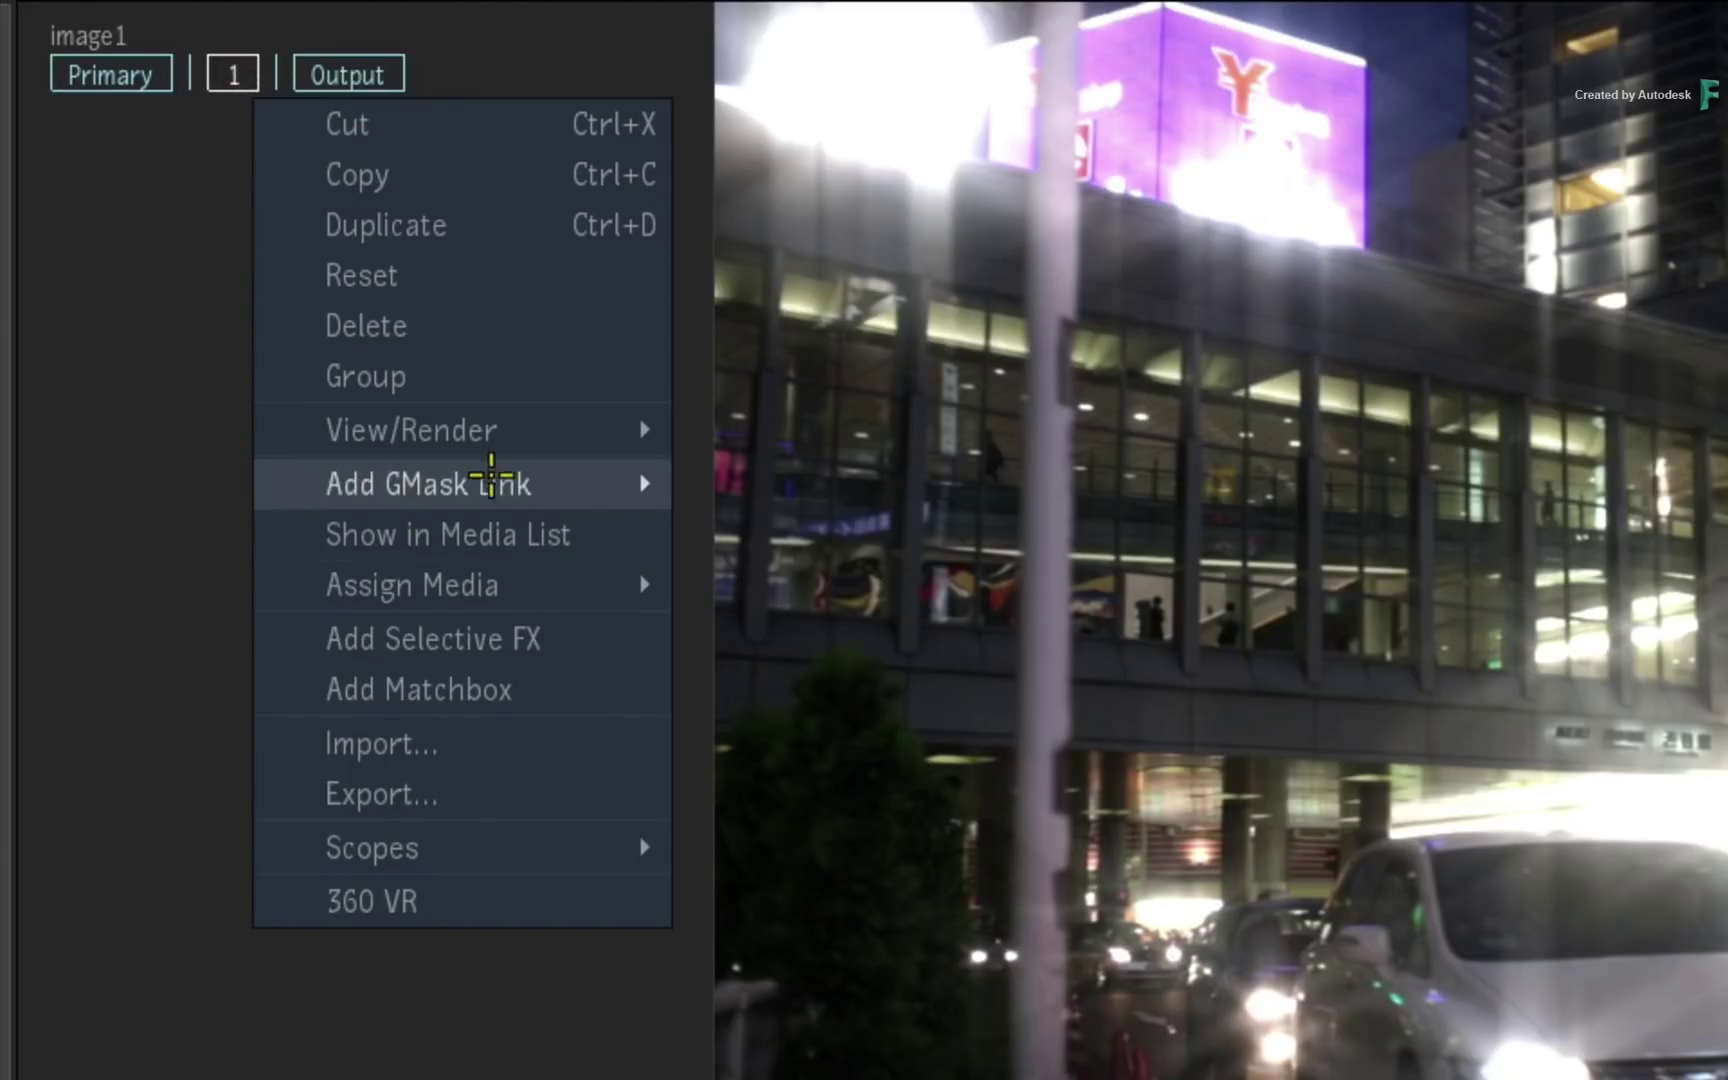
pyautogui.moveTo(491, 476)
pyautogui.click(708, 484)
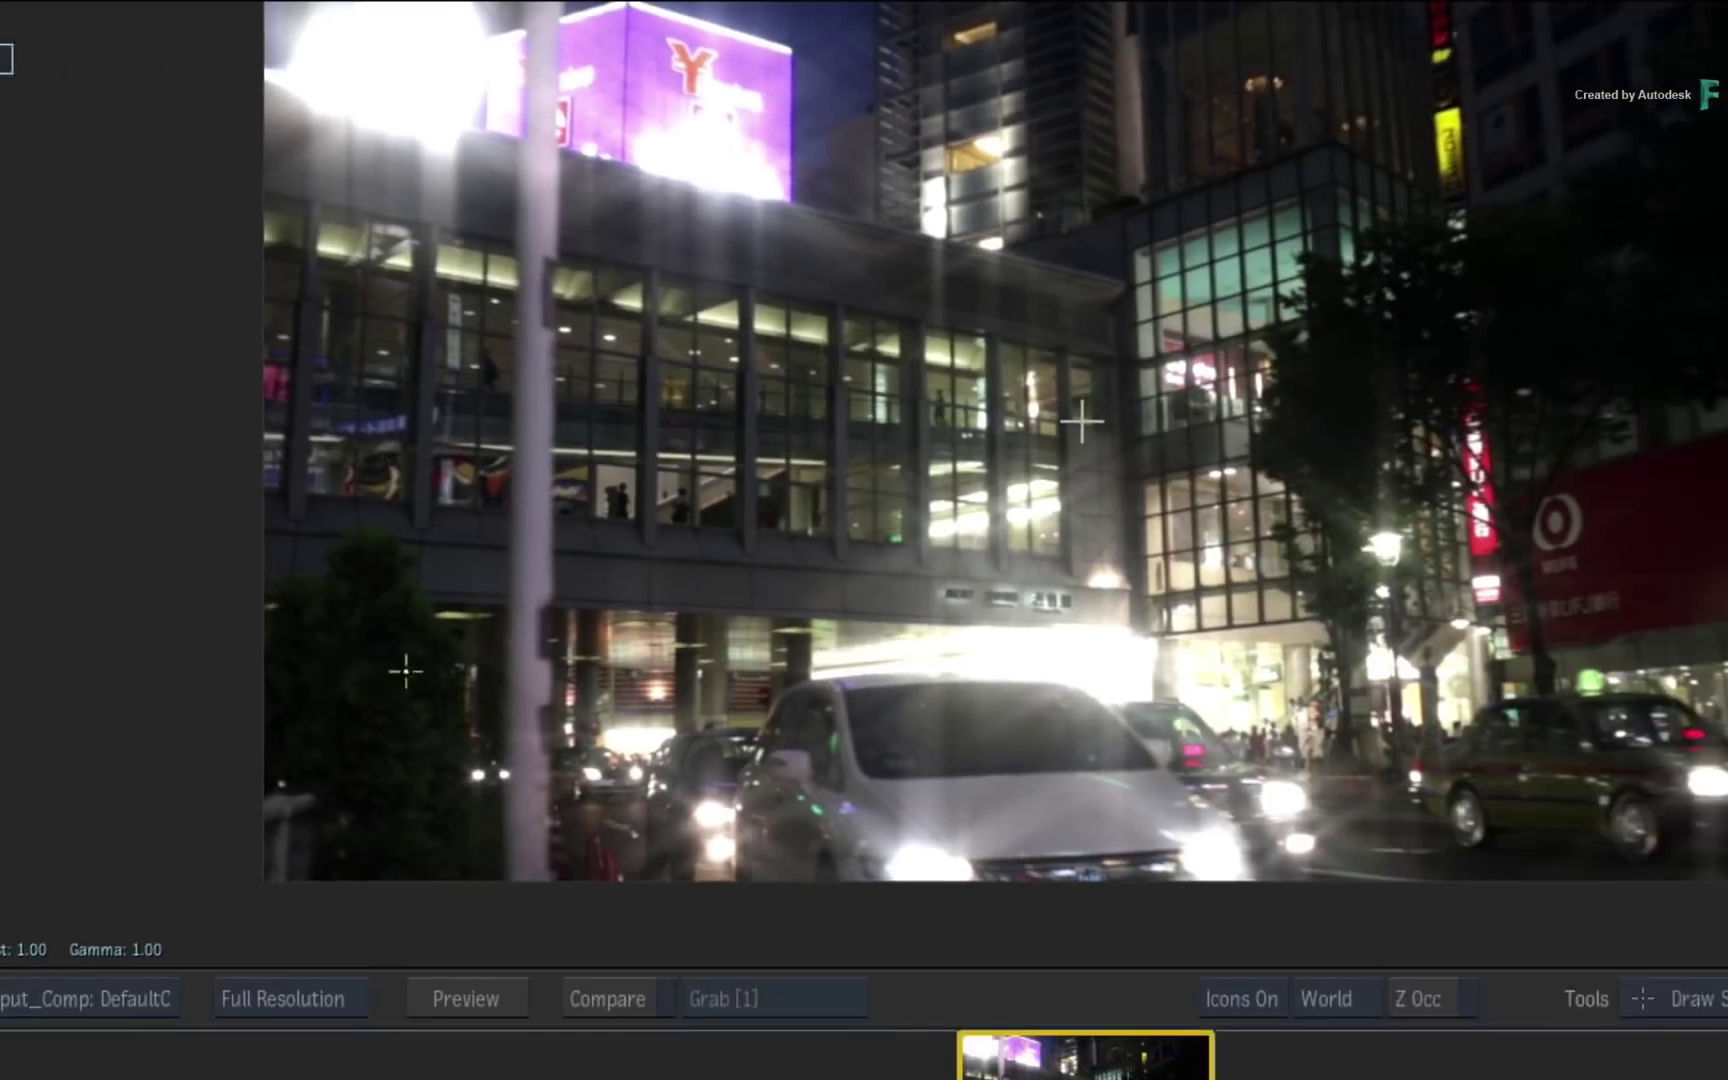
# Step: Draw a closed four-point mask across the lower band of the frame around the headlights
pyautogui.click(247, 727)
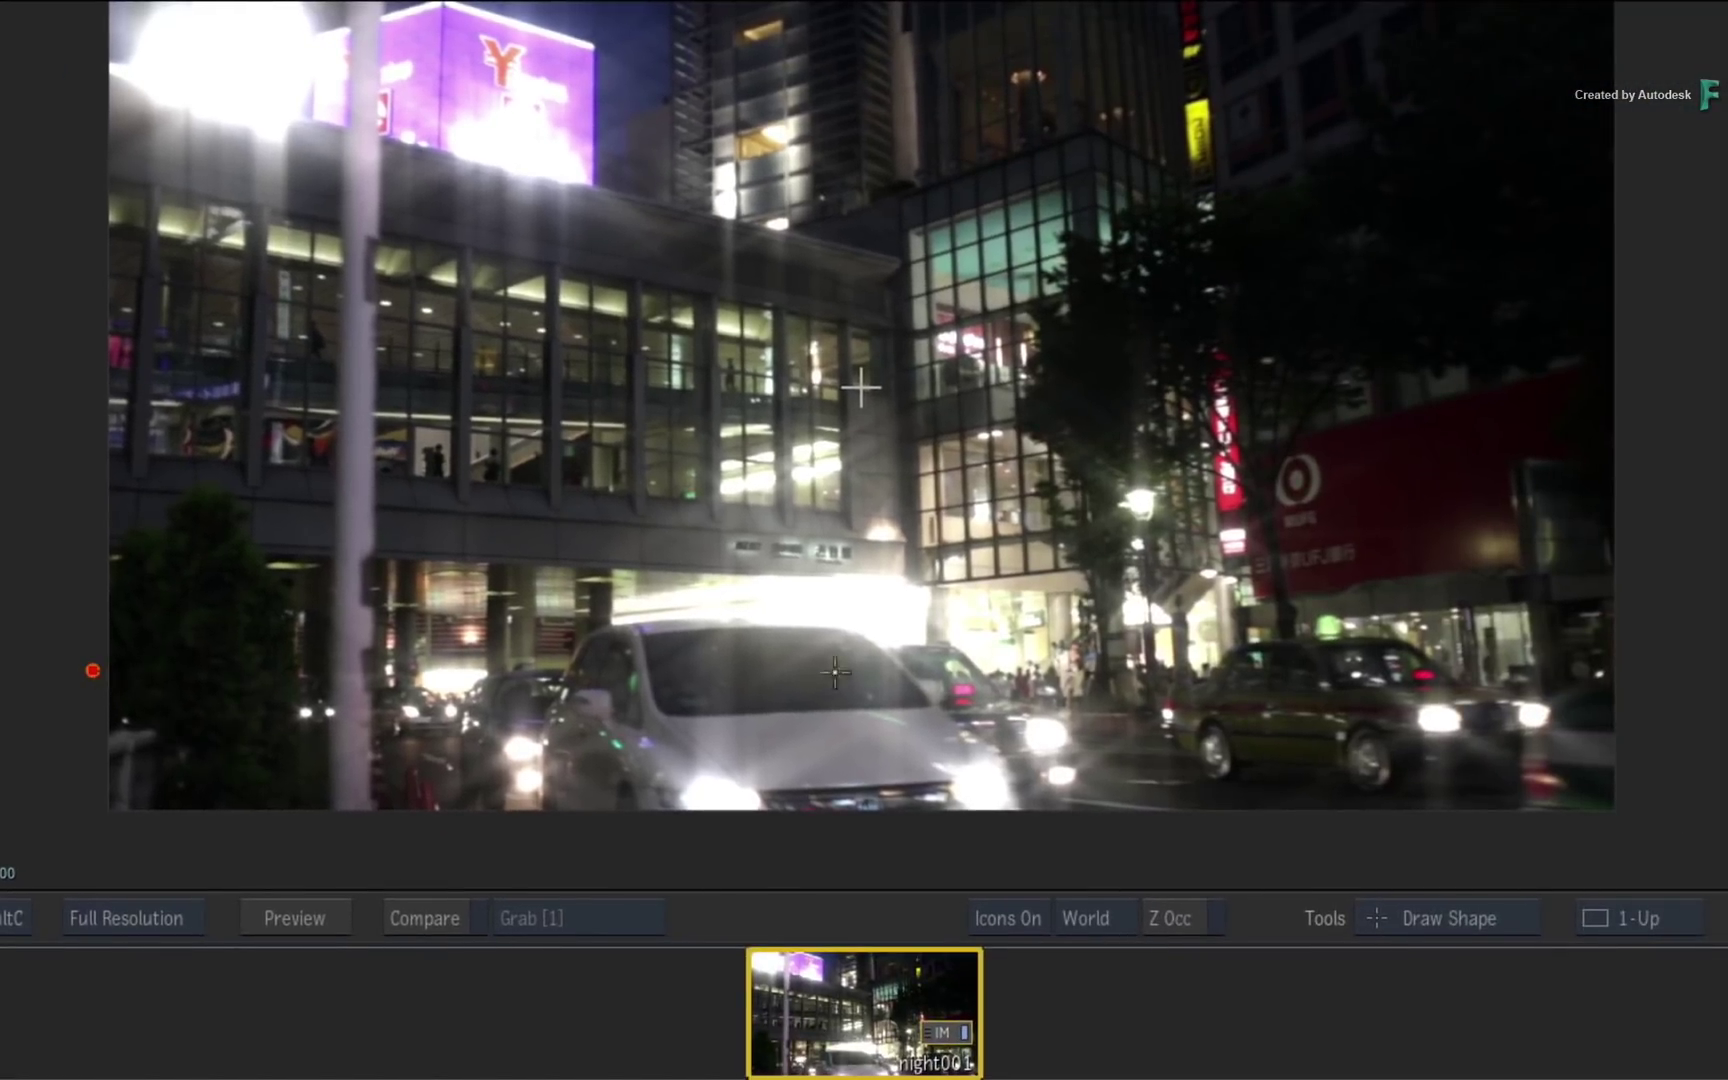
pyautogui.click(1647, 670)
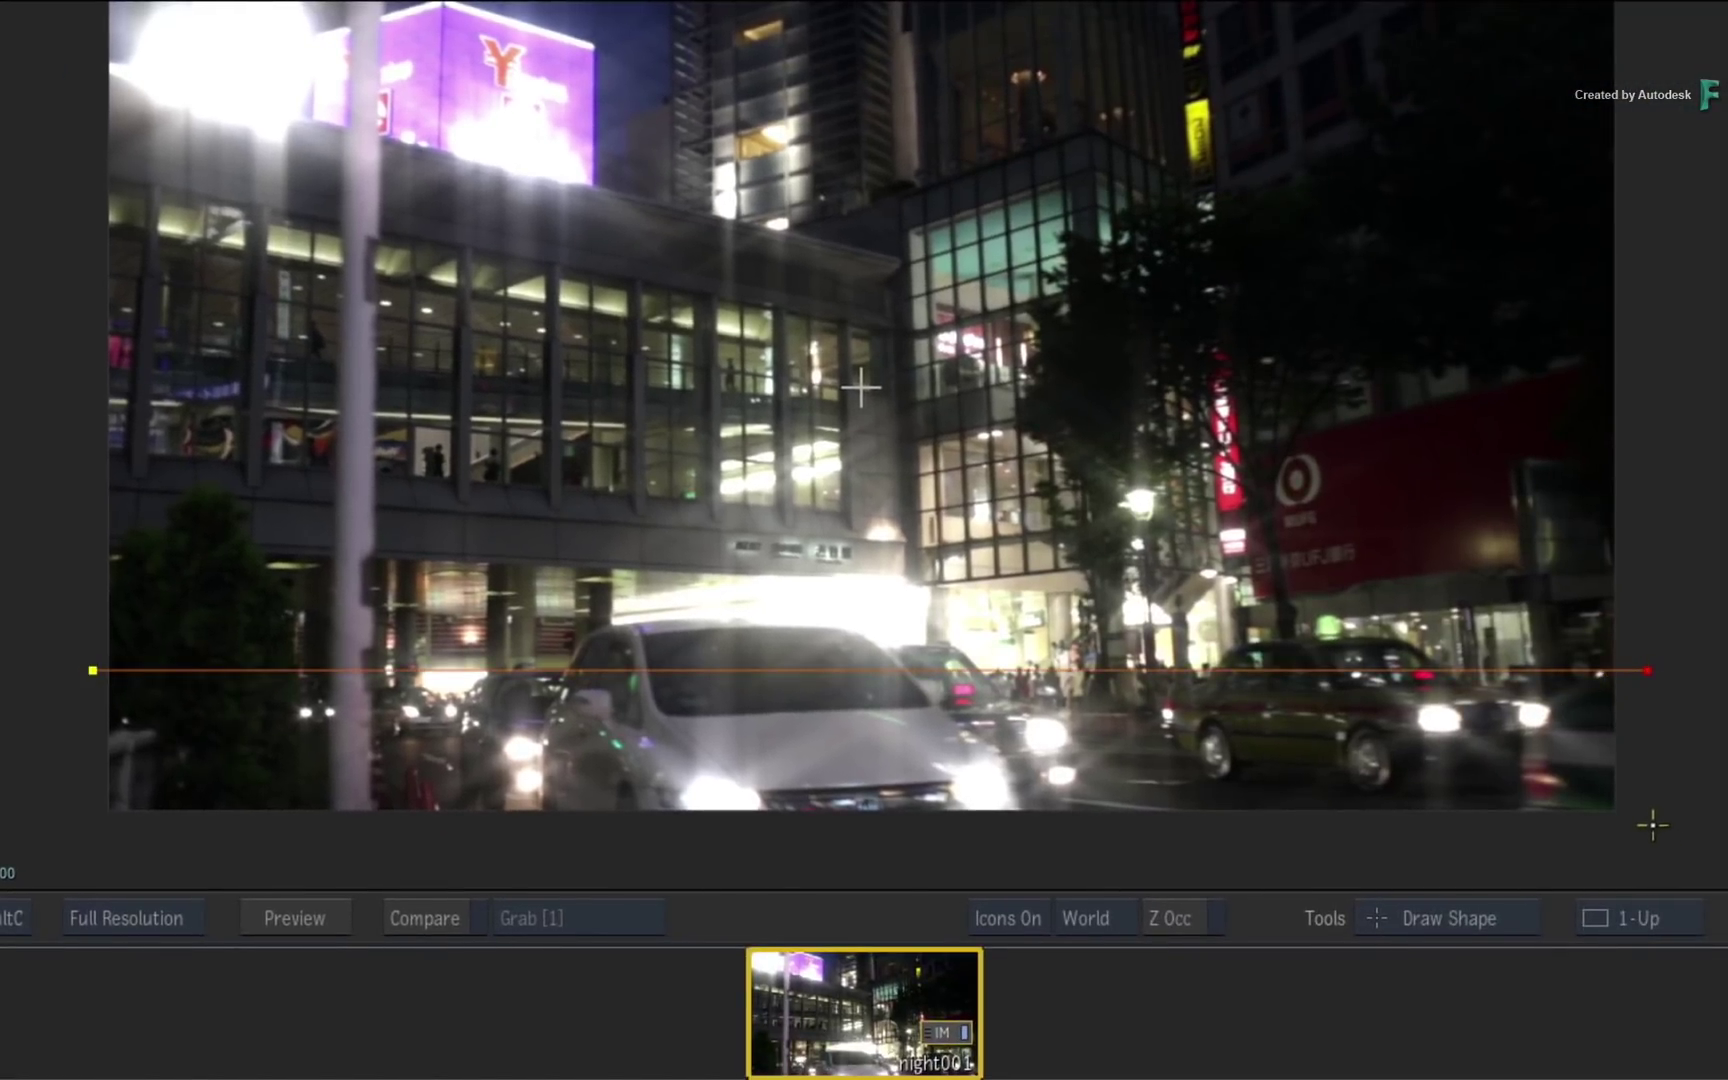
pyautogui.click(1654, 826)
pyautogui.click(92, 827)
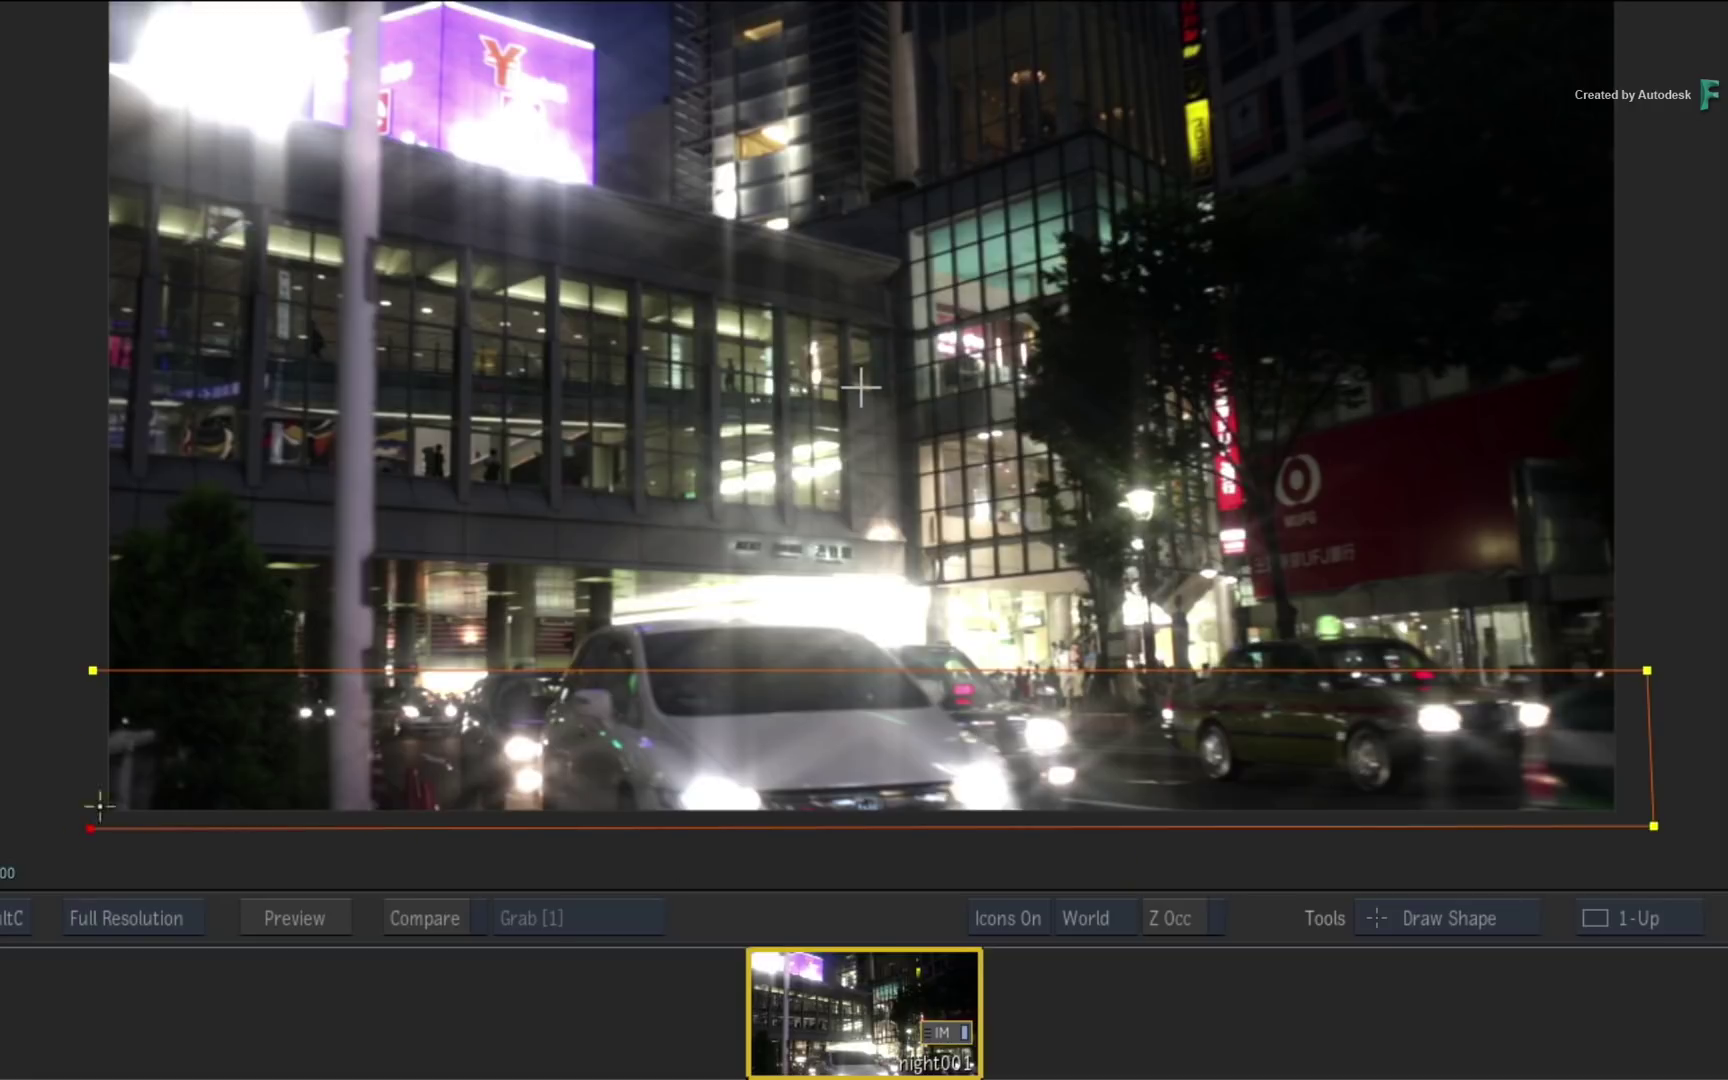
pyautogui.click(92, 670)
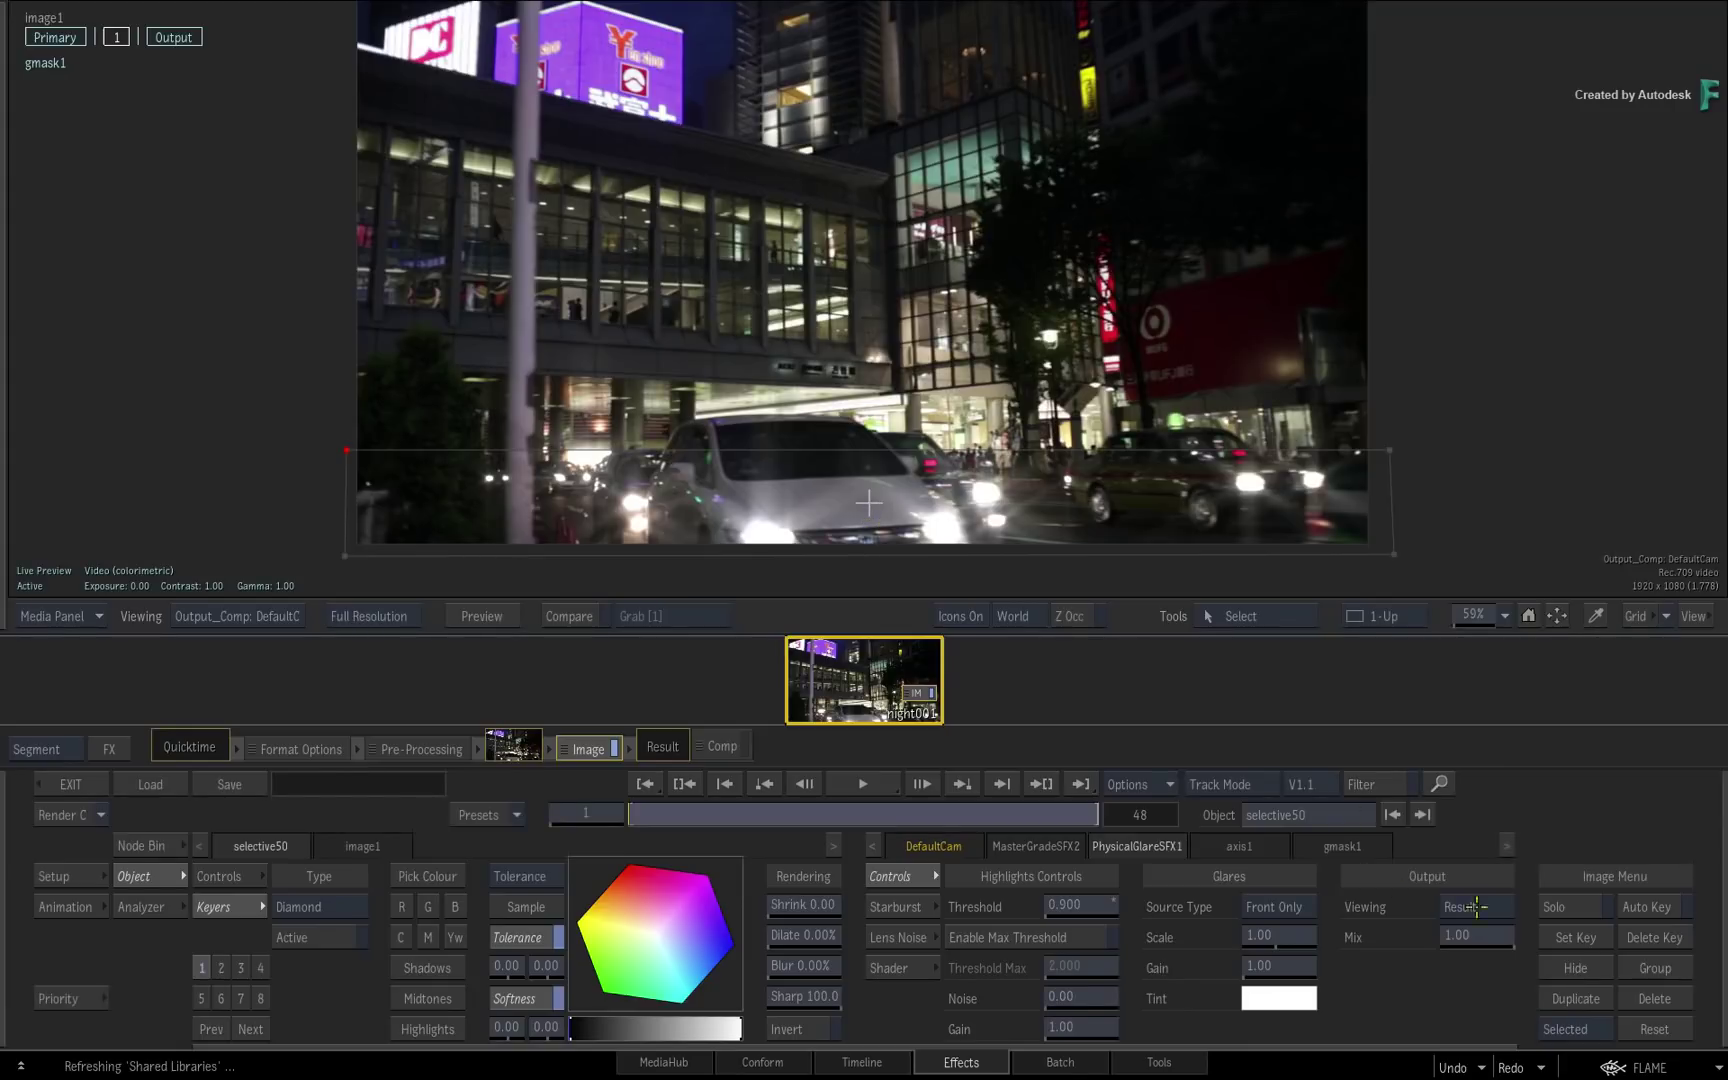
# Step: View the masked Highlights and adjust the gmask's top-left corner
pyautogui.click(1476, 906)
pyautogui.click(1486, 797)
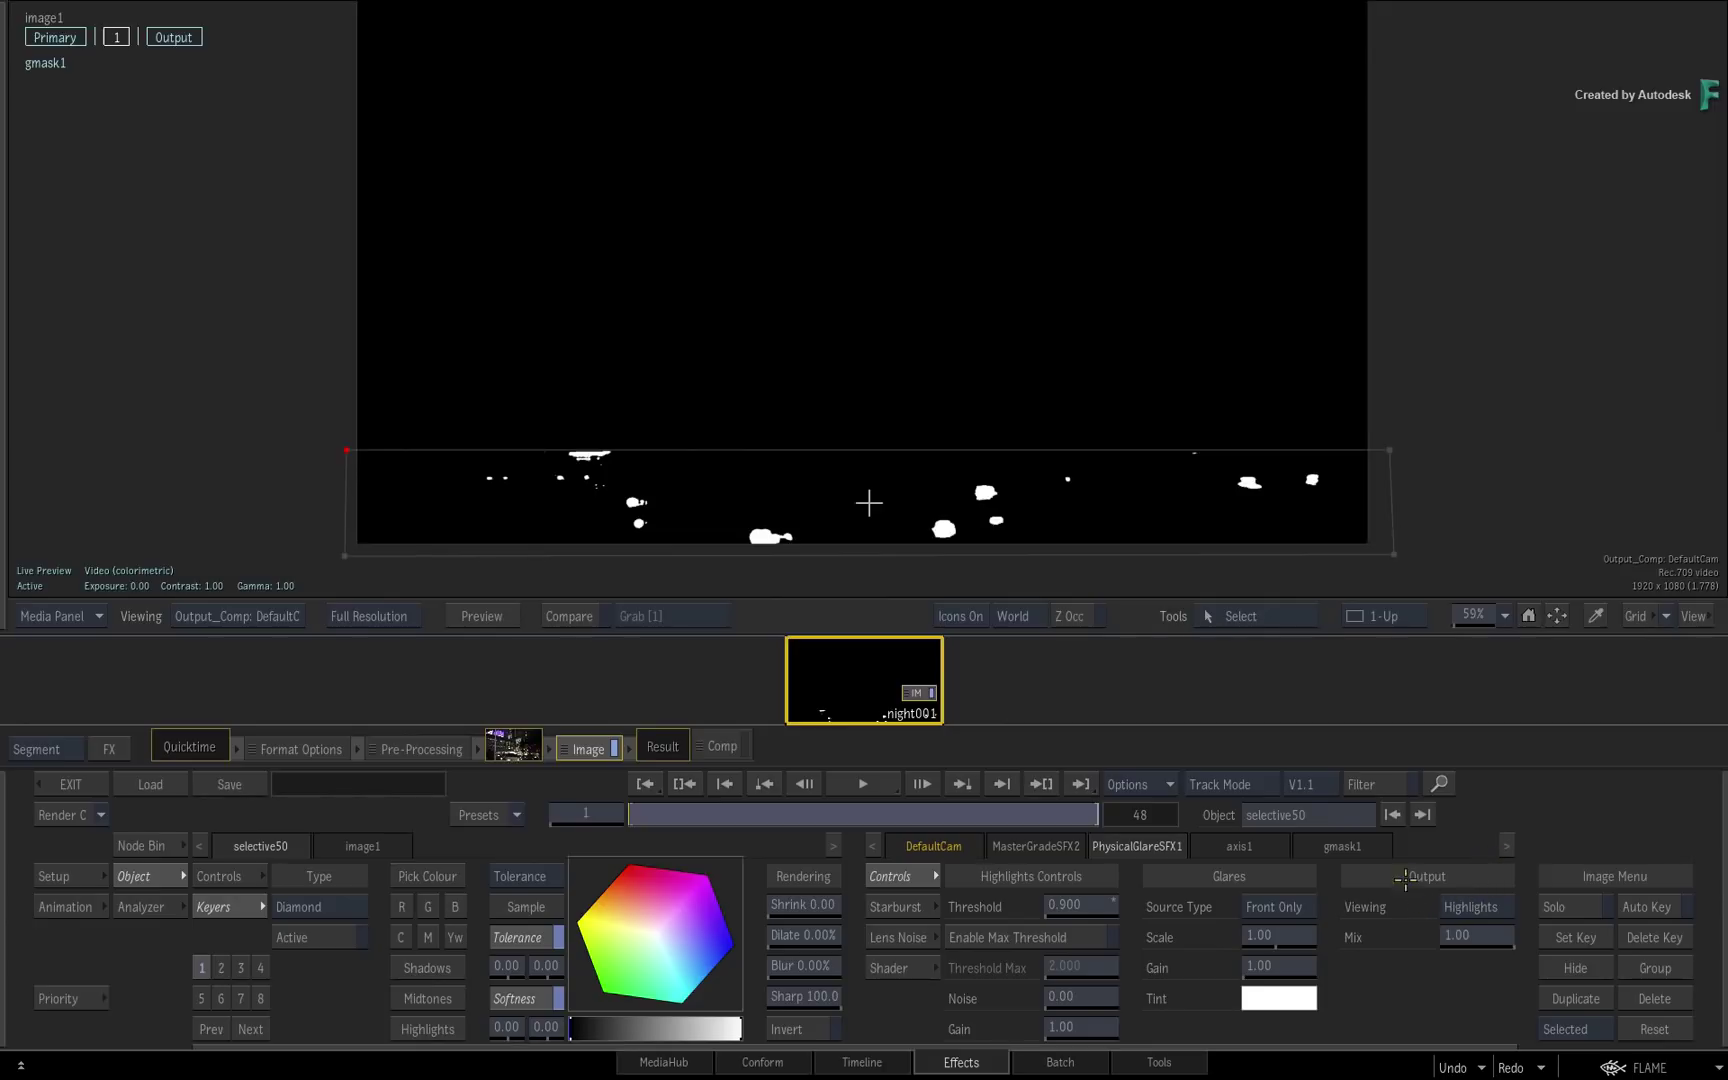
pyautogui.moveTo(343, 452); pyautogui.dragTo(350, 465)
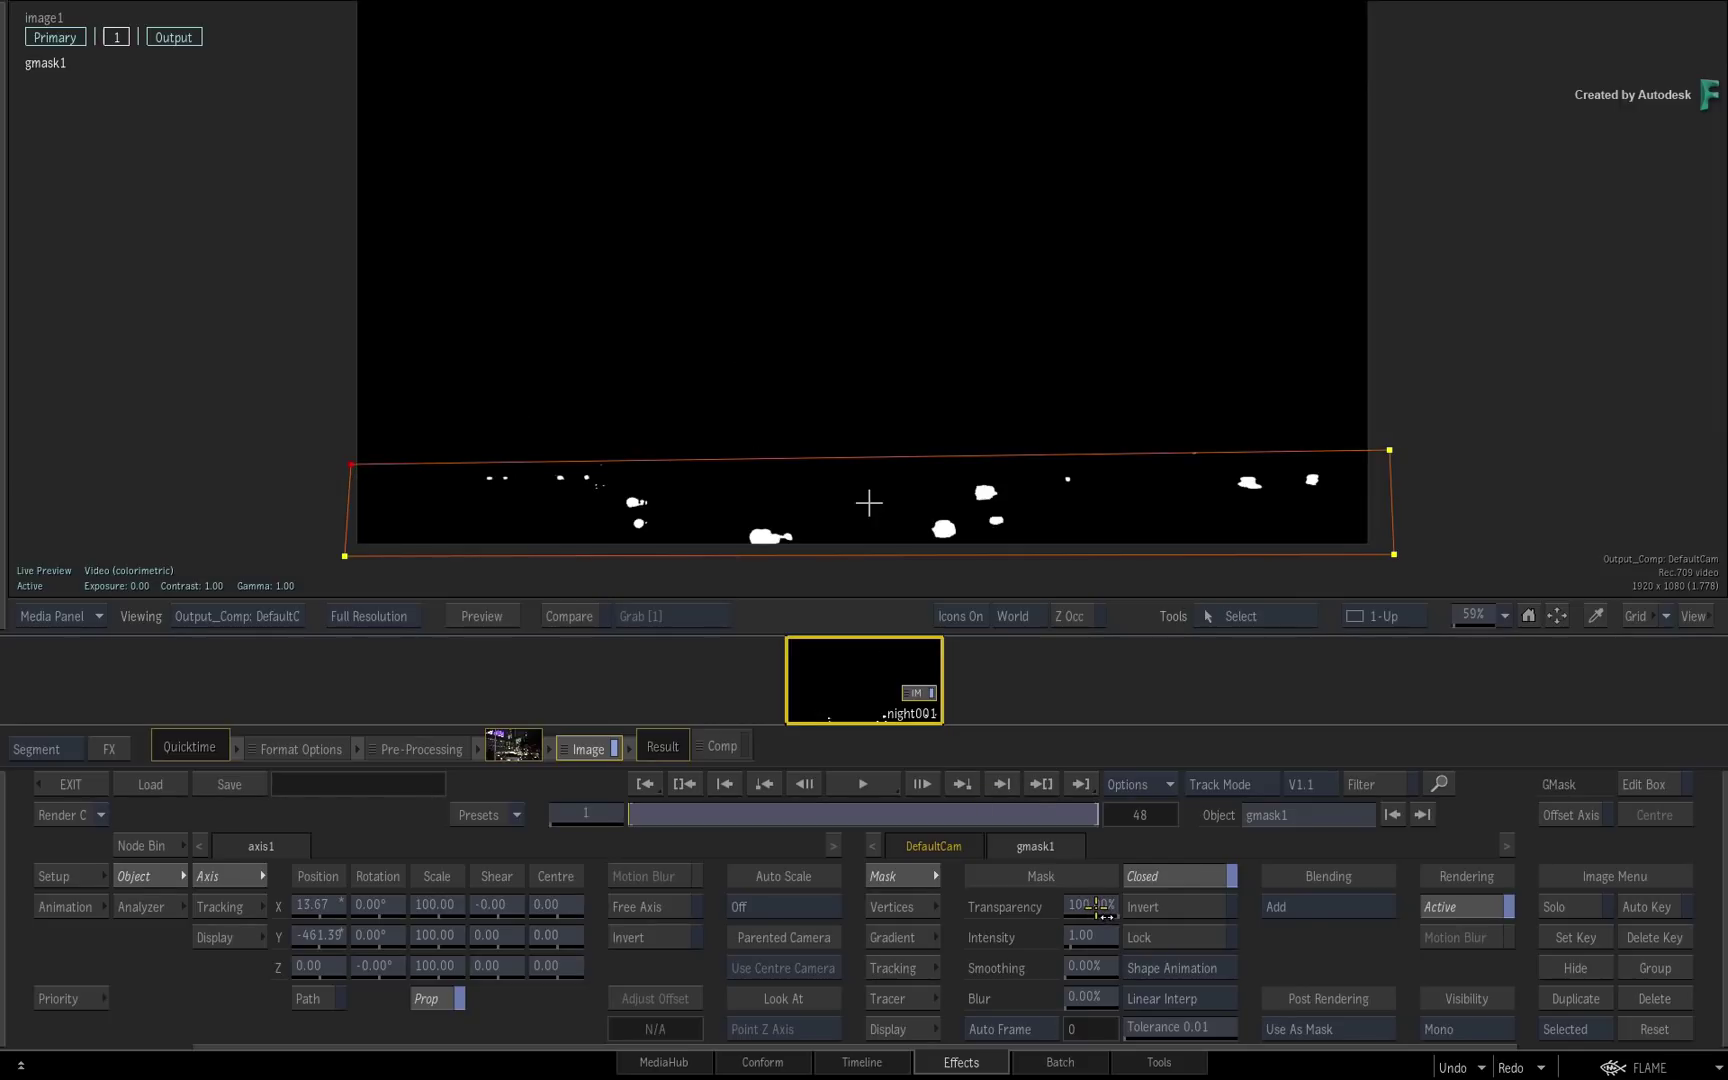
# Step: Set the glare threshold to 0.889, noise to 0.30 and gain to 2.39
pyautogui.click(117, 36)
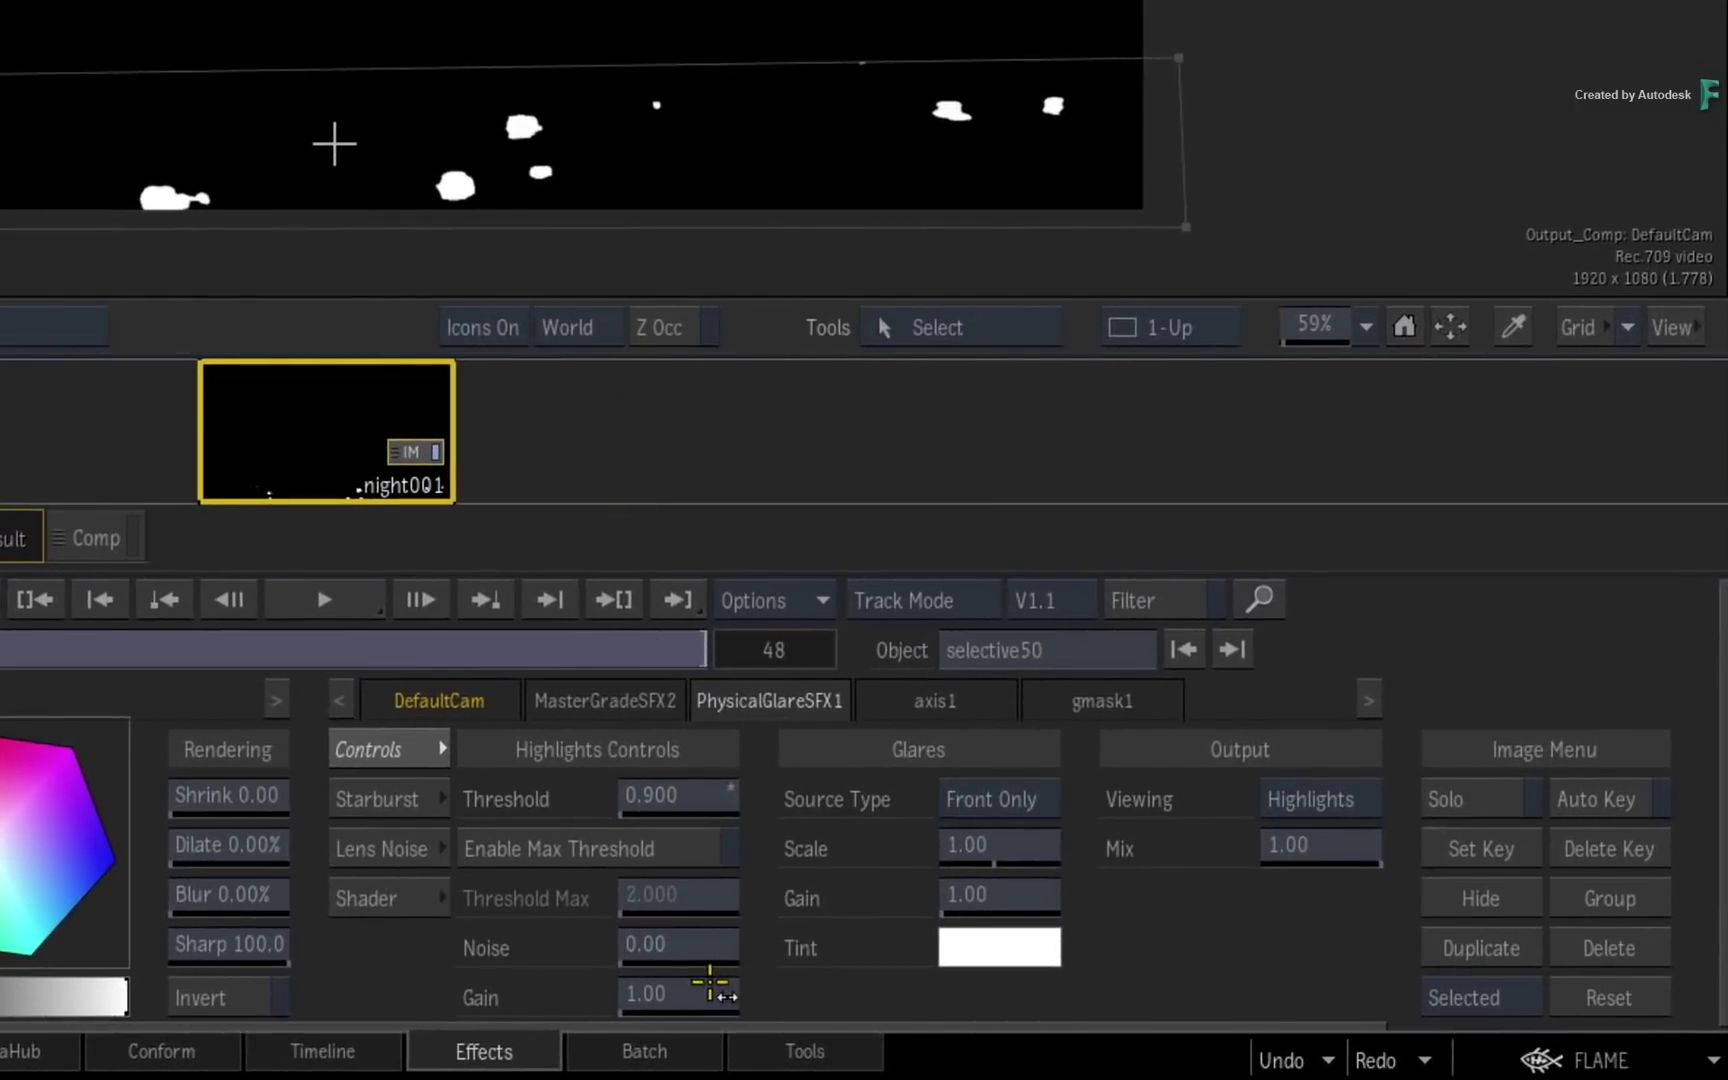
pyautogui.moveTo(715, 805); pyautogui.dragTo(704, 800)
pyautogui.moveTo(684, 945)
pyautogui.mouseDown()
pyautogui.moveTo(660, 940)
pyautogui.moveTo(717, 972)
pyautogui.moveTo(798, 953)
pyautogui.moveTo(663, 930)
pyautogui.moveTo(694, 935)
pyautogui.mouseUp()
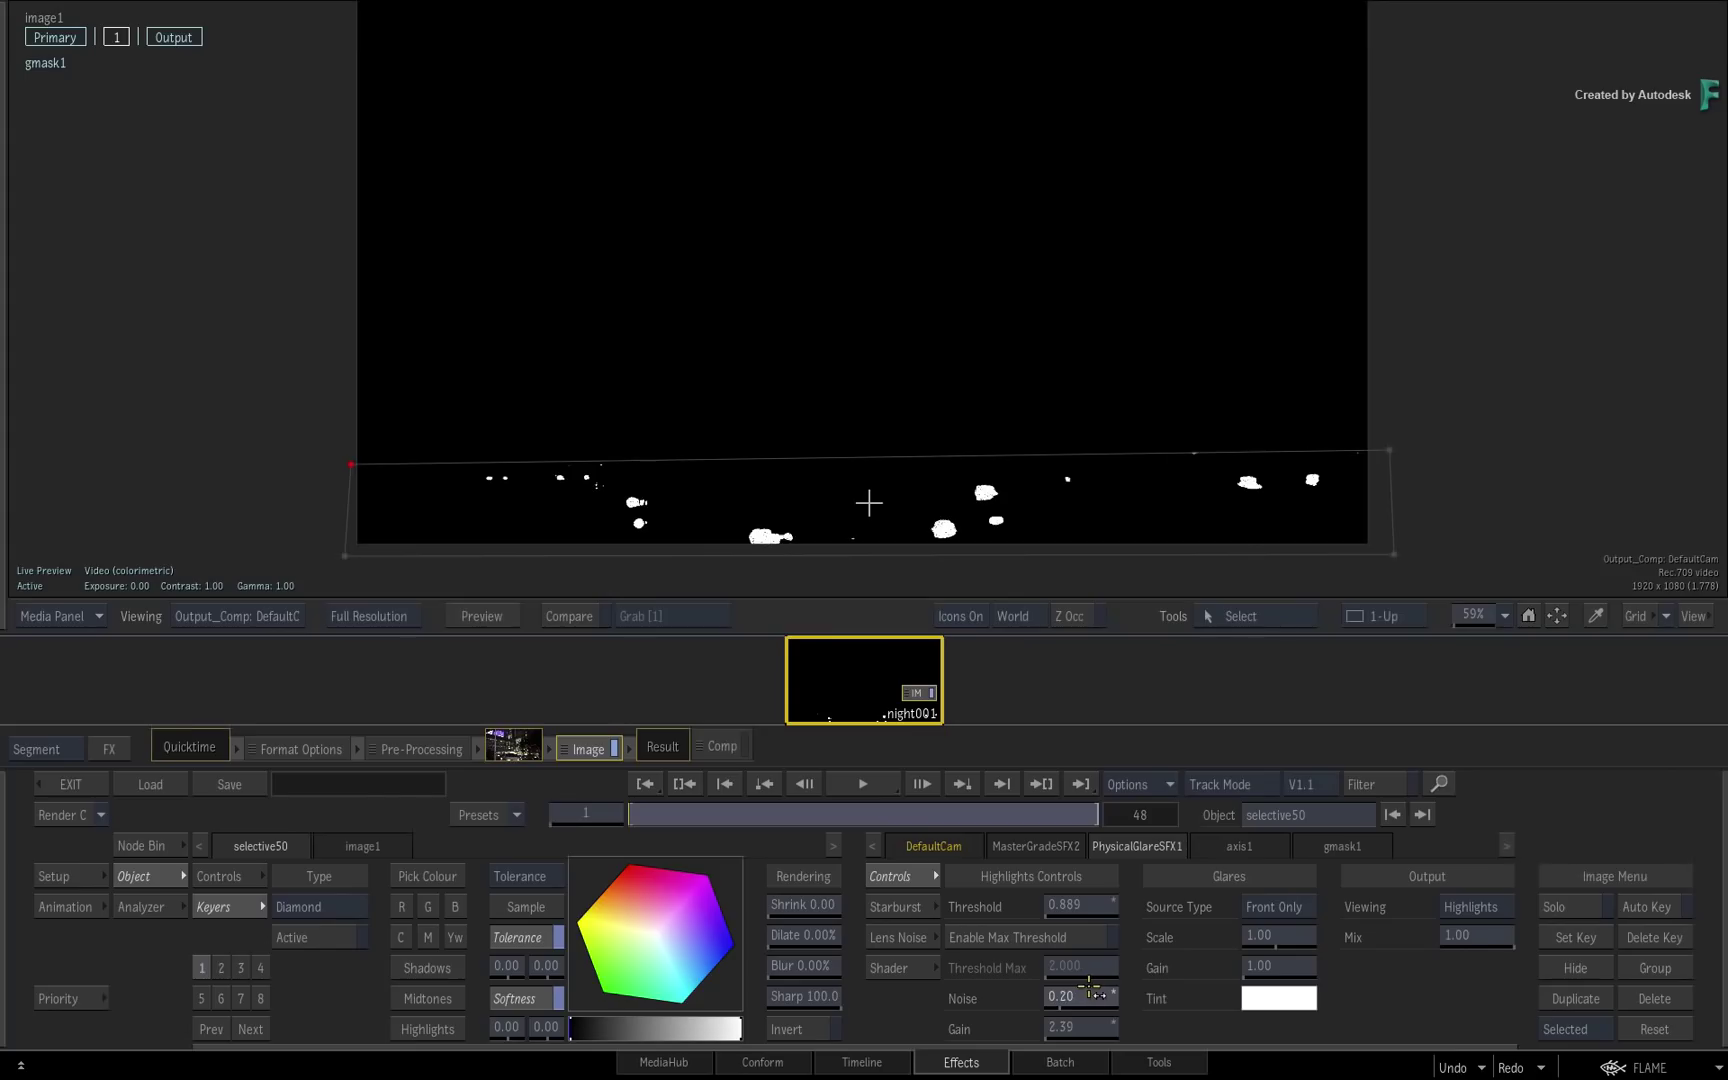
pyautogui.moveTo(1093, 990); pyautogui.dragTo(1100, 986)
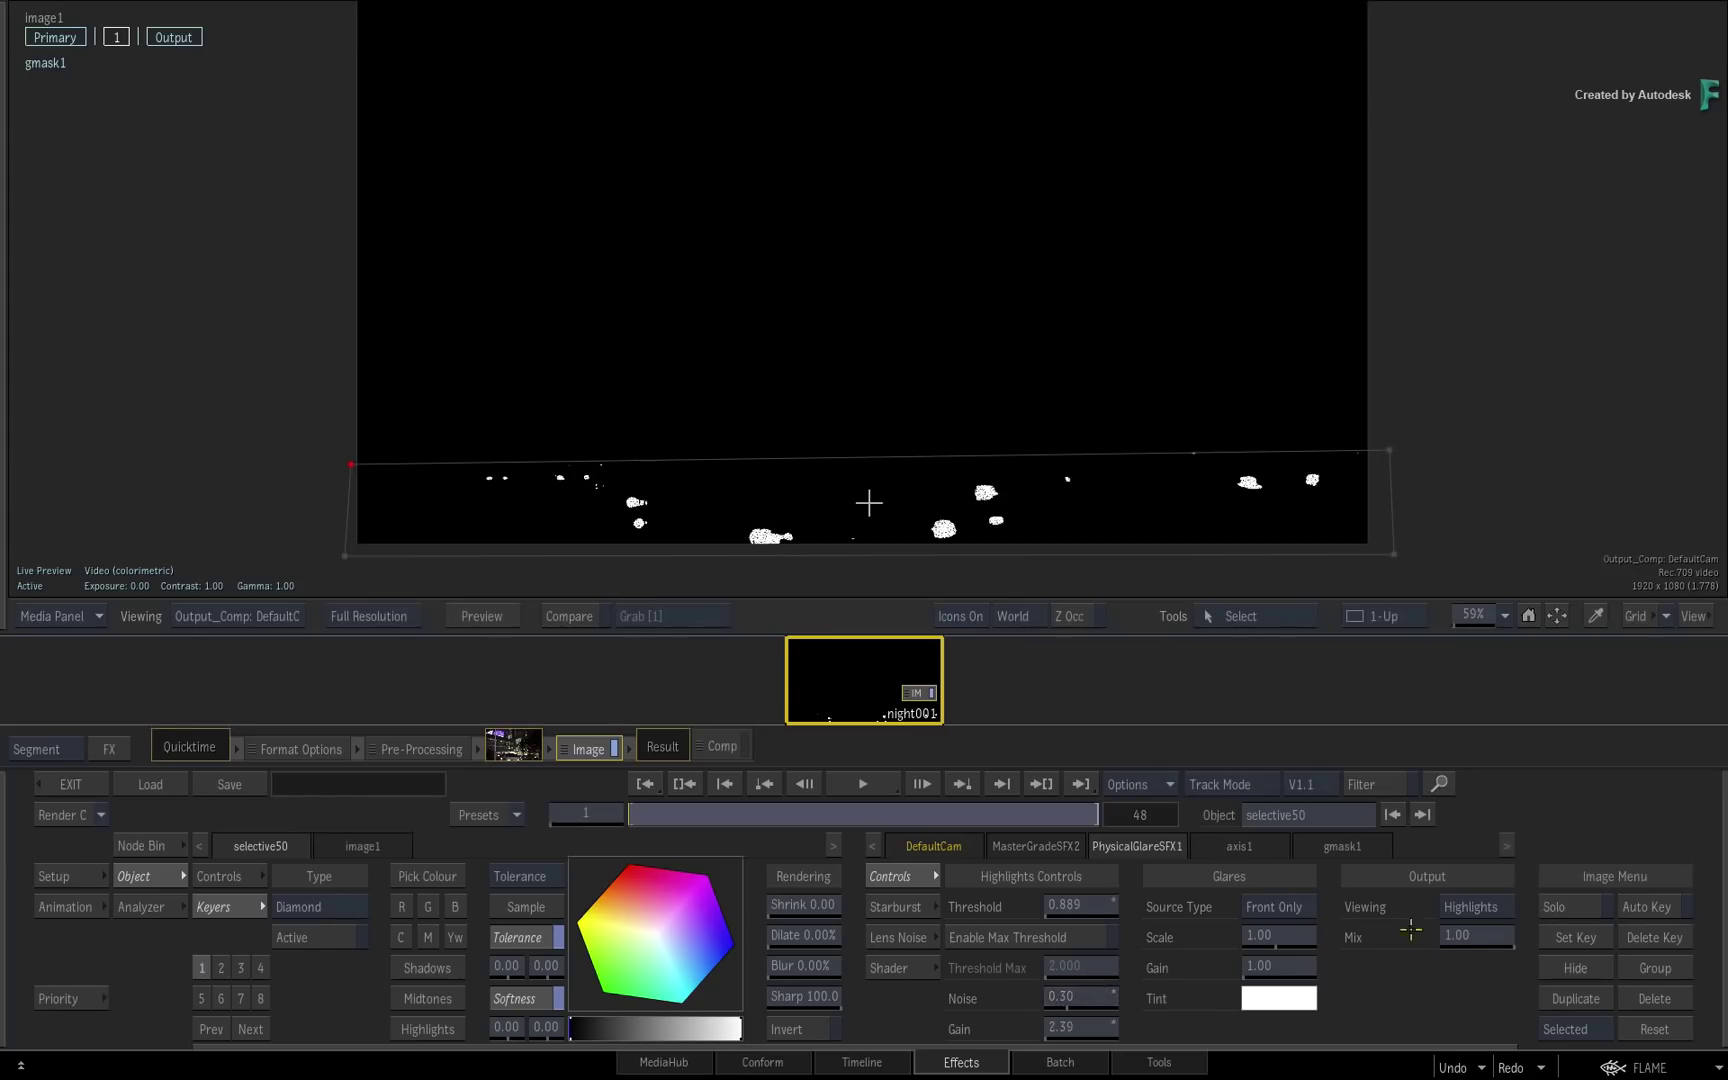
# Step: Switch back to the Result view and raise glare noise to 0.56 and gain to 4.39
pyautogui.click(1474, 903)
pyautogui.click(1482, 982)
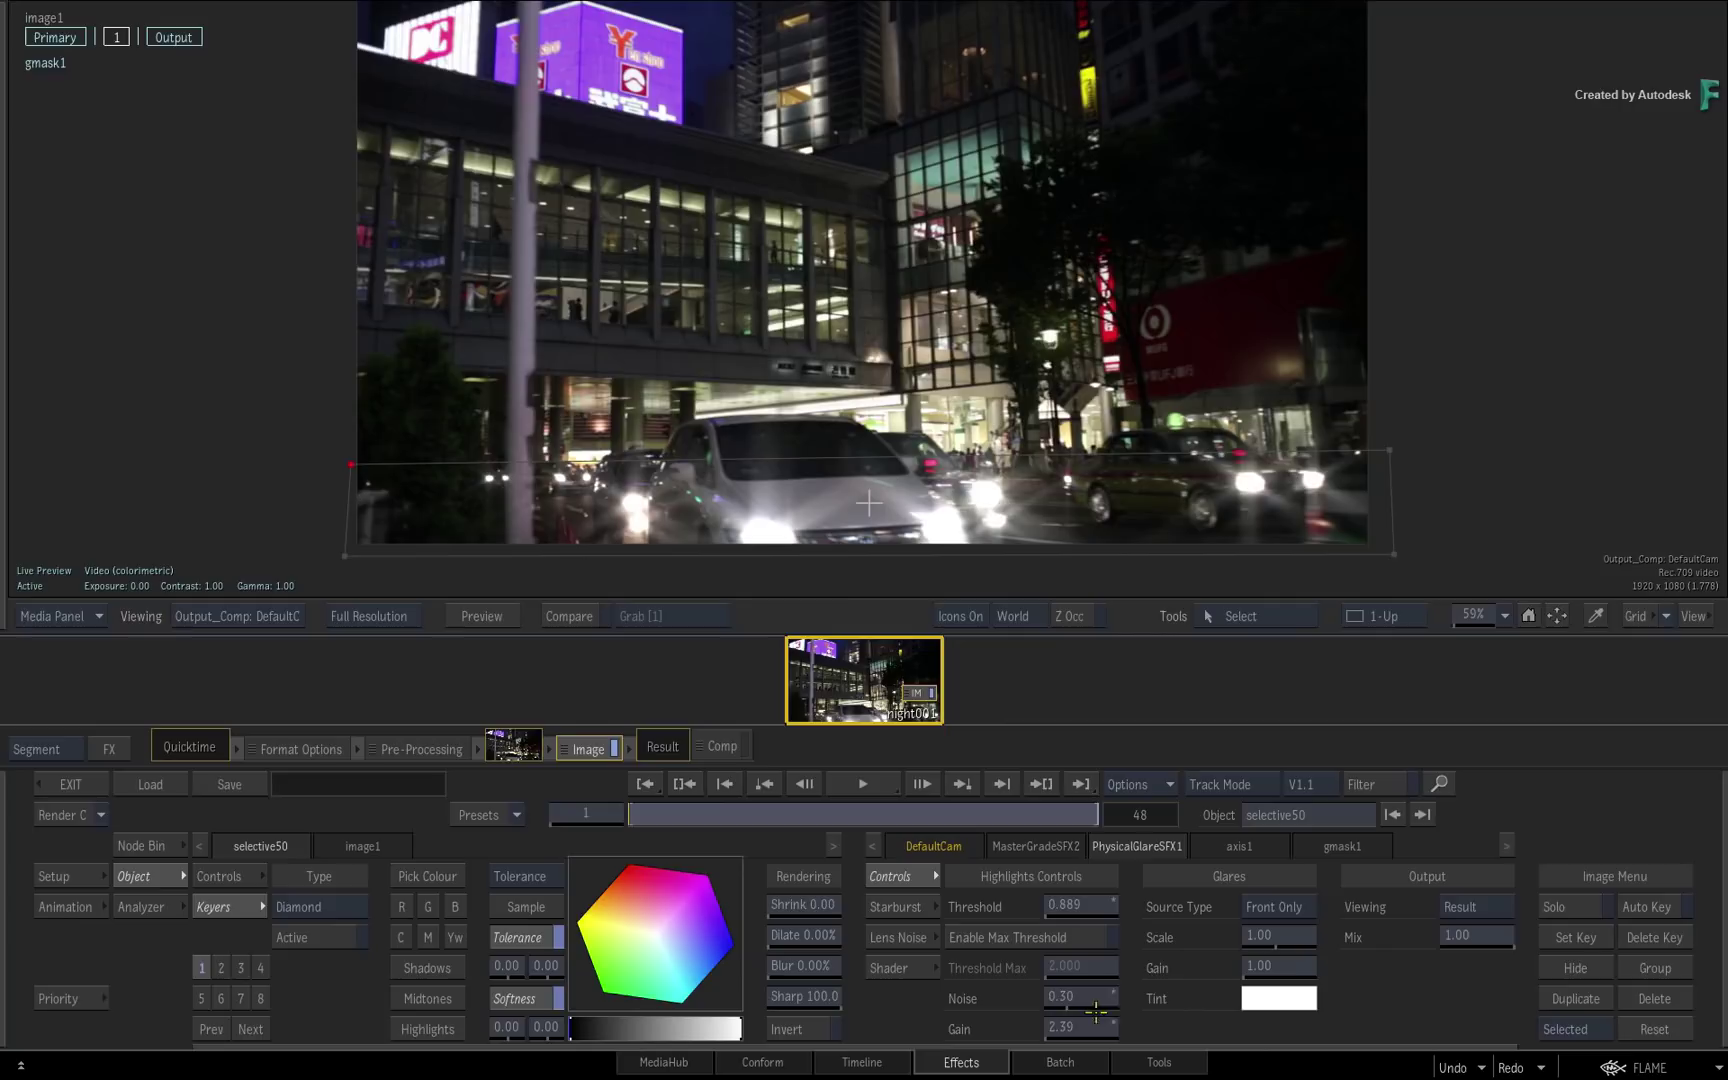
pyautogui.moveTo(1058, 1000)
pyautogui.mouseDown()
pyautogui.moveTo(1100, 993)
pyautogui.moveTo(1090, 1025)
pyautogui.moveTo(1210, 985)
pyautogui.moveTo(1067, 995)
pyautogui.mouseUp()
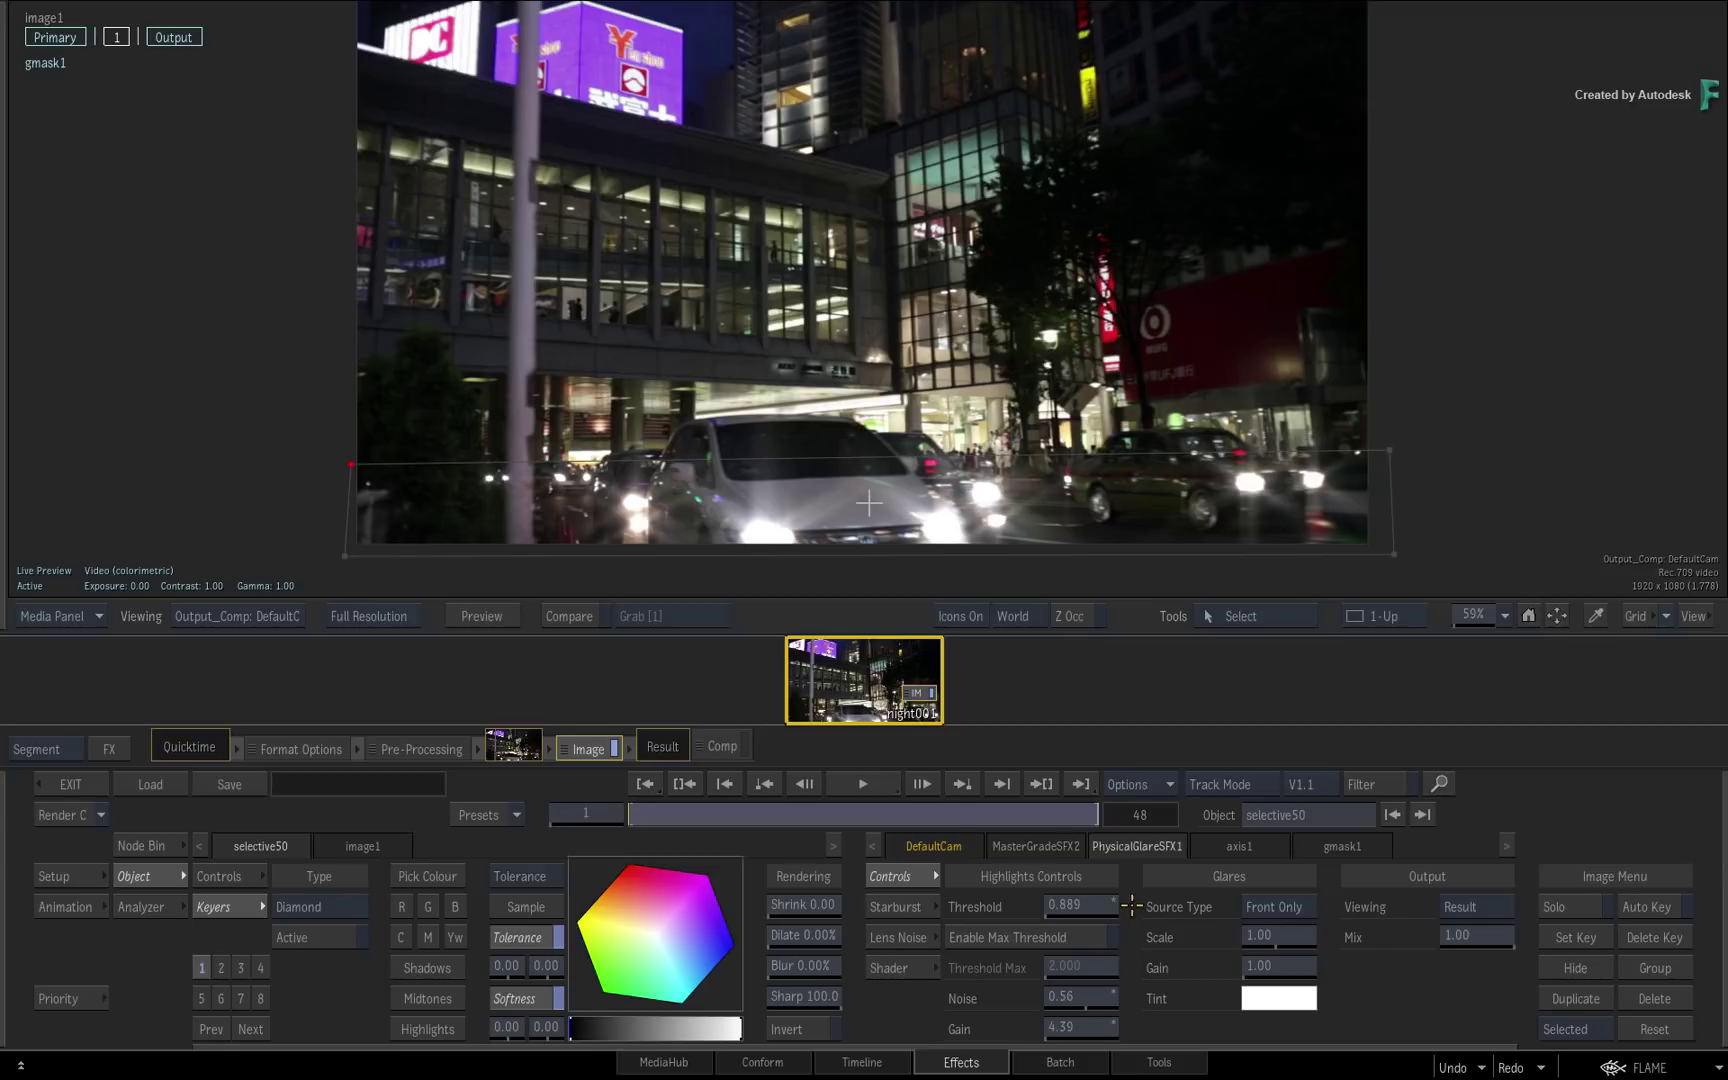
# Step: Display the glare's Aperture view and zoom in on the aperture shape
pyautogui.click(1505, 907)
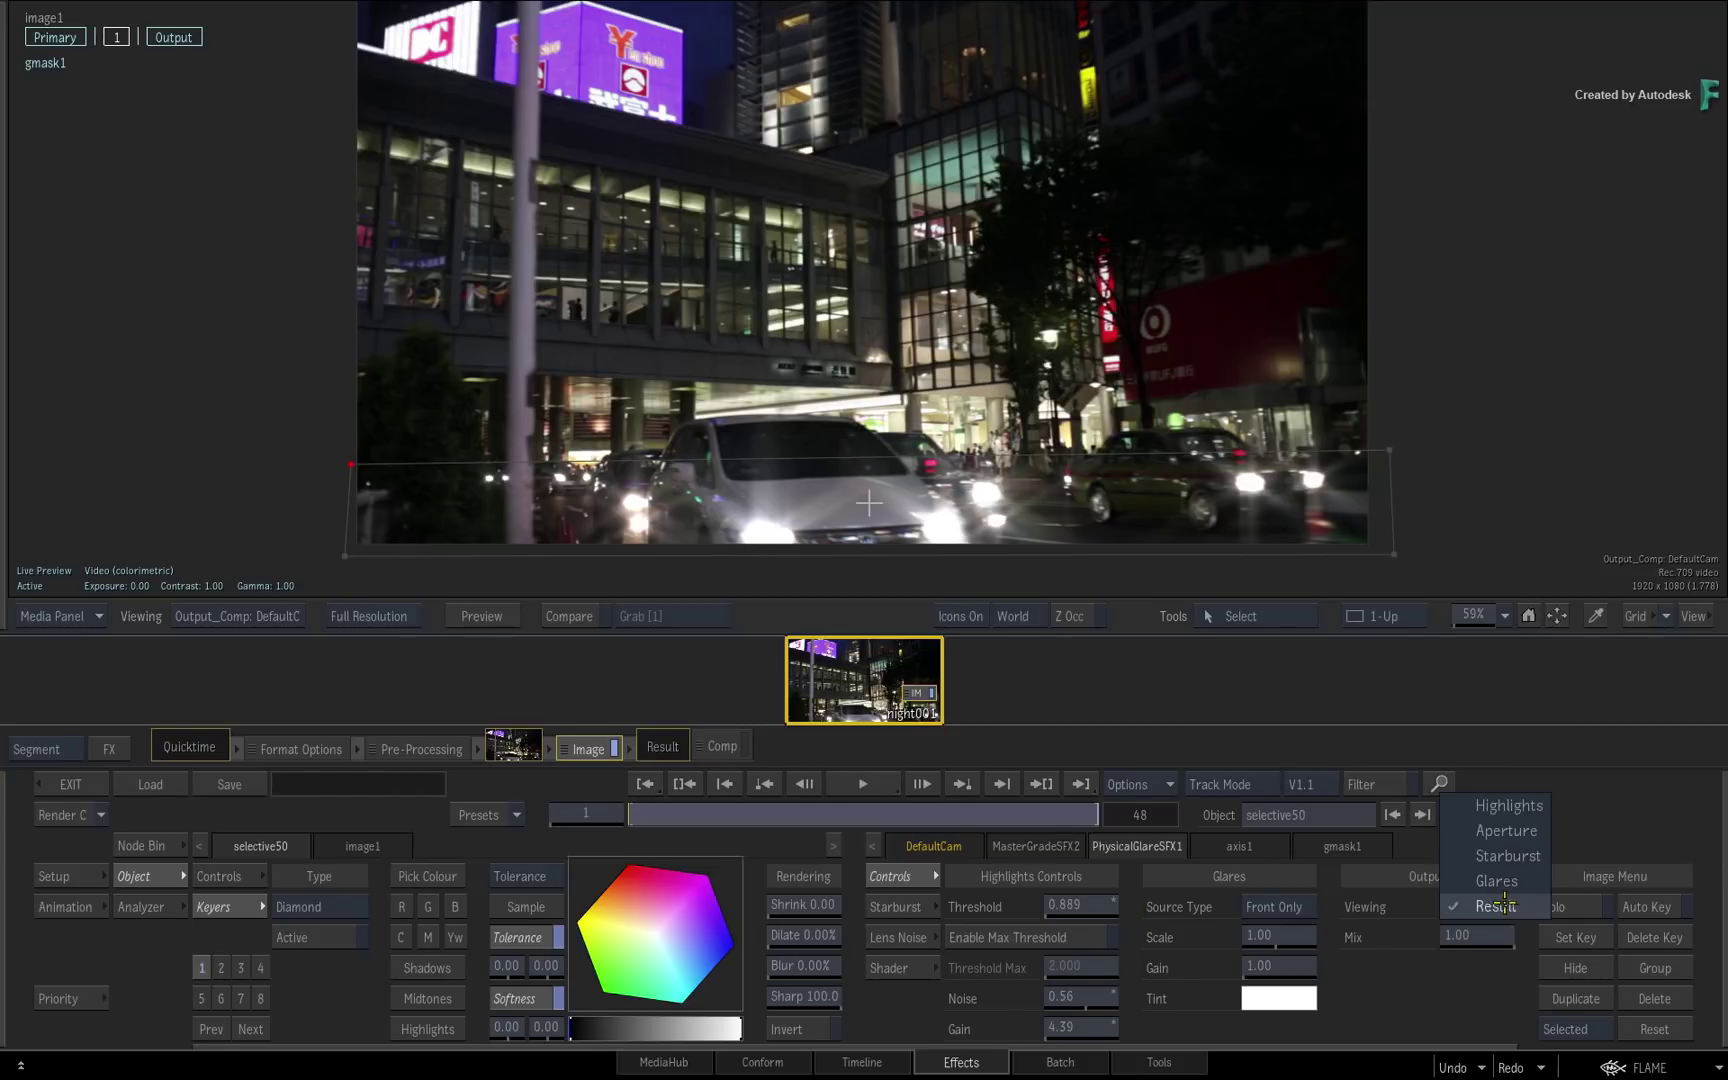
pyautogui.click(1500, 831)
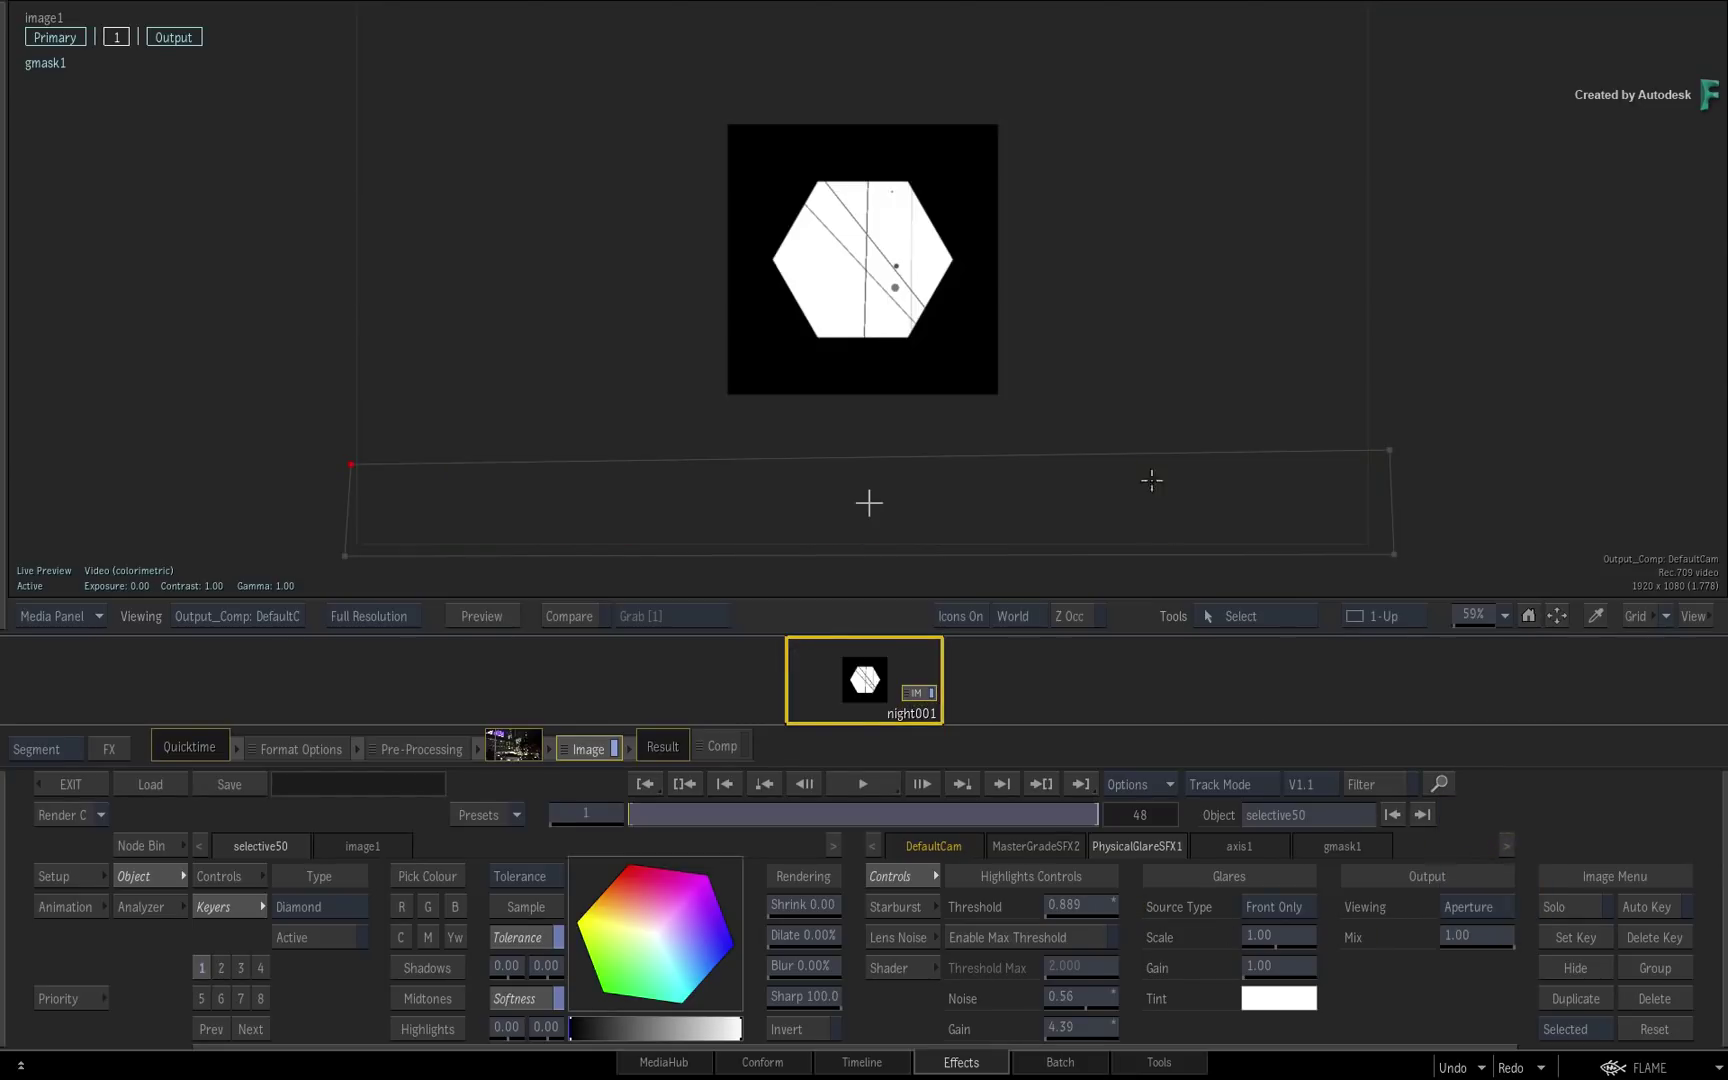
pyautogui.moveTo(1045, 347); pyautogui.dragTo(1146, 358)
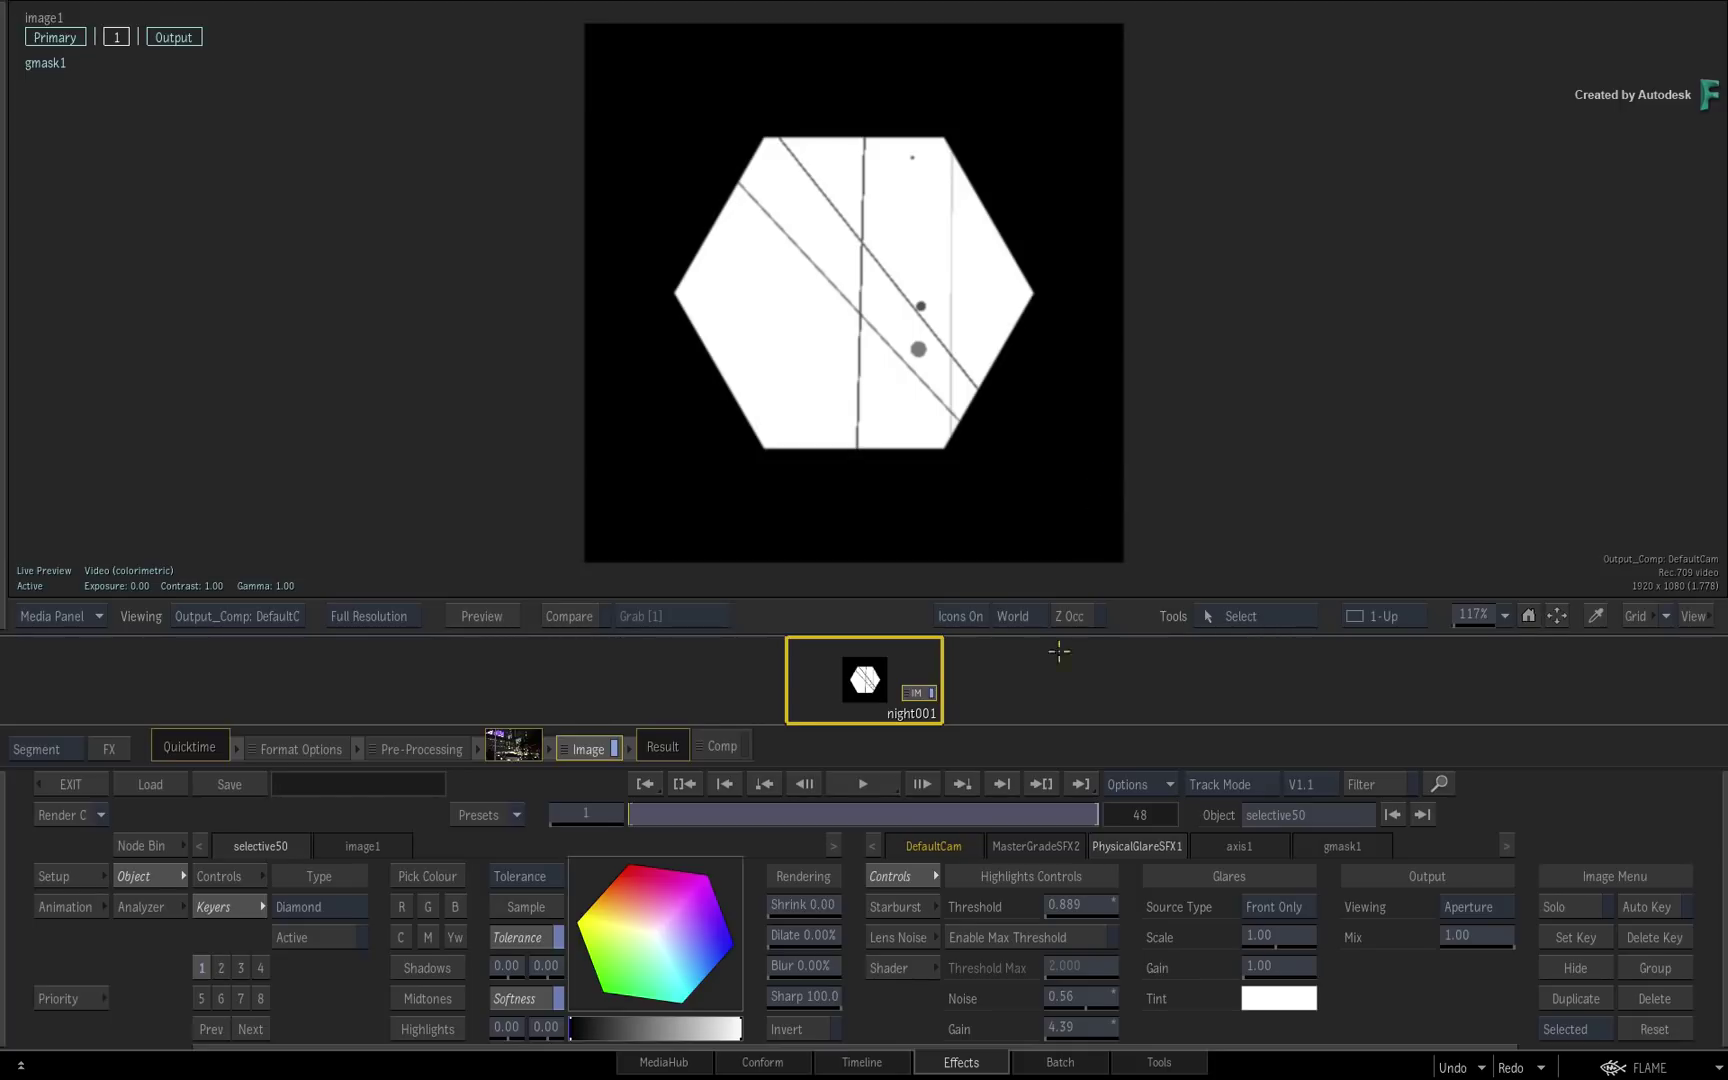
# Step: Give the Starburst aperture 6 curved blades, leaving Use Aperture Input off
pyautogui.click(902, 907)
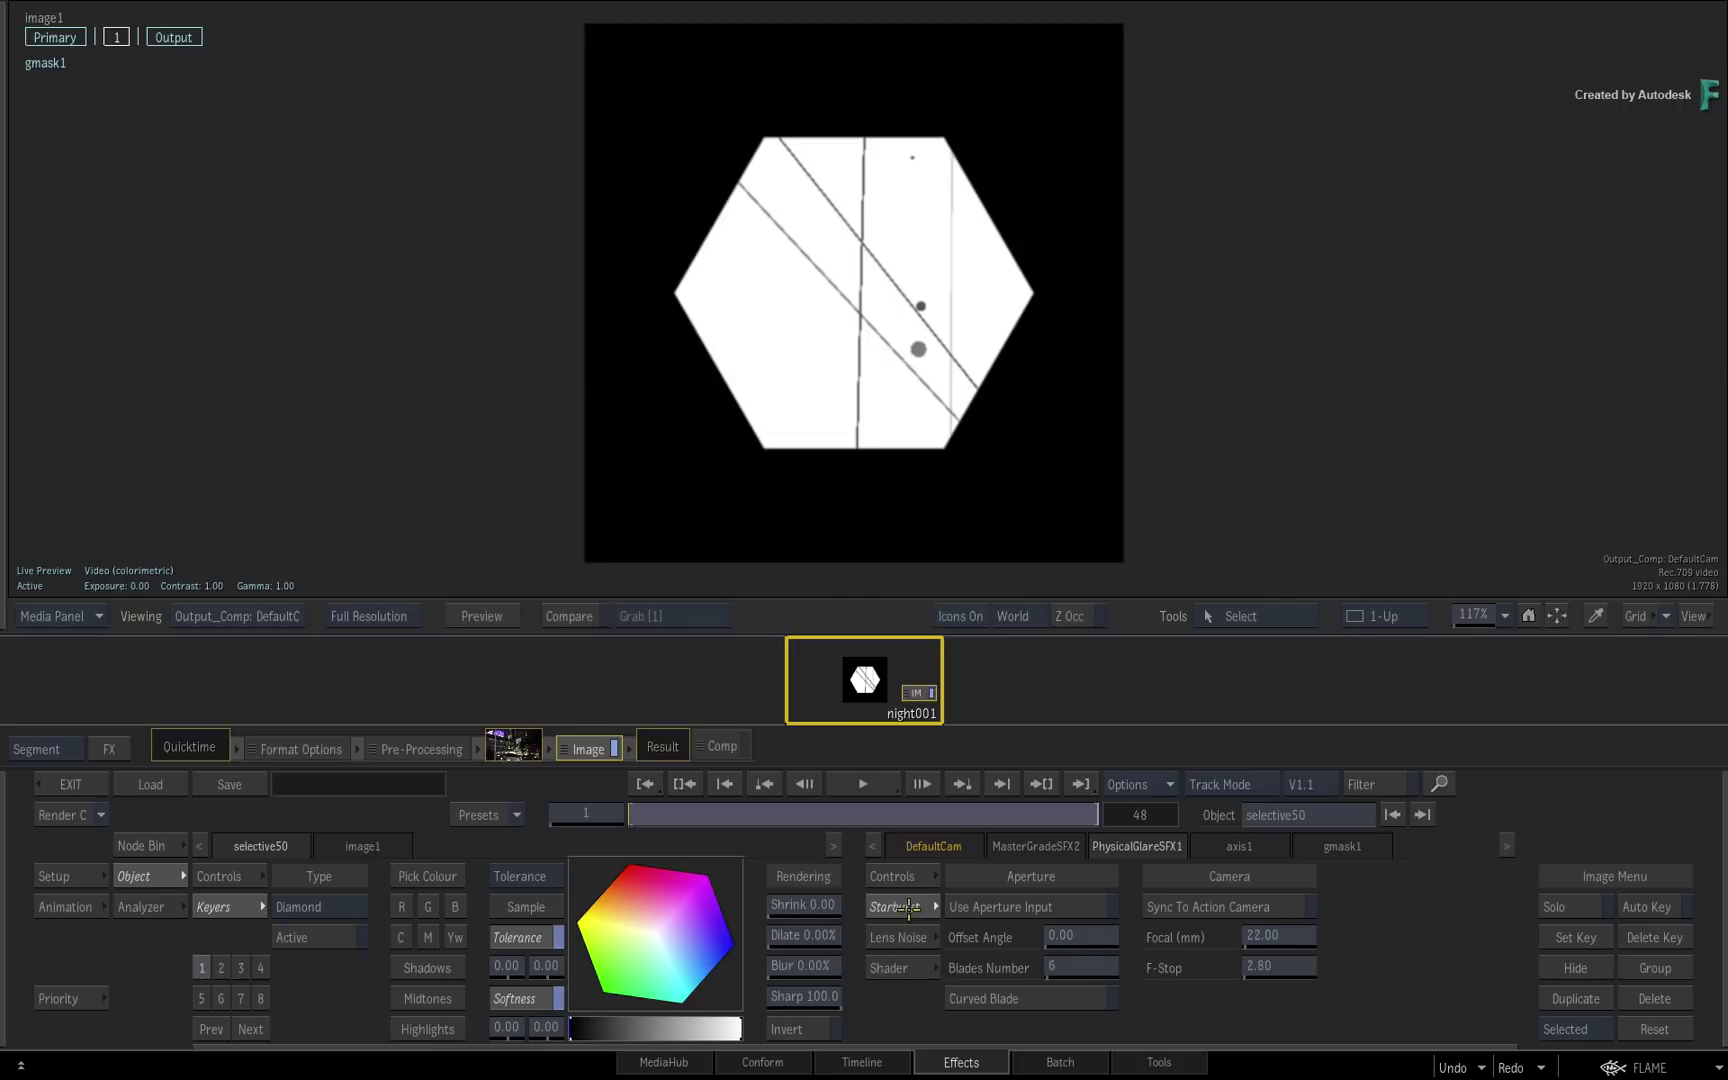
pyautogui.moveTo(1121, 957); pyautogui.dragTo(1314, 942)
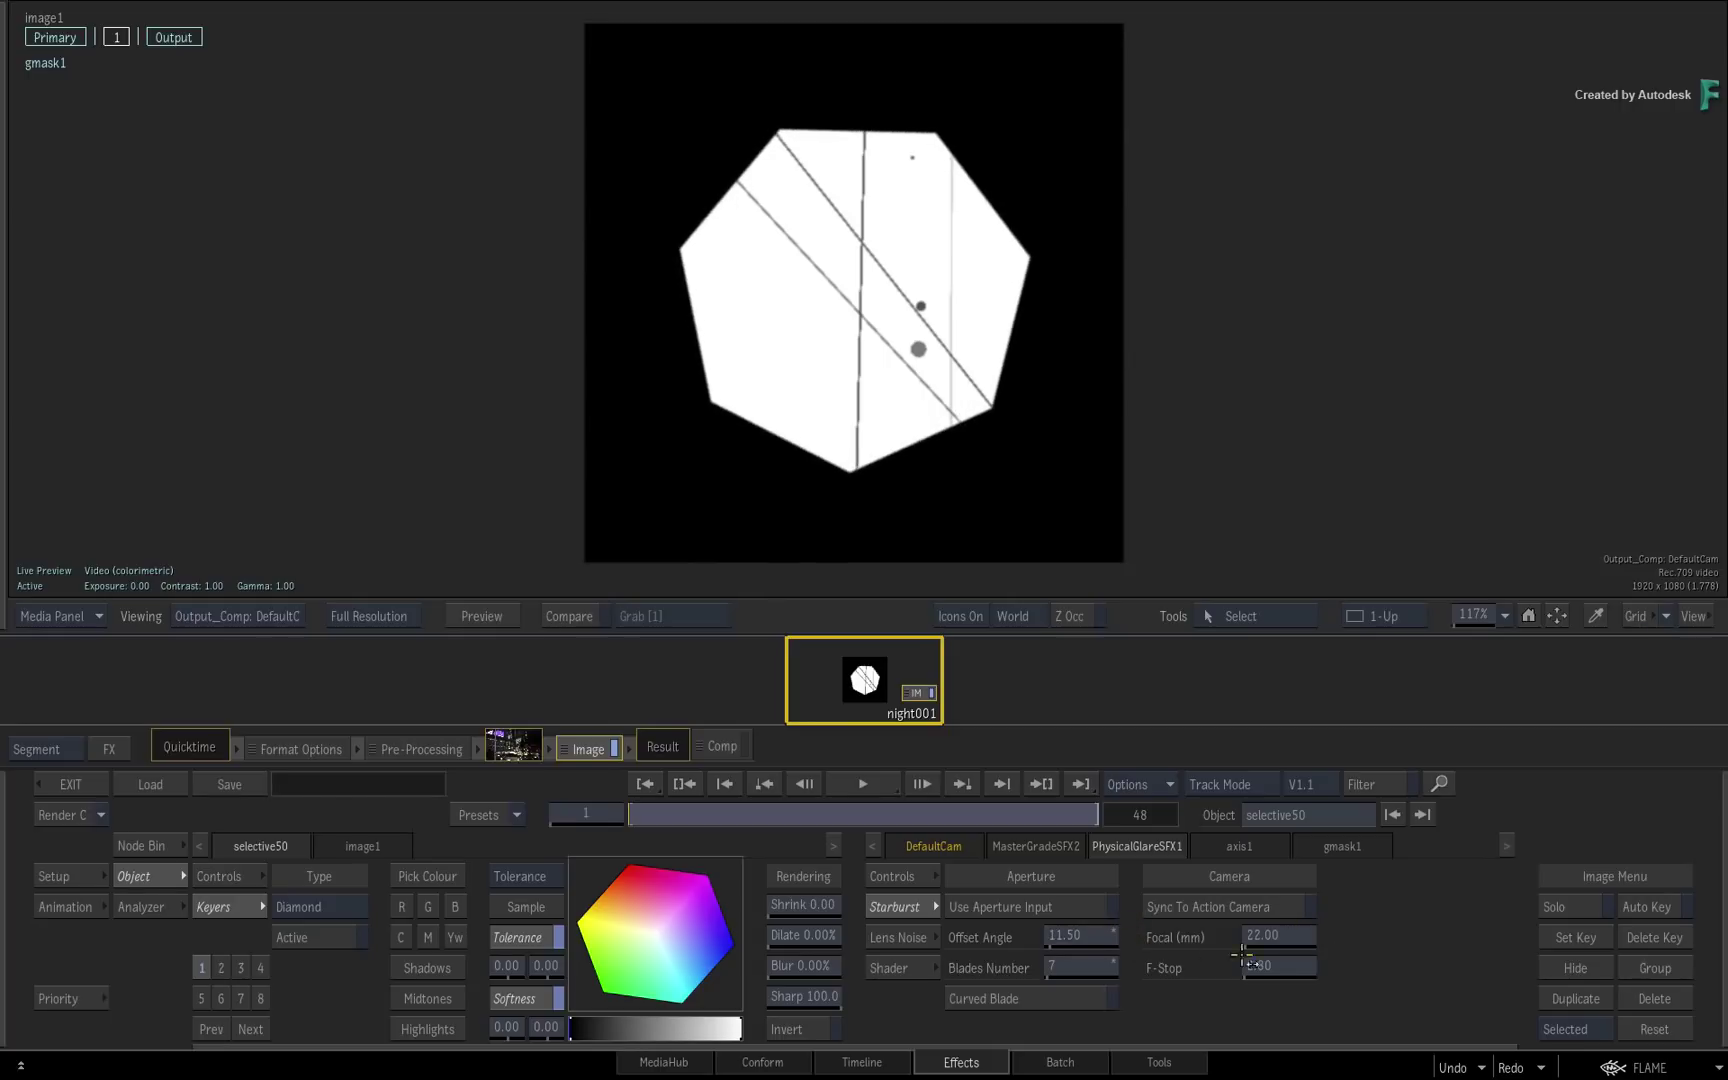
pyautogui.click(1095, 996)
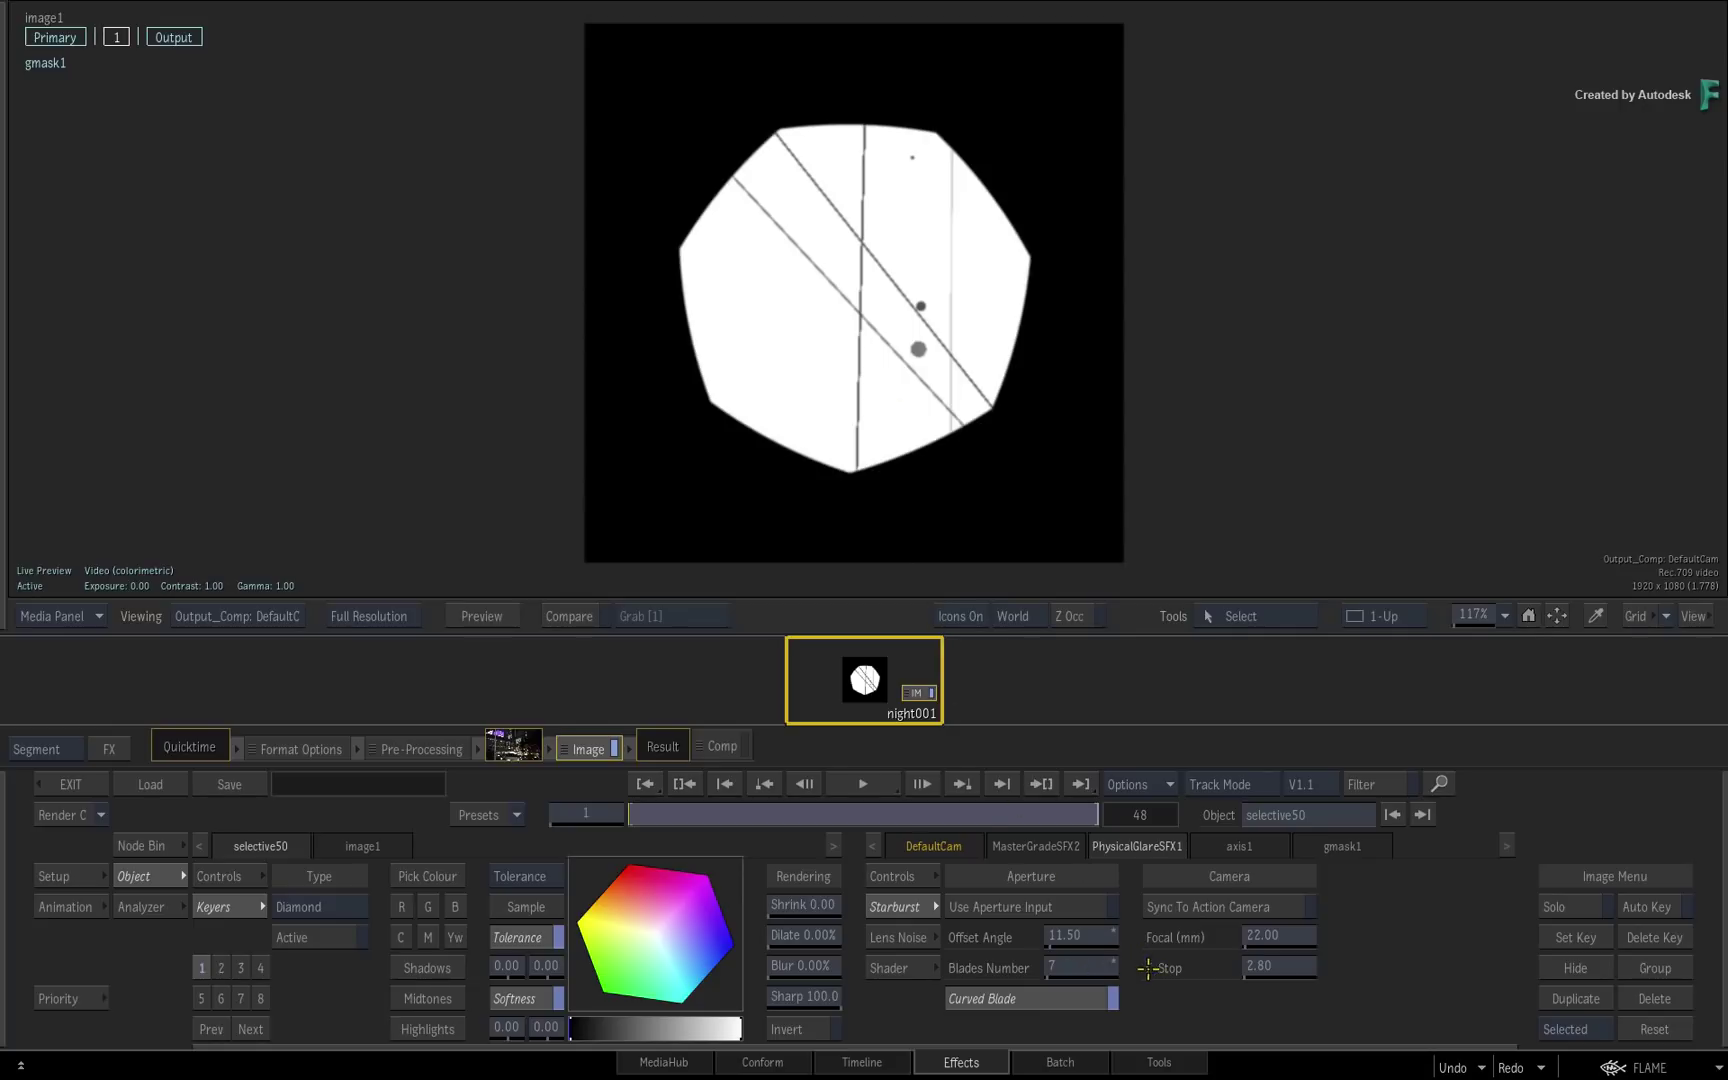
pyautogui.moveTo(1113, 975)
pyautogui.mouseDown()
pyautogui.moveTo(1068, 966)
pyautogui.moveTo(1093, 965)
pyautogui.mouseUp()
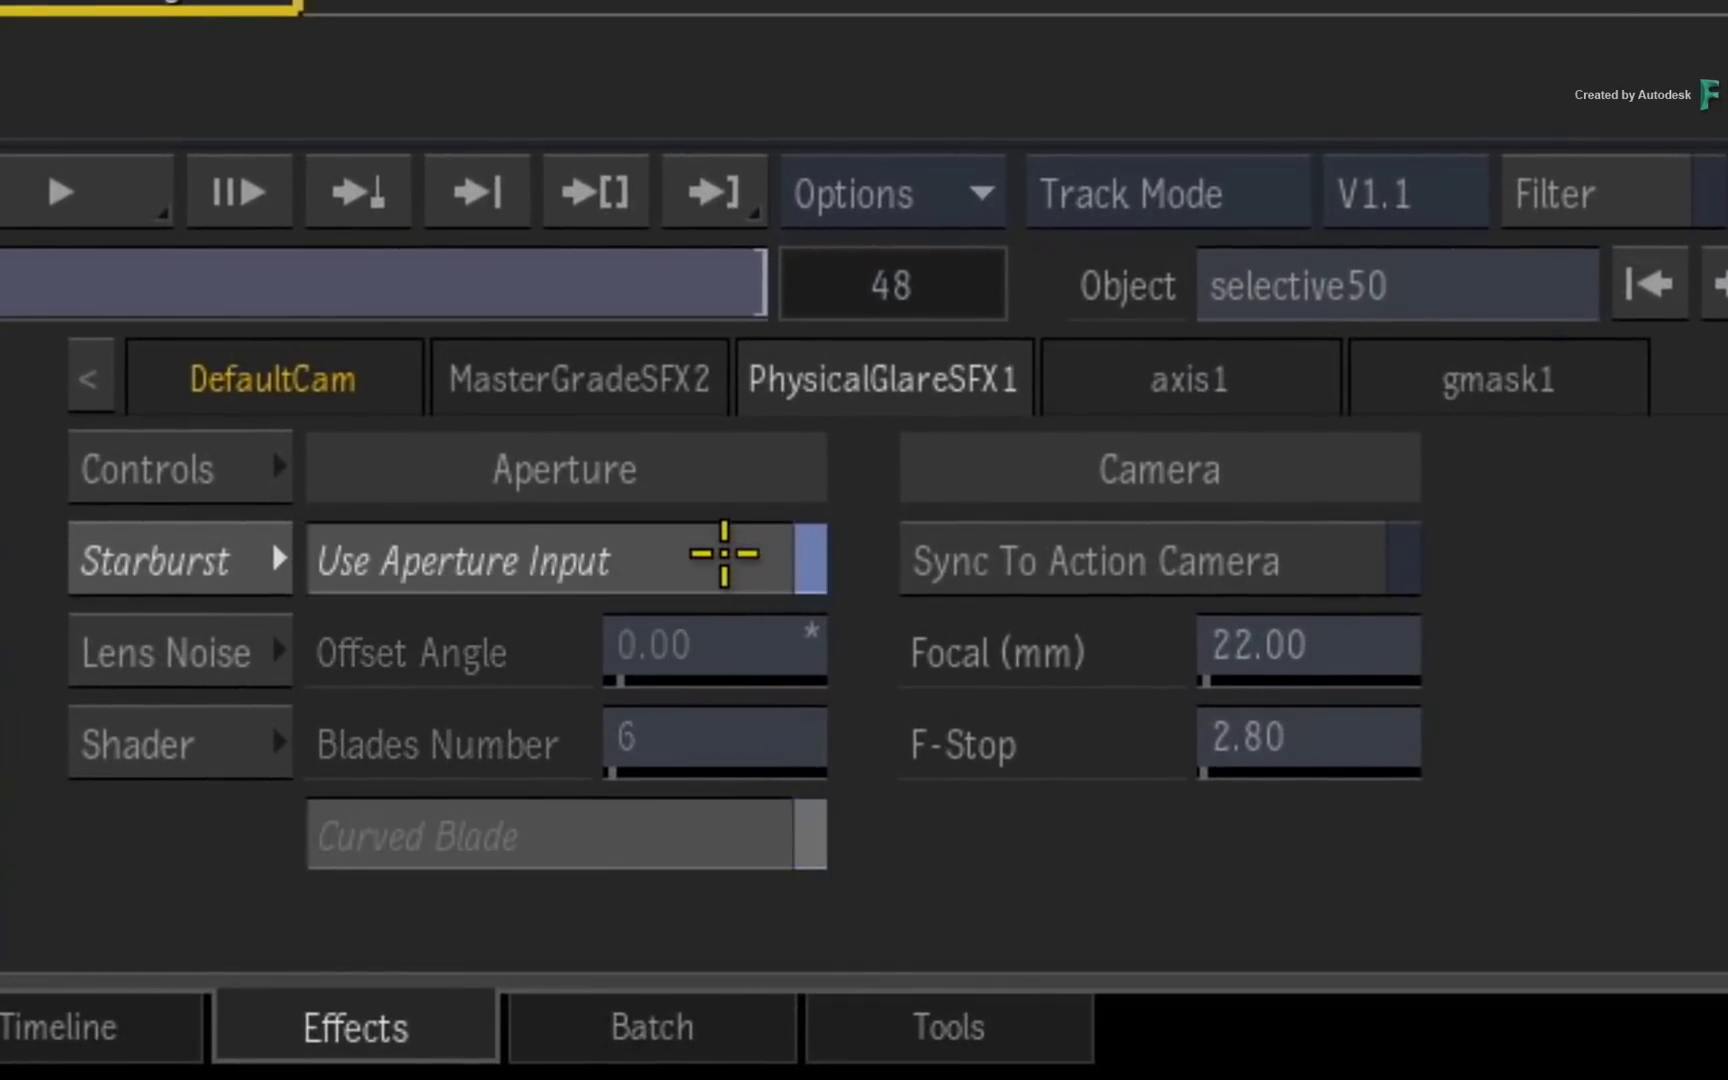
pyautogui.click(724, 551)
pyautogui.click(717, 562)
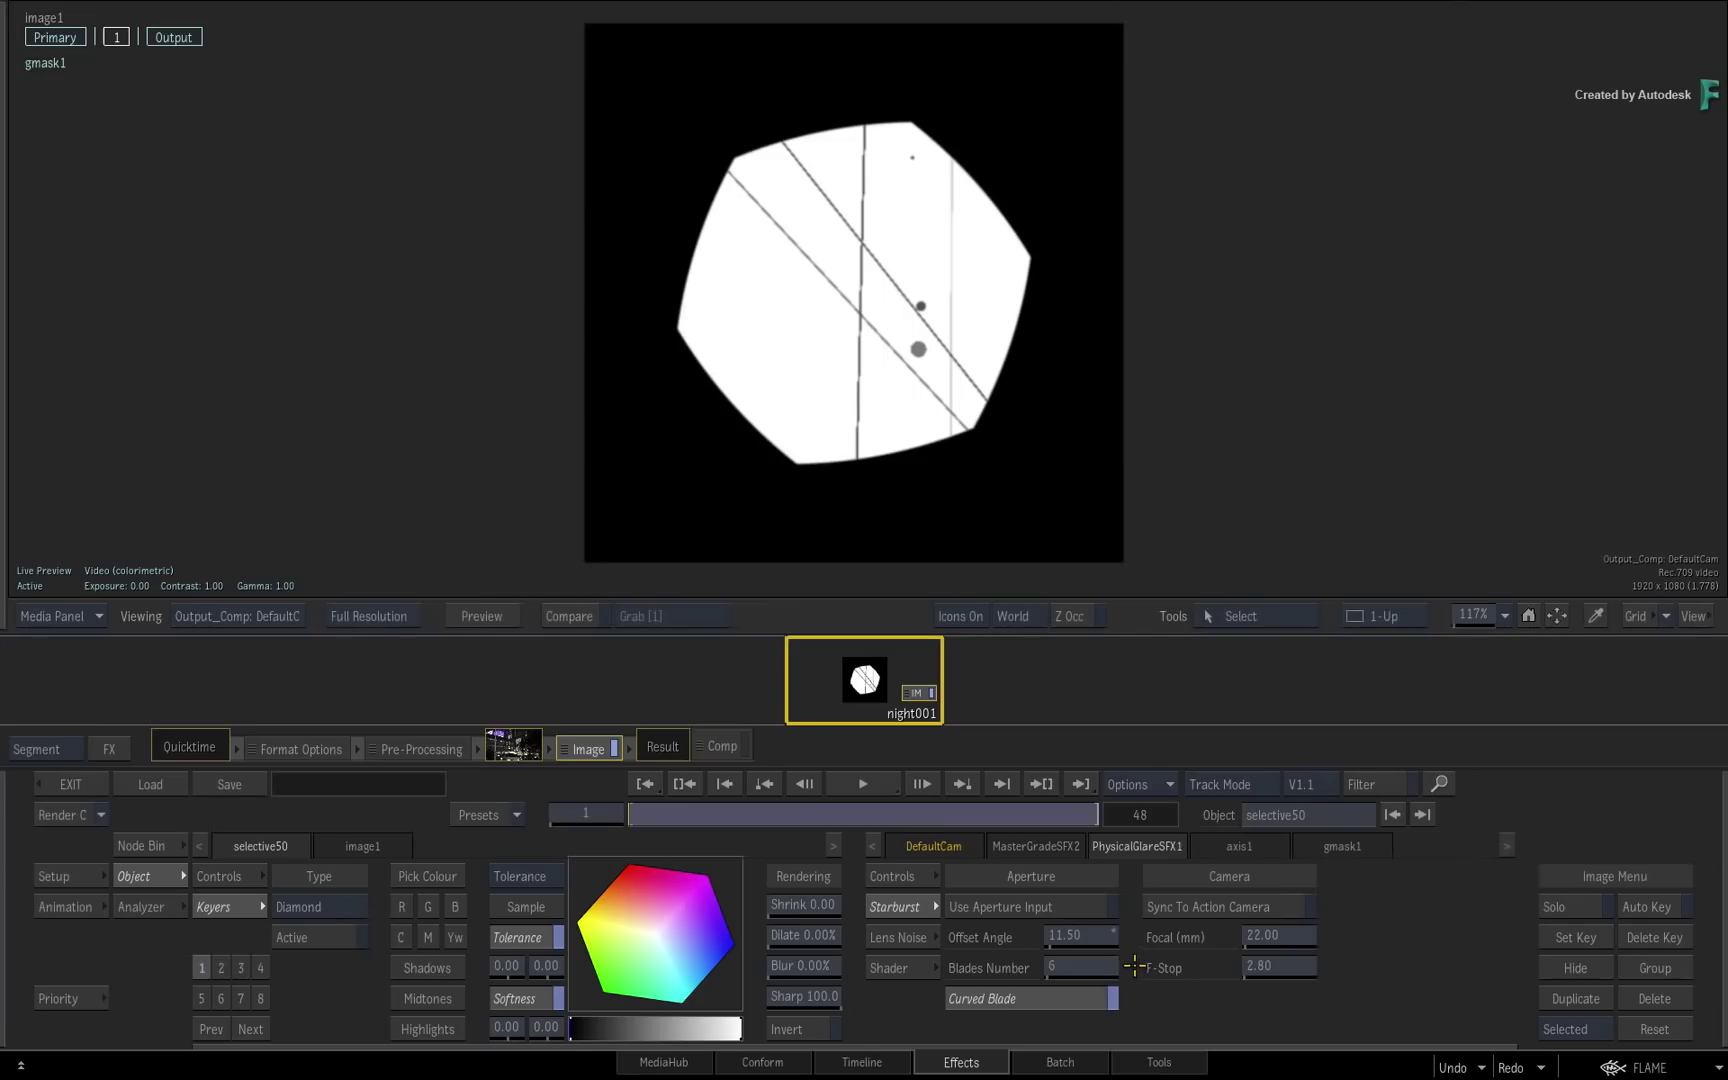
# Step: View the full glare Result, fit the frame and zoom in on the headlights
pyautogui.click(913, 877)
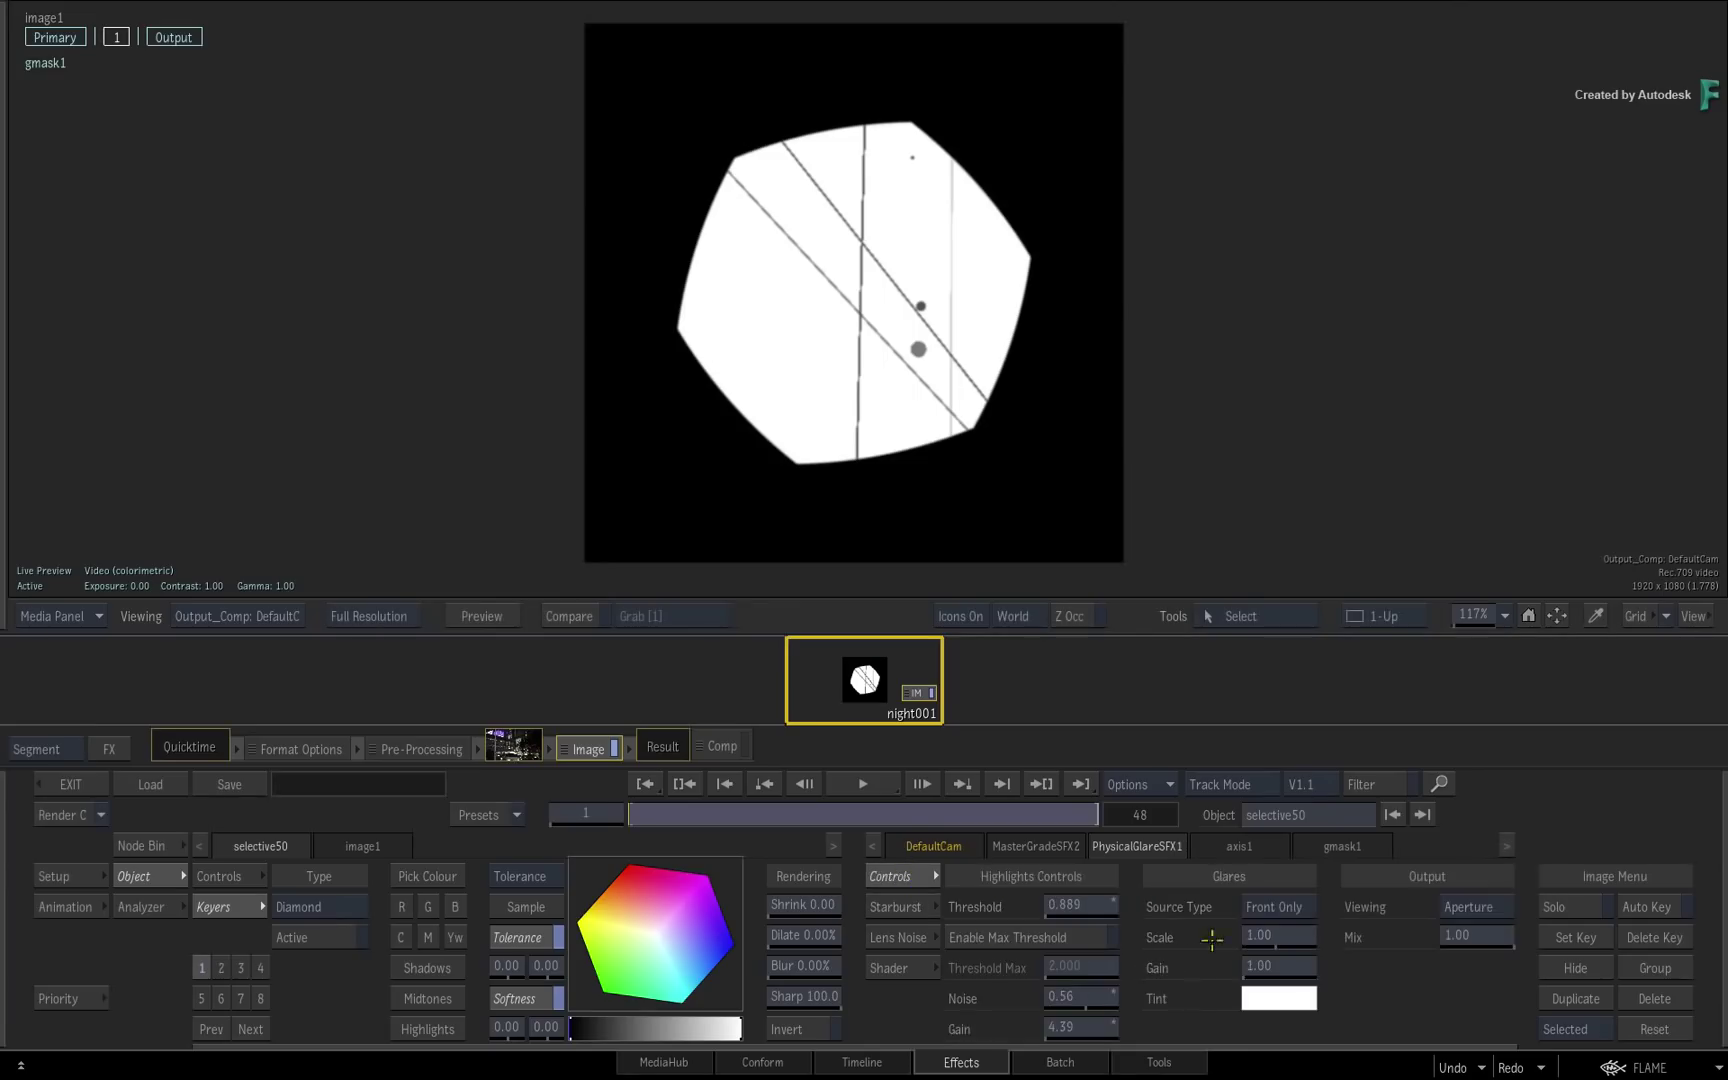
pyautogui.click(1485, 907)
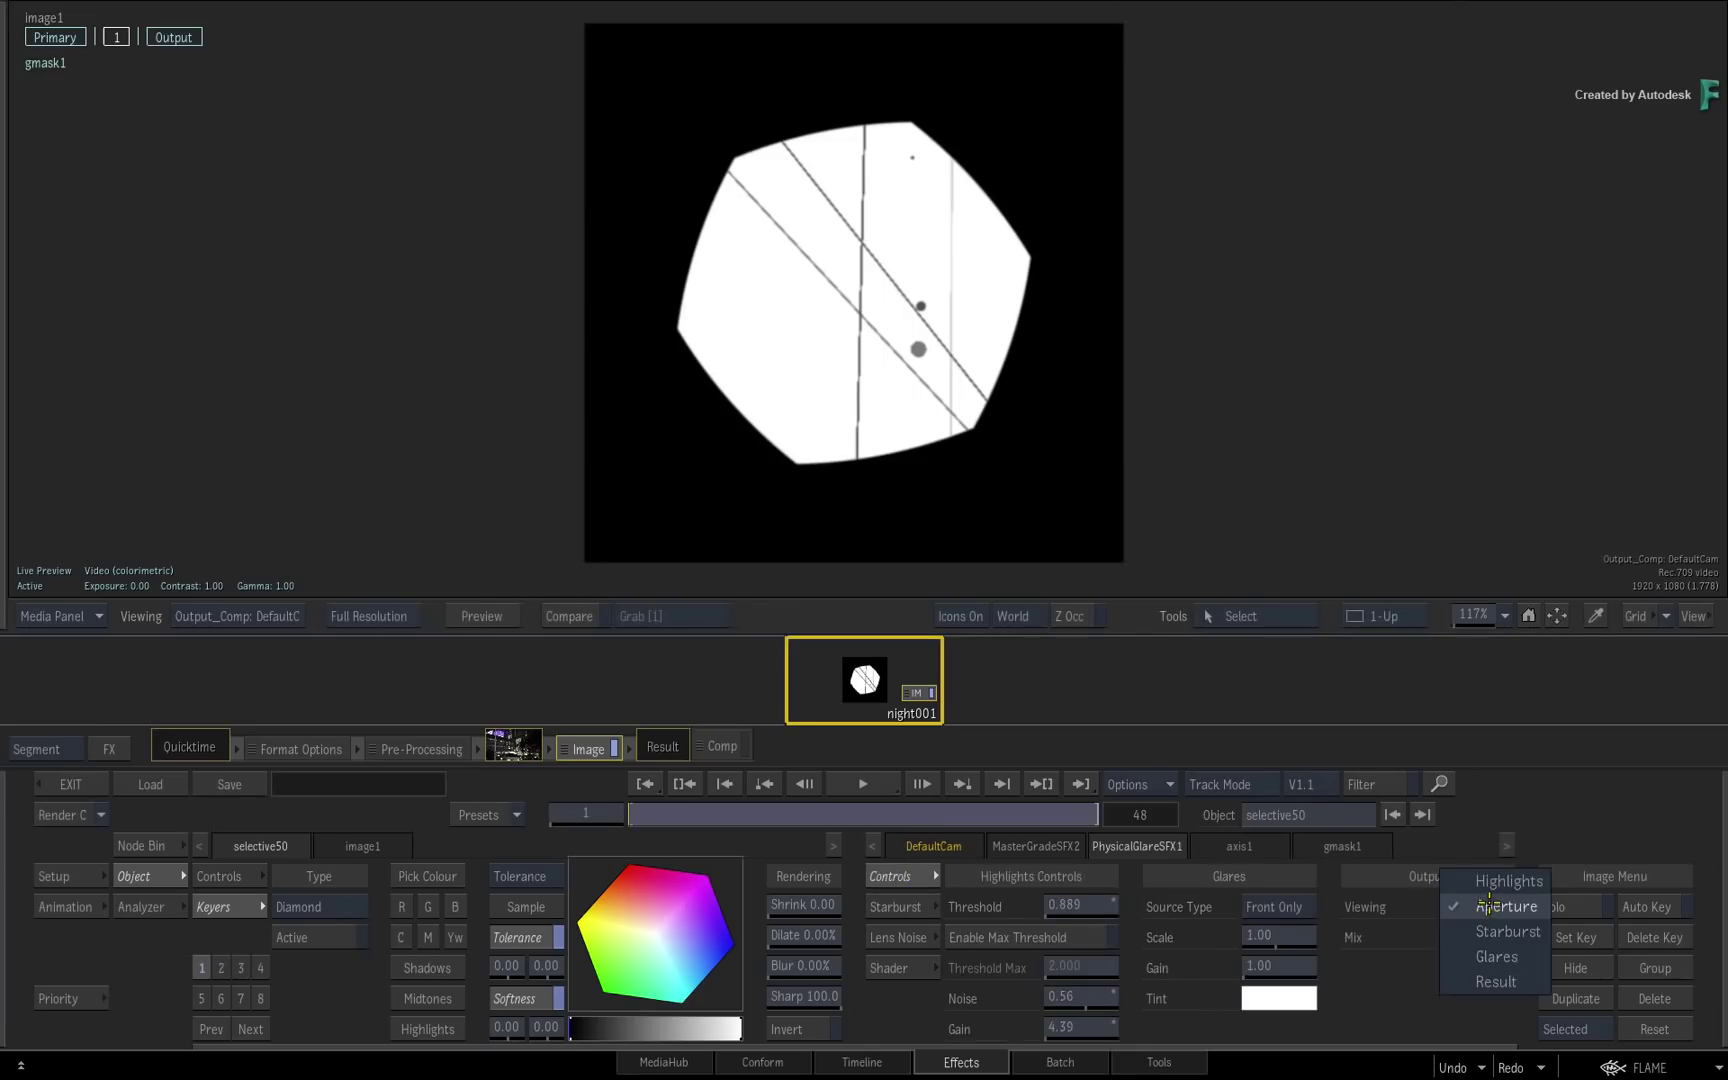
pyautogui.click(1494, 980)
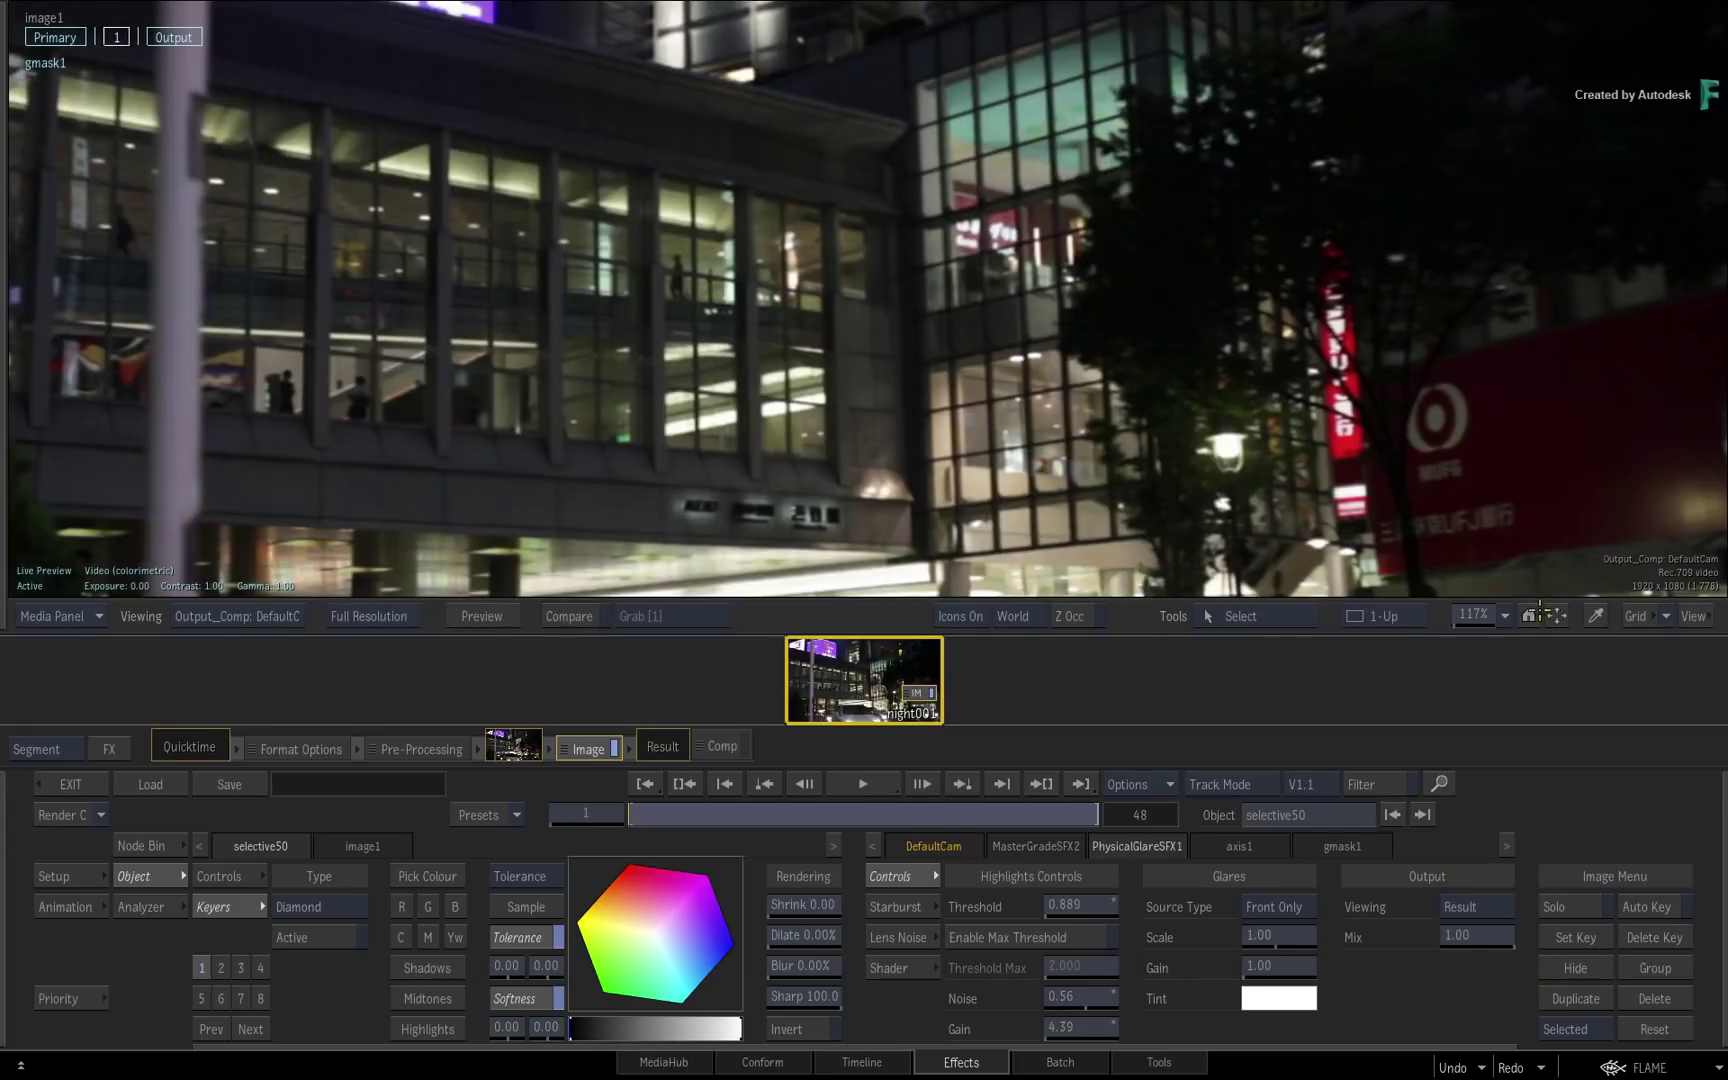
pyautogui.click(1556, 617)
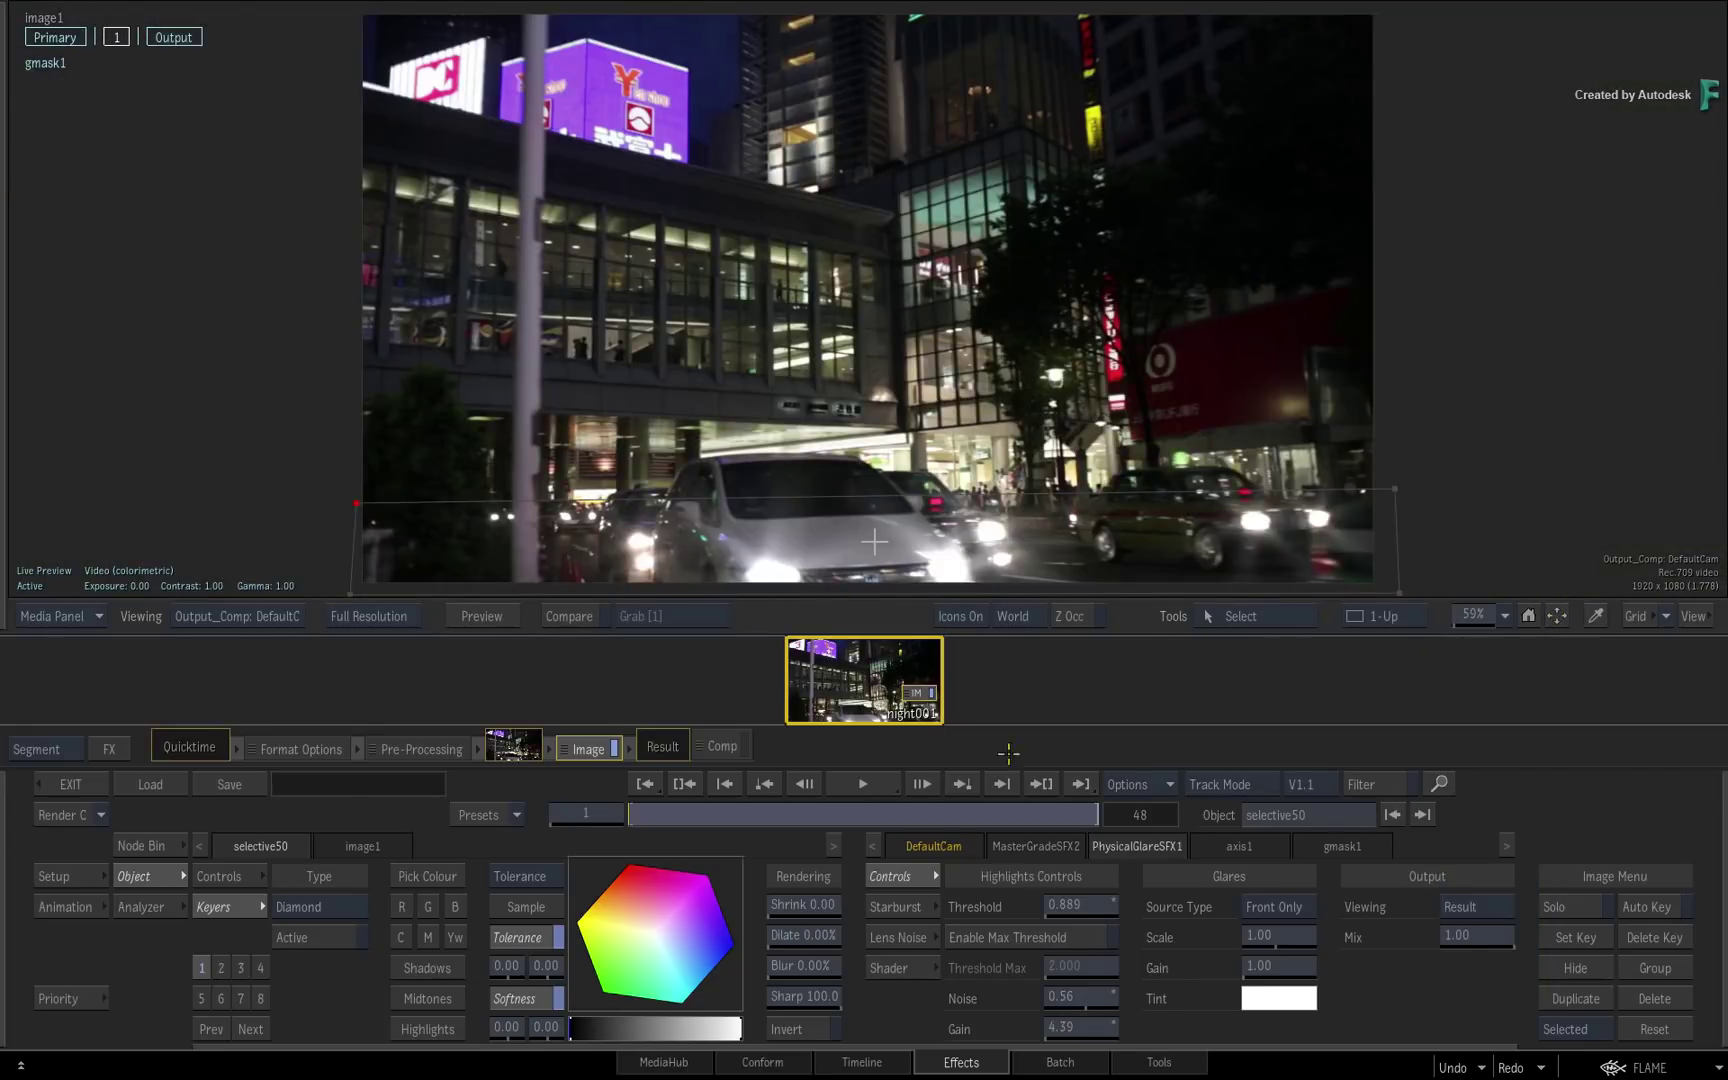
pyautogui.press('=')
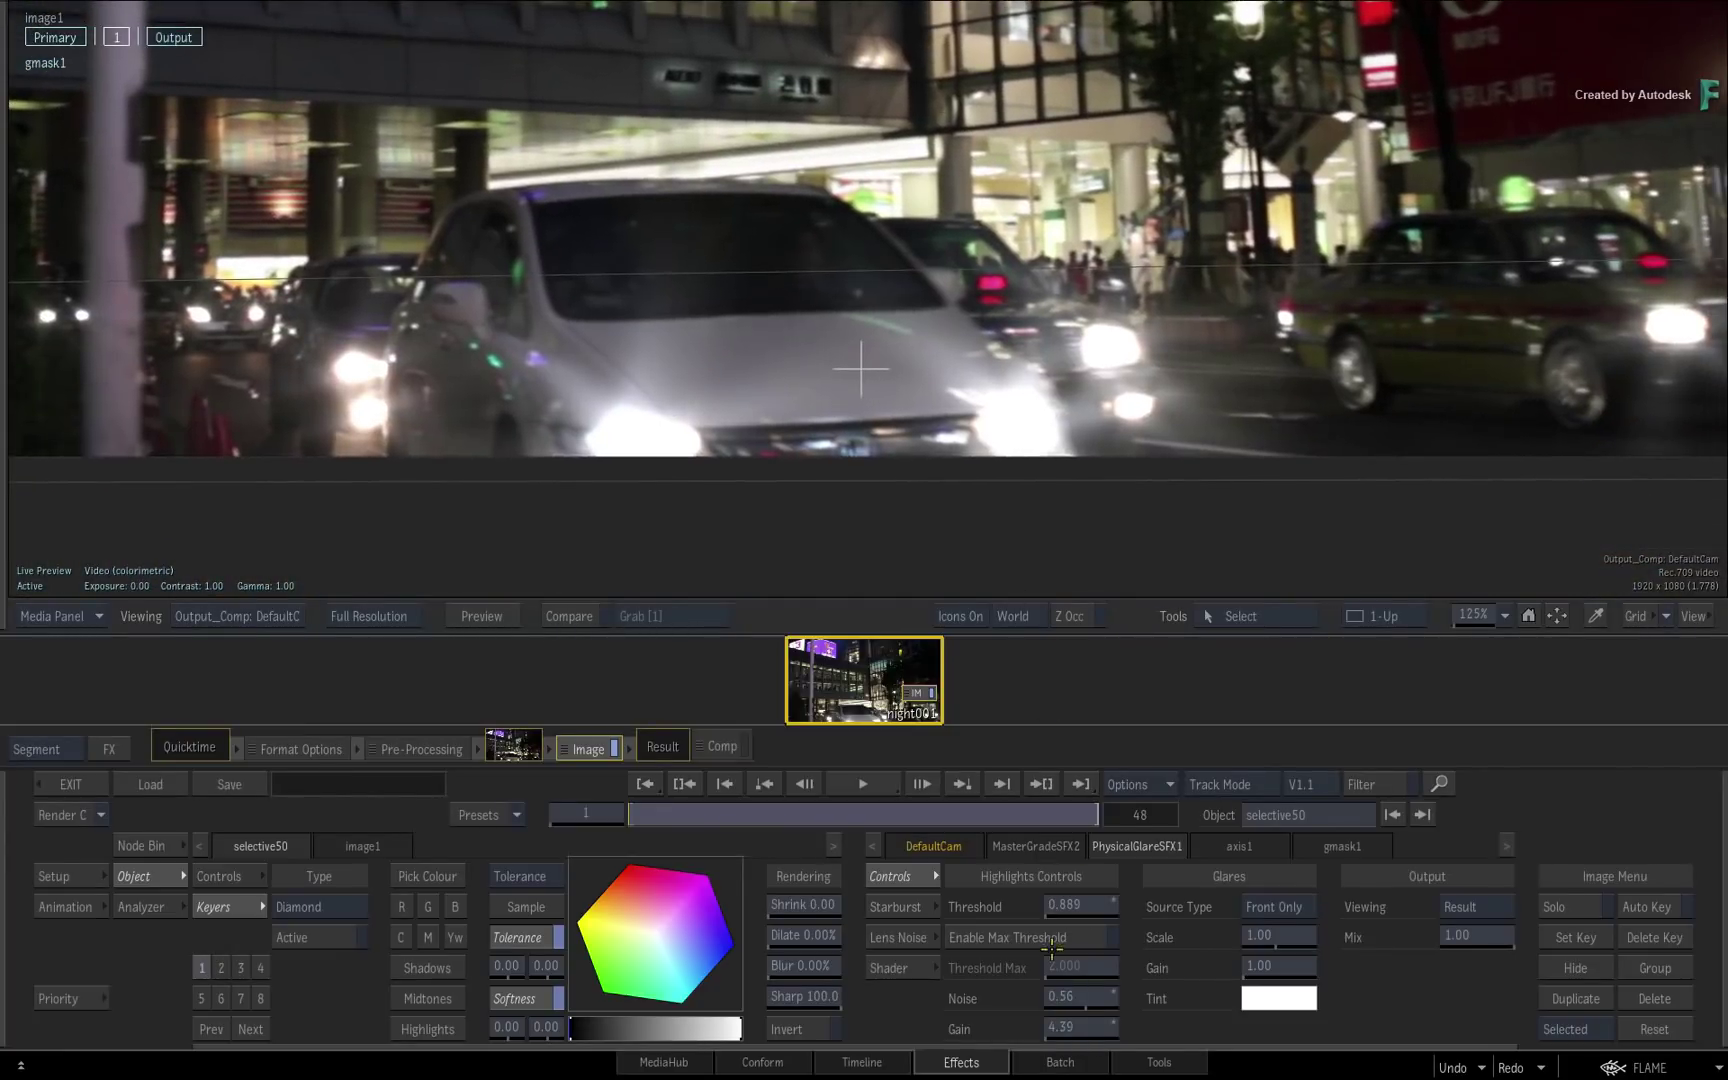
# Step: Set the starburst to 10 blades, 24 mm focal length and an 8.50 offset angle
pyautogui.click(900, 906)
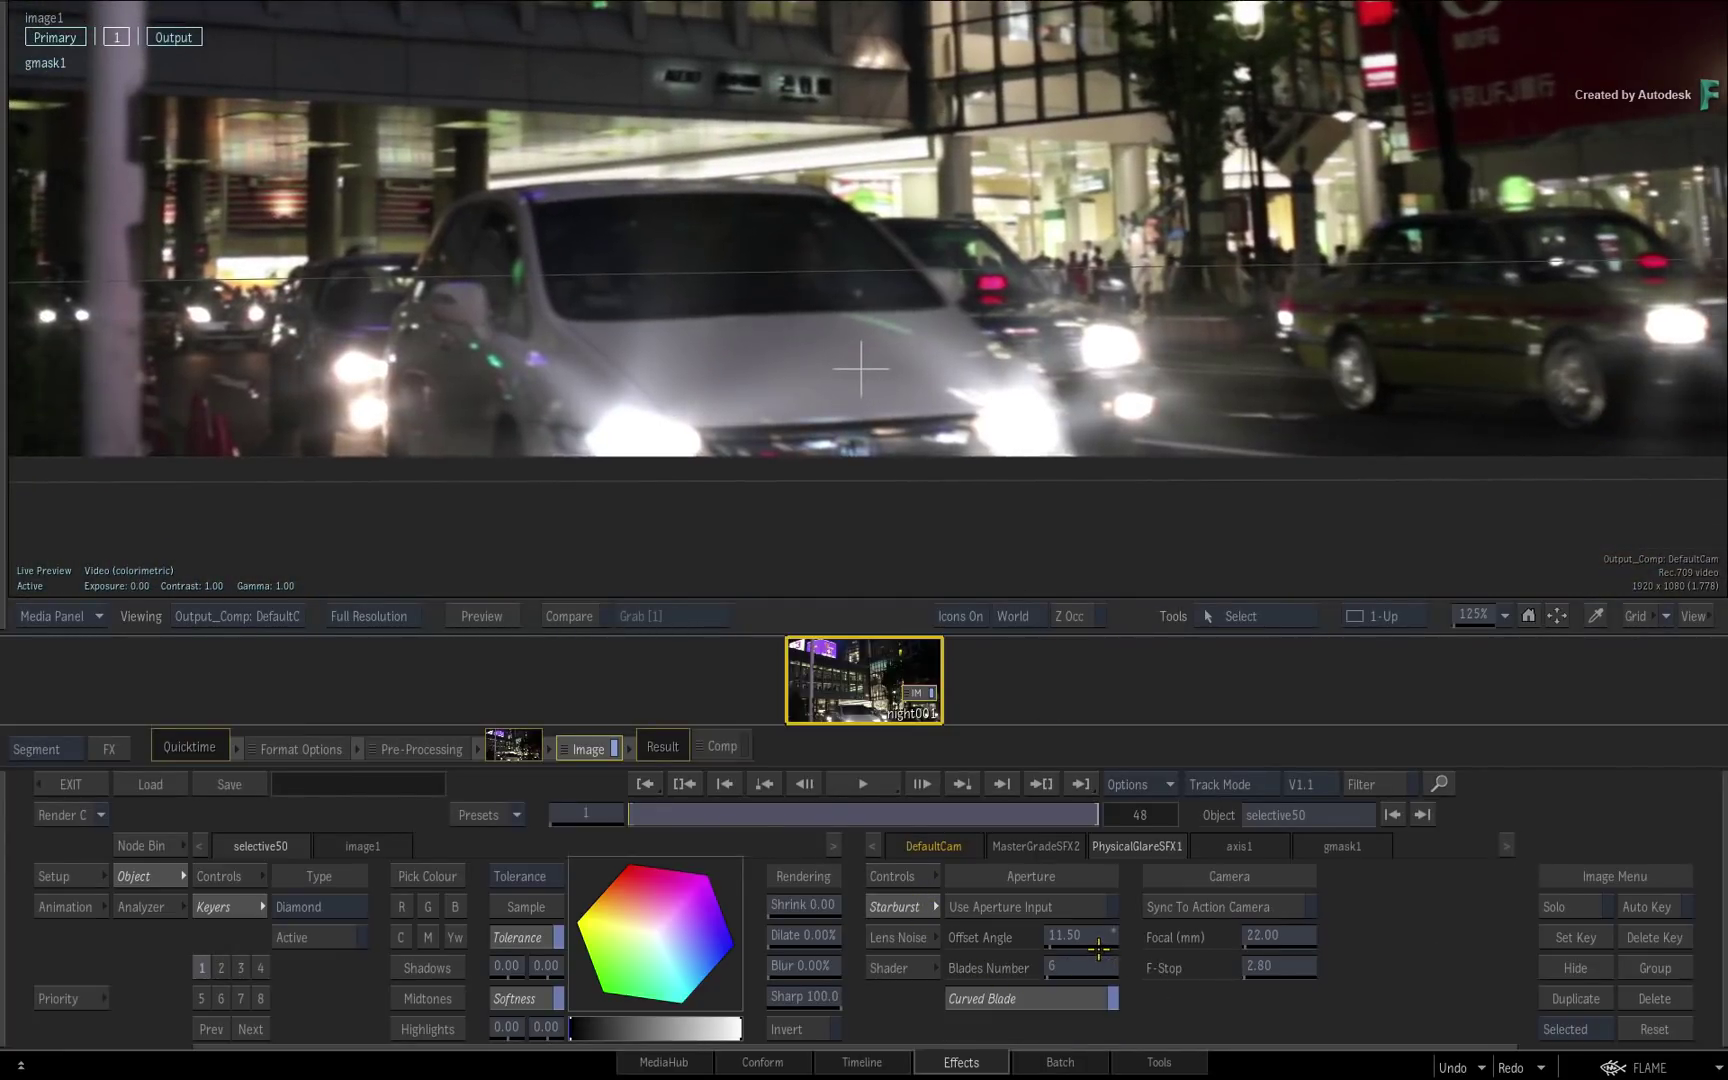
pyautogui.moveTo(1092, 958); pyautogui.dragTo(1076, 964)
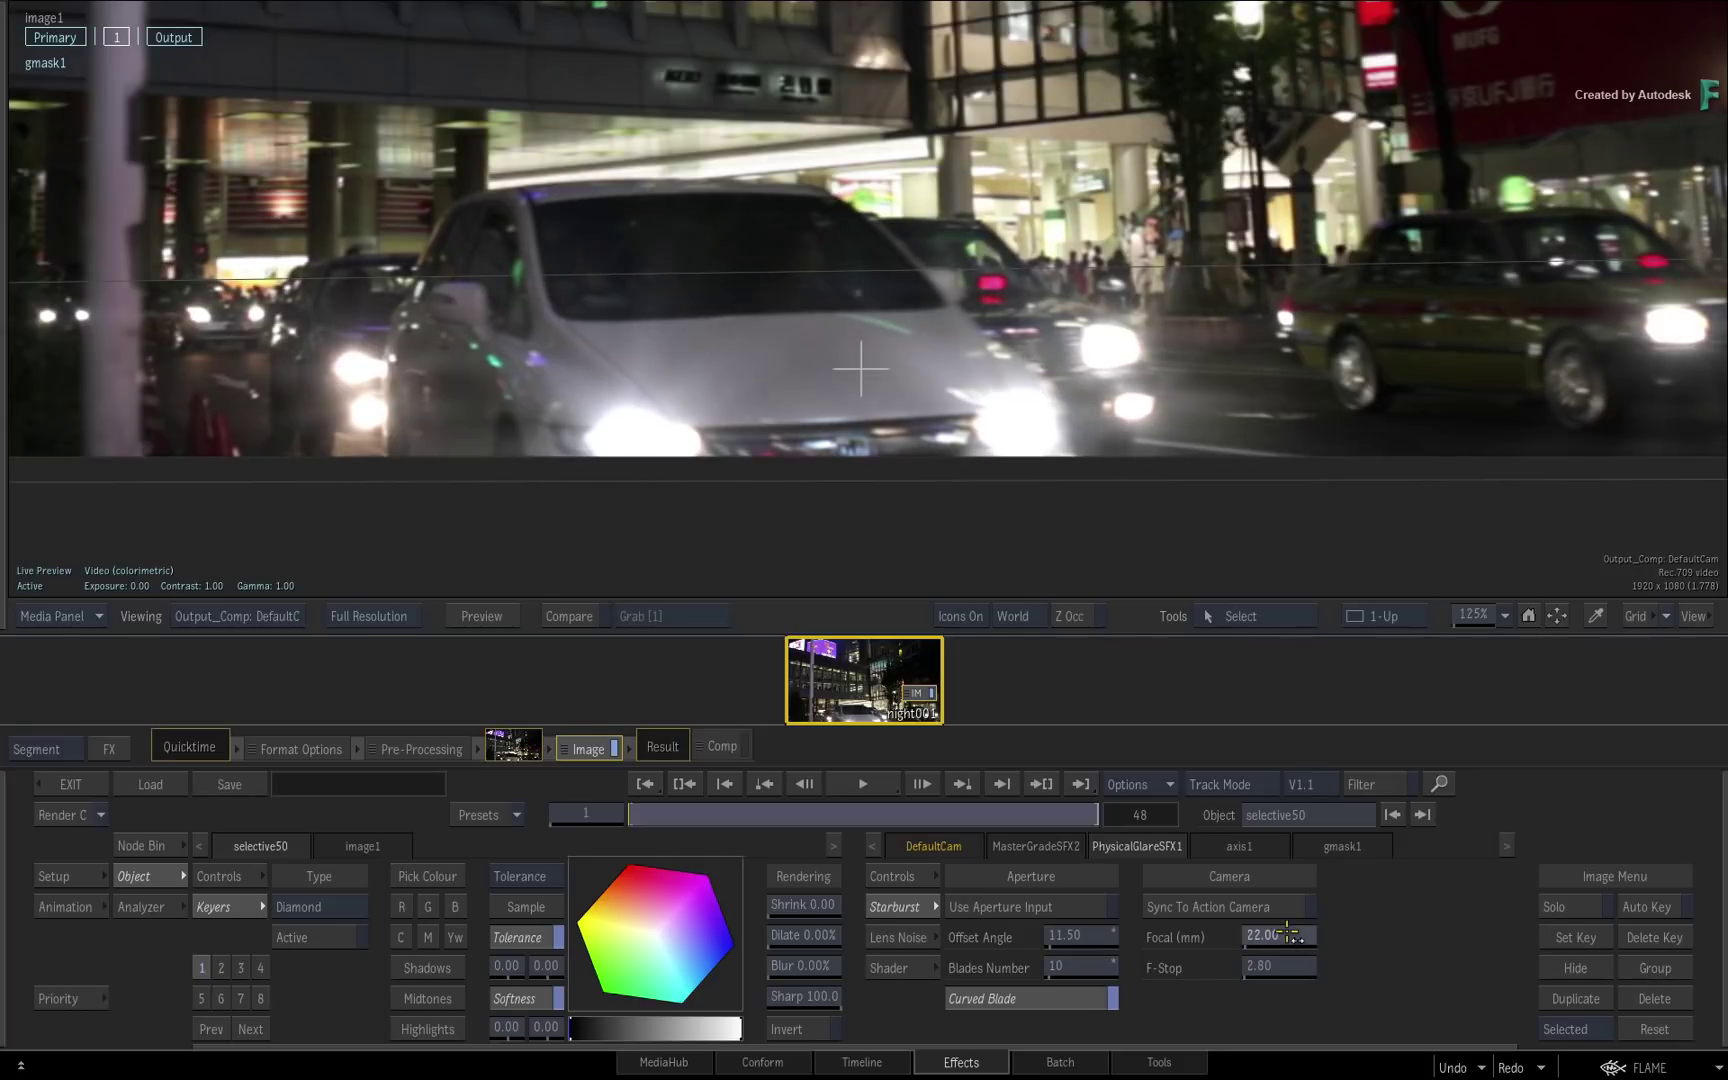
pyautogui.moveTo(1278, 934)
pyautogui.mouseDown()
pyautogui.moveTo(1250, 936)
pyautogui.moveTo(1295, 930)
pyautogui.moveTo(1262, 947)
pyautogui.mouseUp()
pyautogui.moveTo(1092, 935); pyautogui.dragTo(1100, 935)
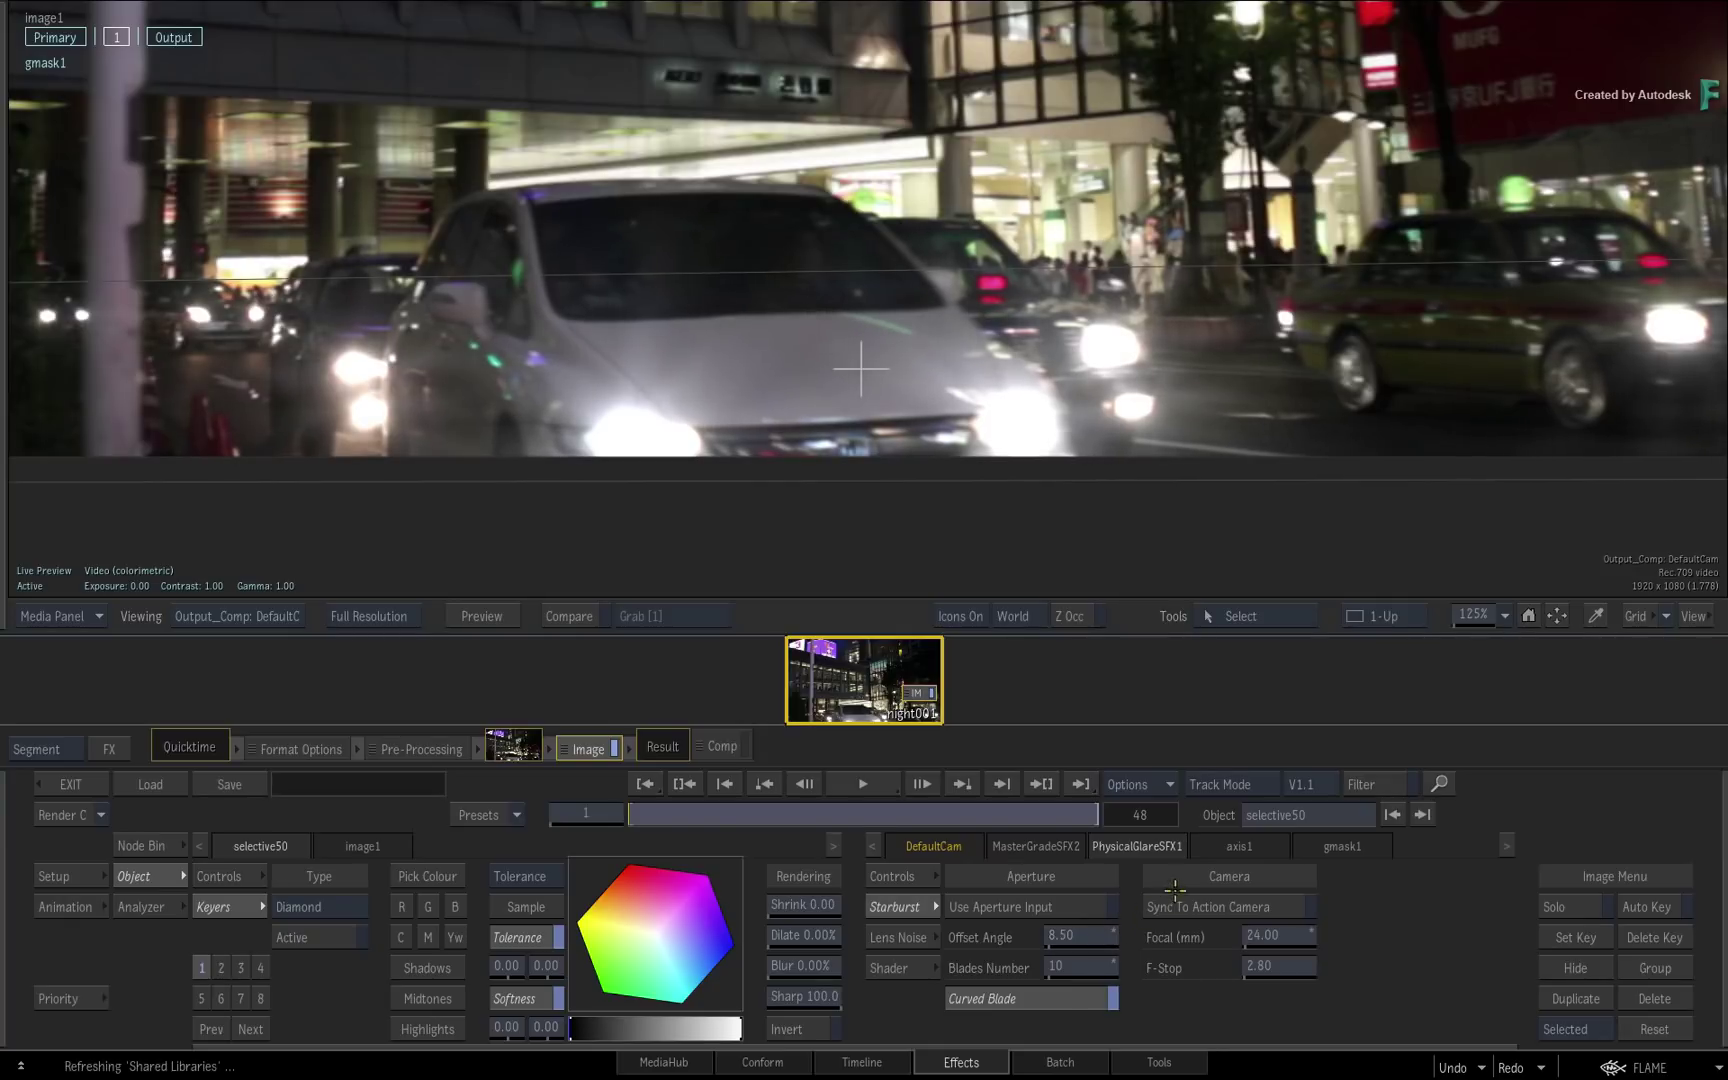
pyautogui.moveTo(1472, 615); pyautogui.dragTo(1428, 632)
pyautogui.moveTo(1088, 516); pyautogui.dragTo(1080, 640)
# Step: Preview only the Starburst pass, zoomed in on the starburst
pyautogui.click(905, 877)
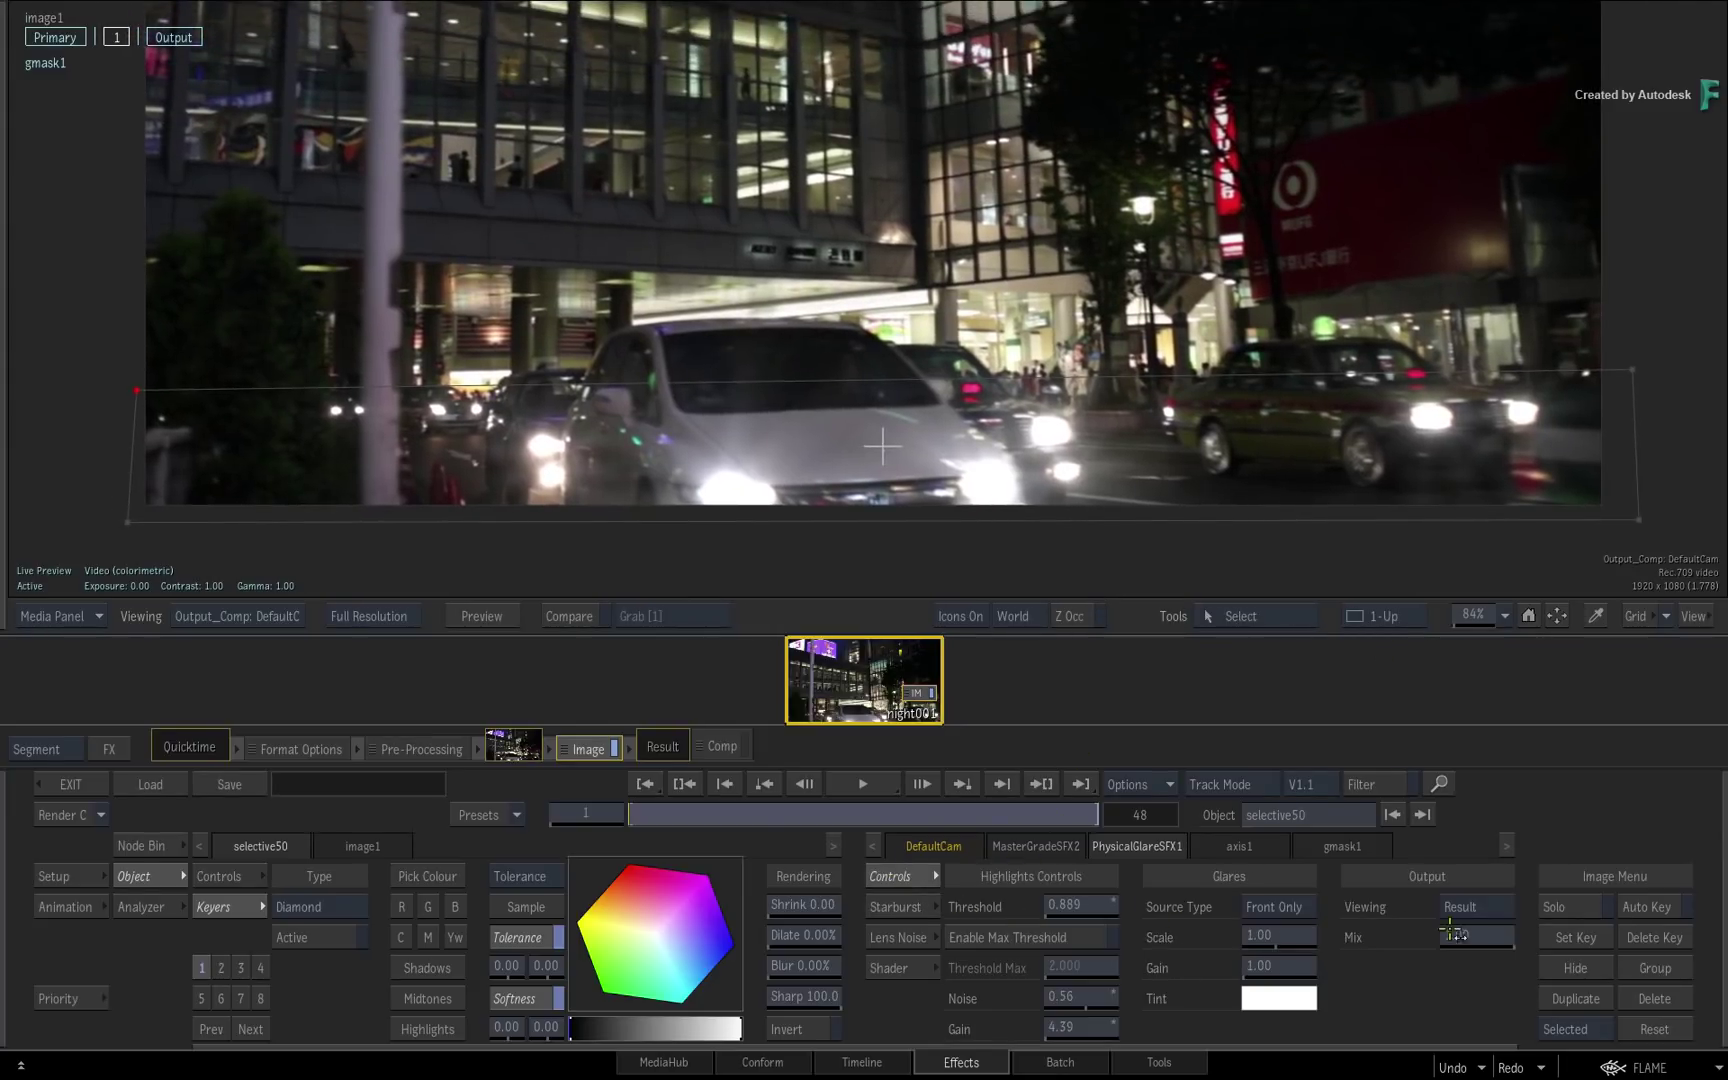
pyautogui.click(1482, 906)
pyautogui.click(1493, 856)
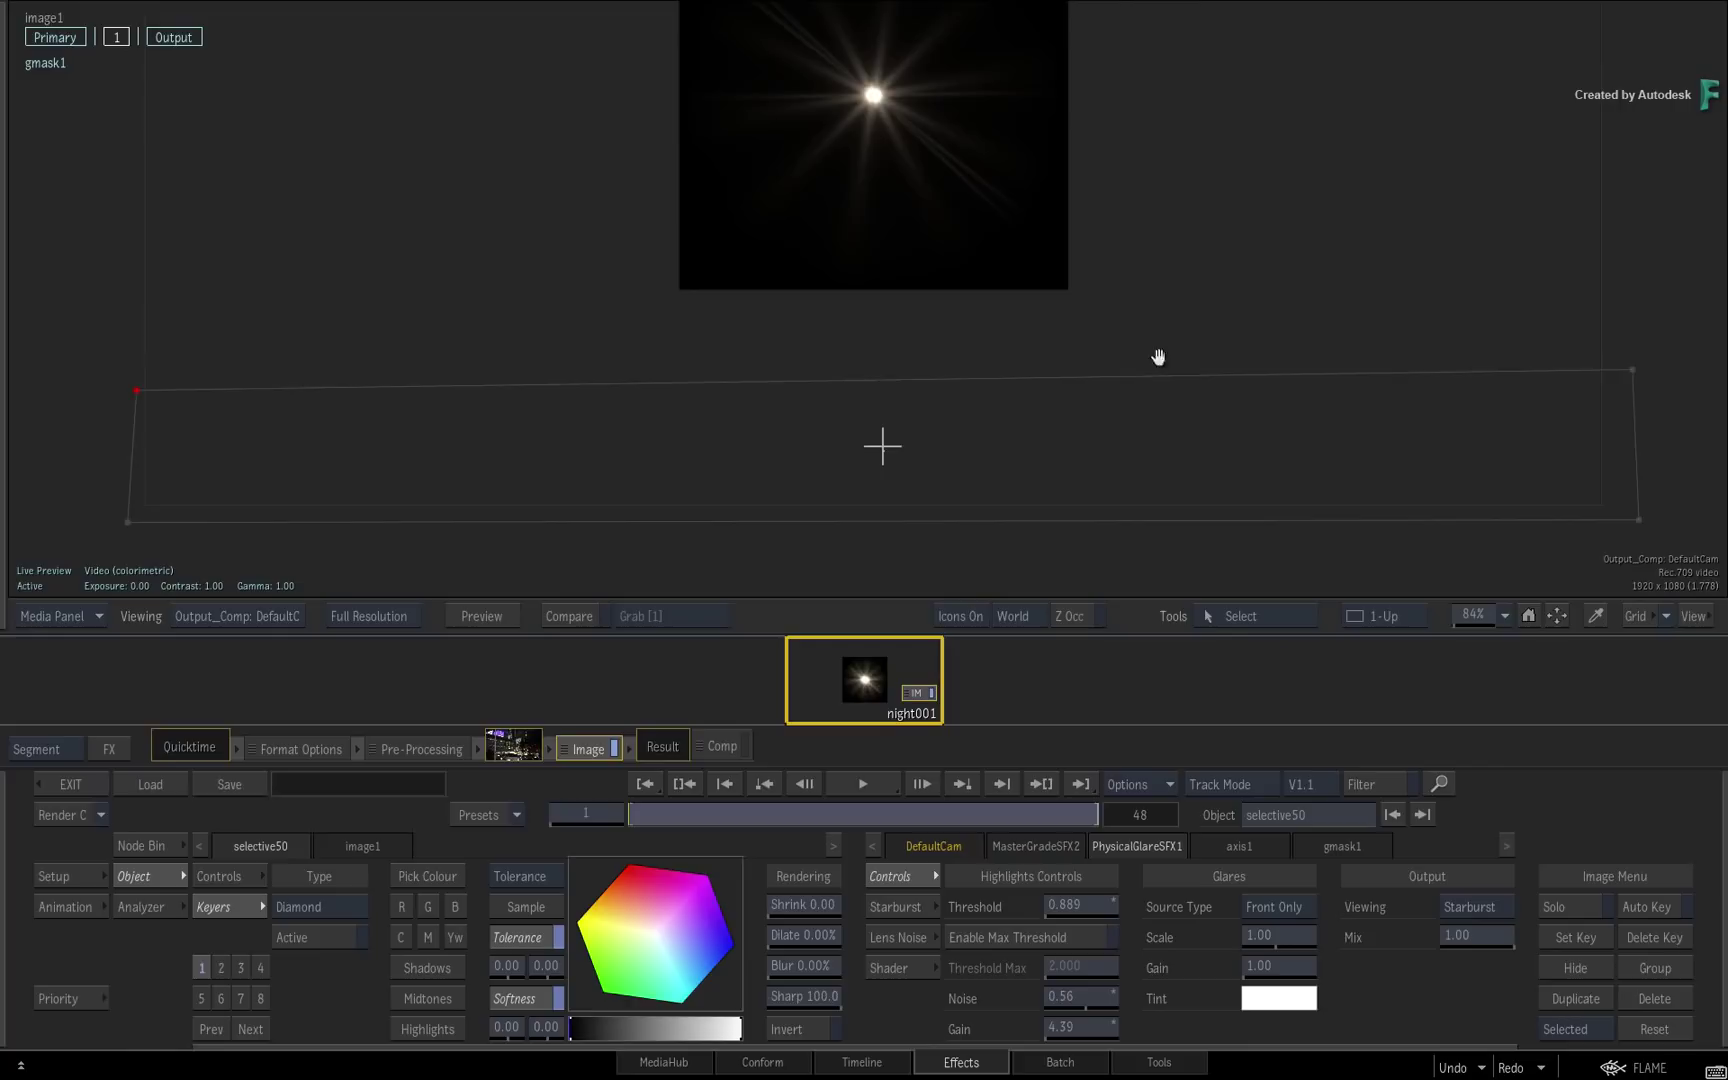
pyautogui.moveTo(1110, 371)
pyautogui.mouseDown()
pyautogui.moveTo(1138, 363)
pyautogui.moveTo(1122, 370)
pyautogui.mouseUp()
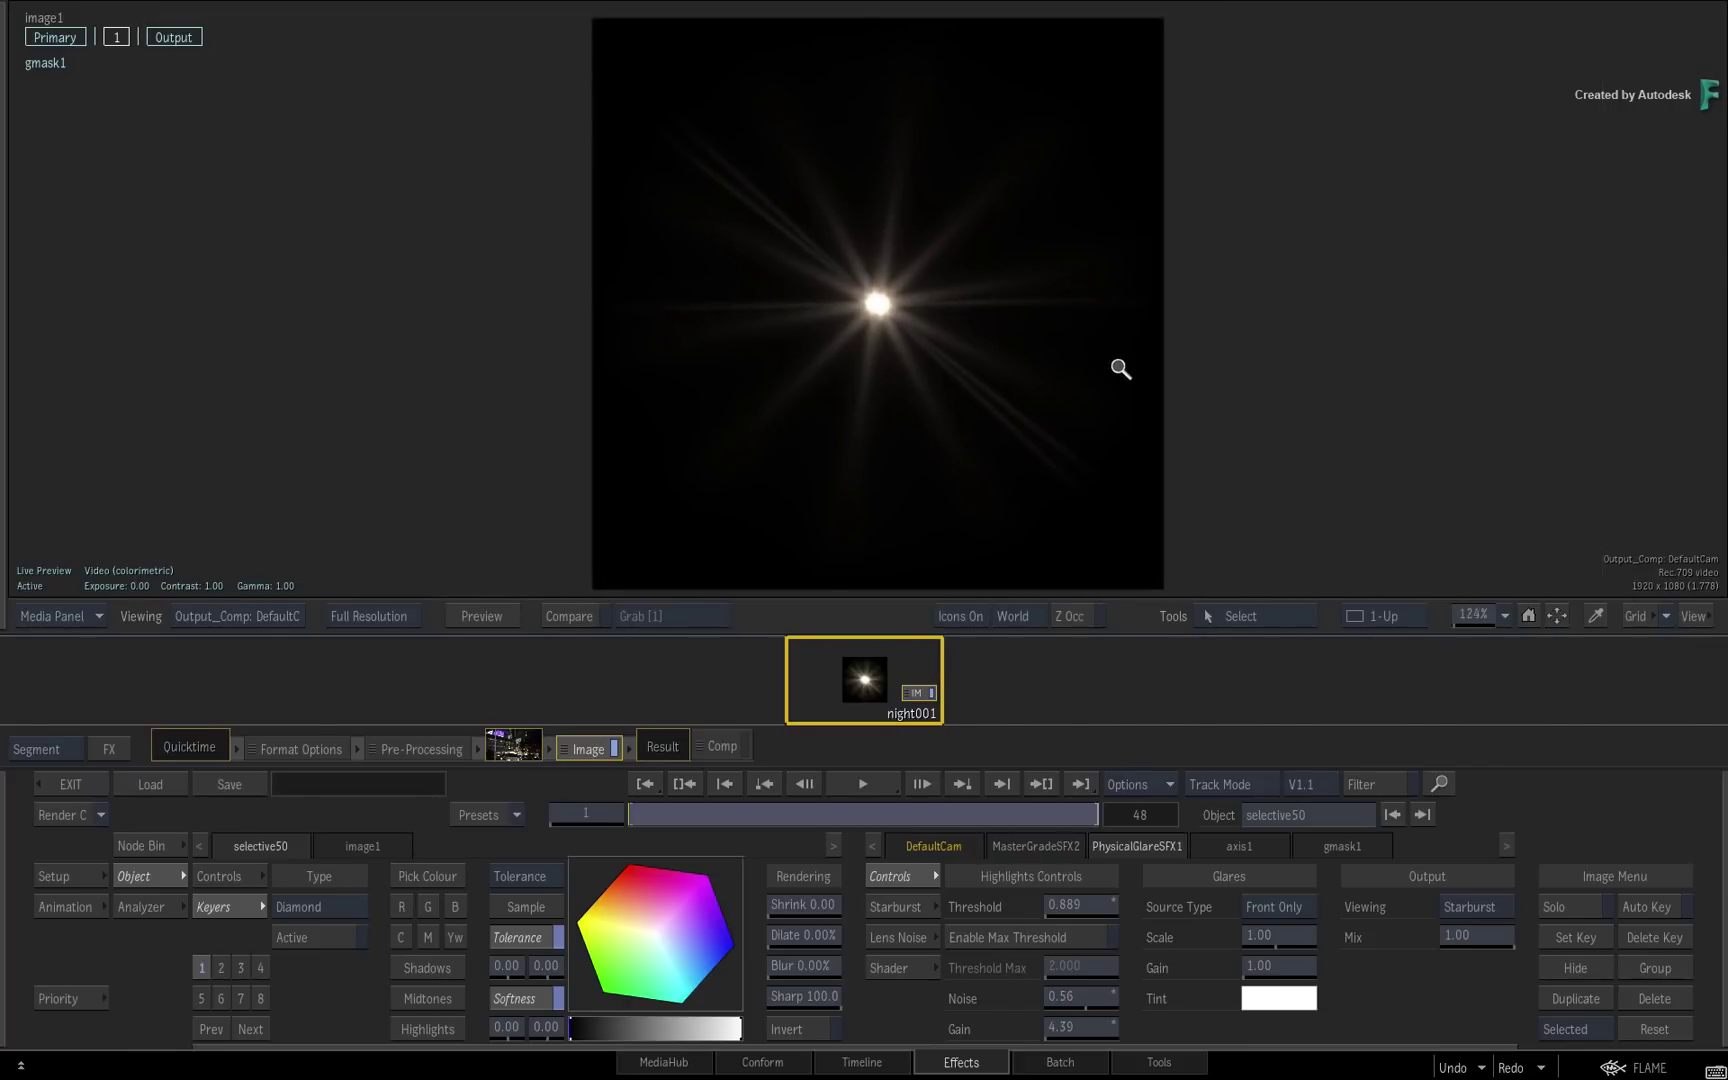
pyautogui.click(888, 908)
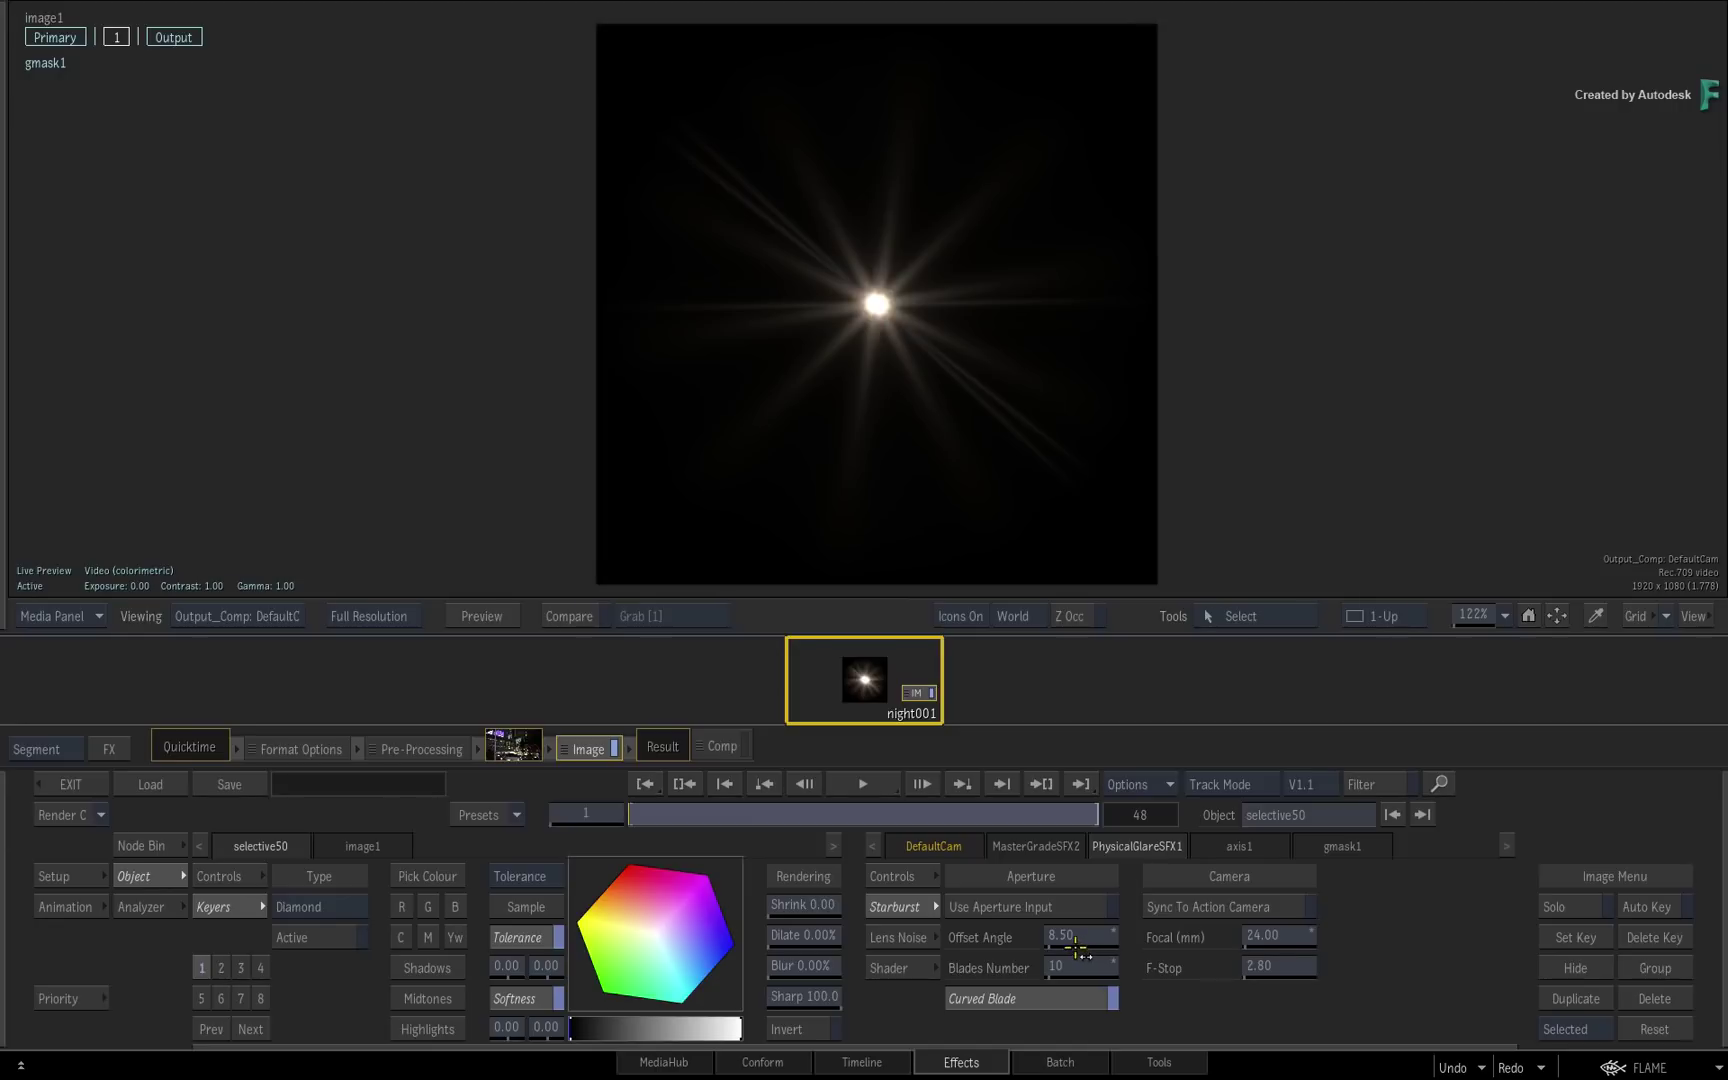
# Step: Add lens dirt to the glare with a dirt density of 0.019
pyautogui.click(937, 937)
pyautogui.click(1079, 965)
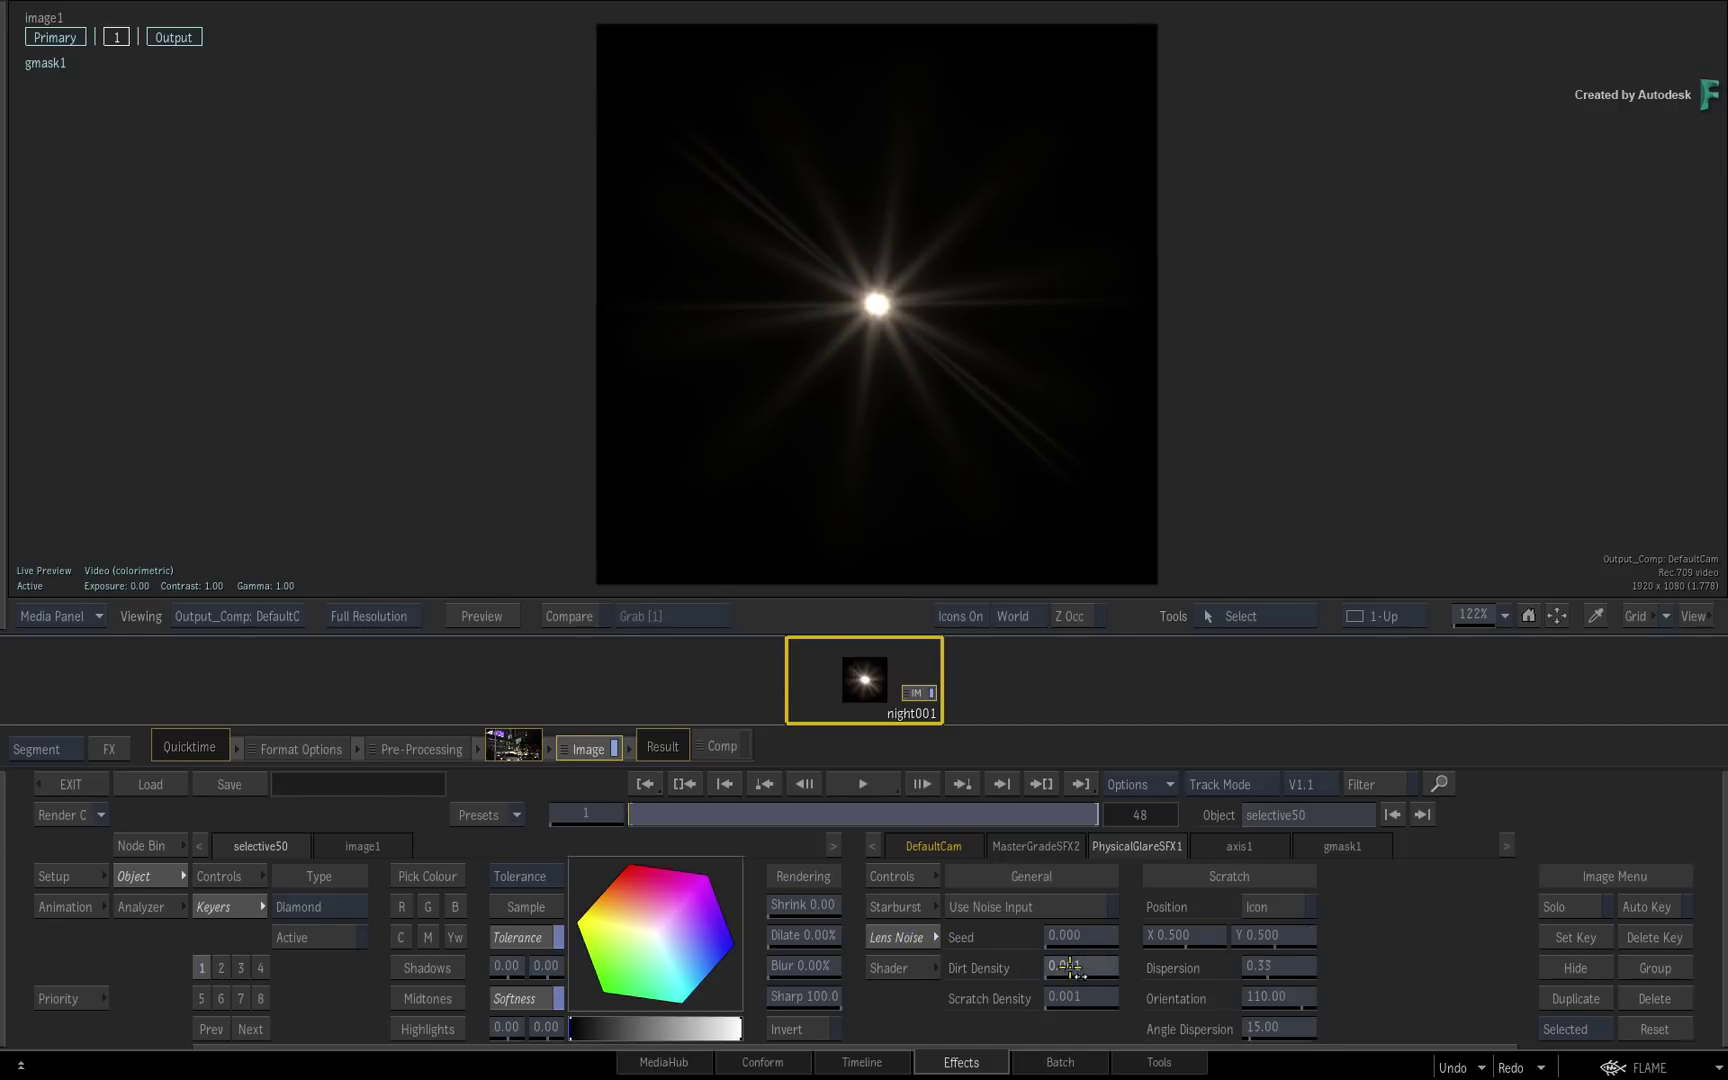
pyautogui.moveTo(1079, 965); pyautogui.dragTo(1093, 990)
# Step: Set scratch density 0.012, dispersion 0.58, orientation 119 and angle dispersion 37, keeping generated noise
pyautogui.moveTo(1280, 966)
pyautogui.mouseDown()
pyautogui.moveTo(1295, 963)
pyautogui.moveTo(1309, 1027)
pyautogui.moveTo(1322, 1018)
pyautogui.mouseUp()
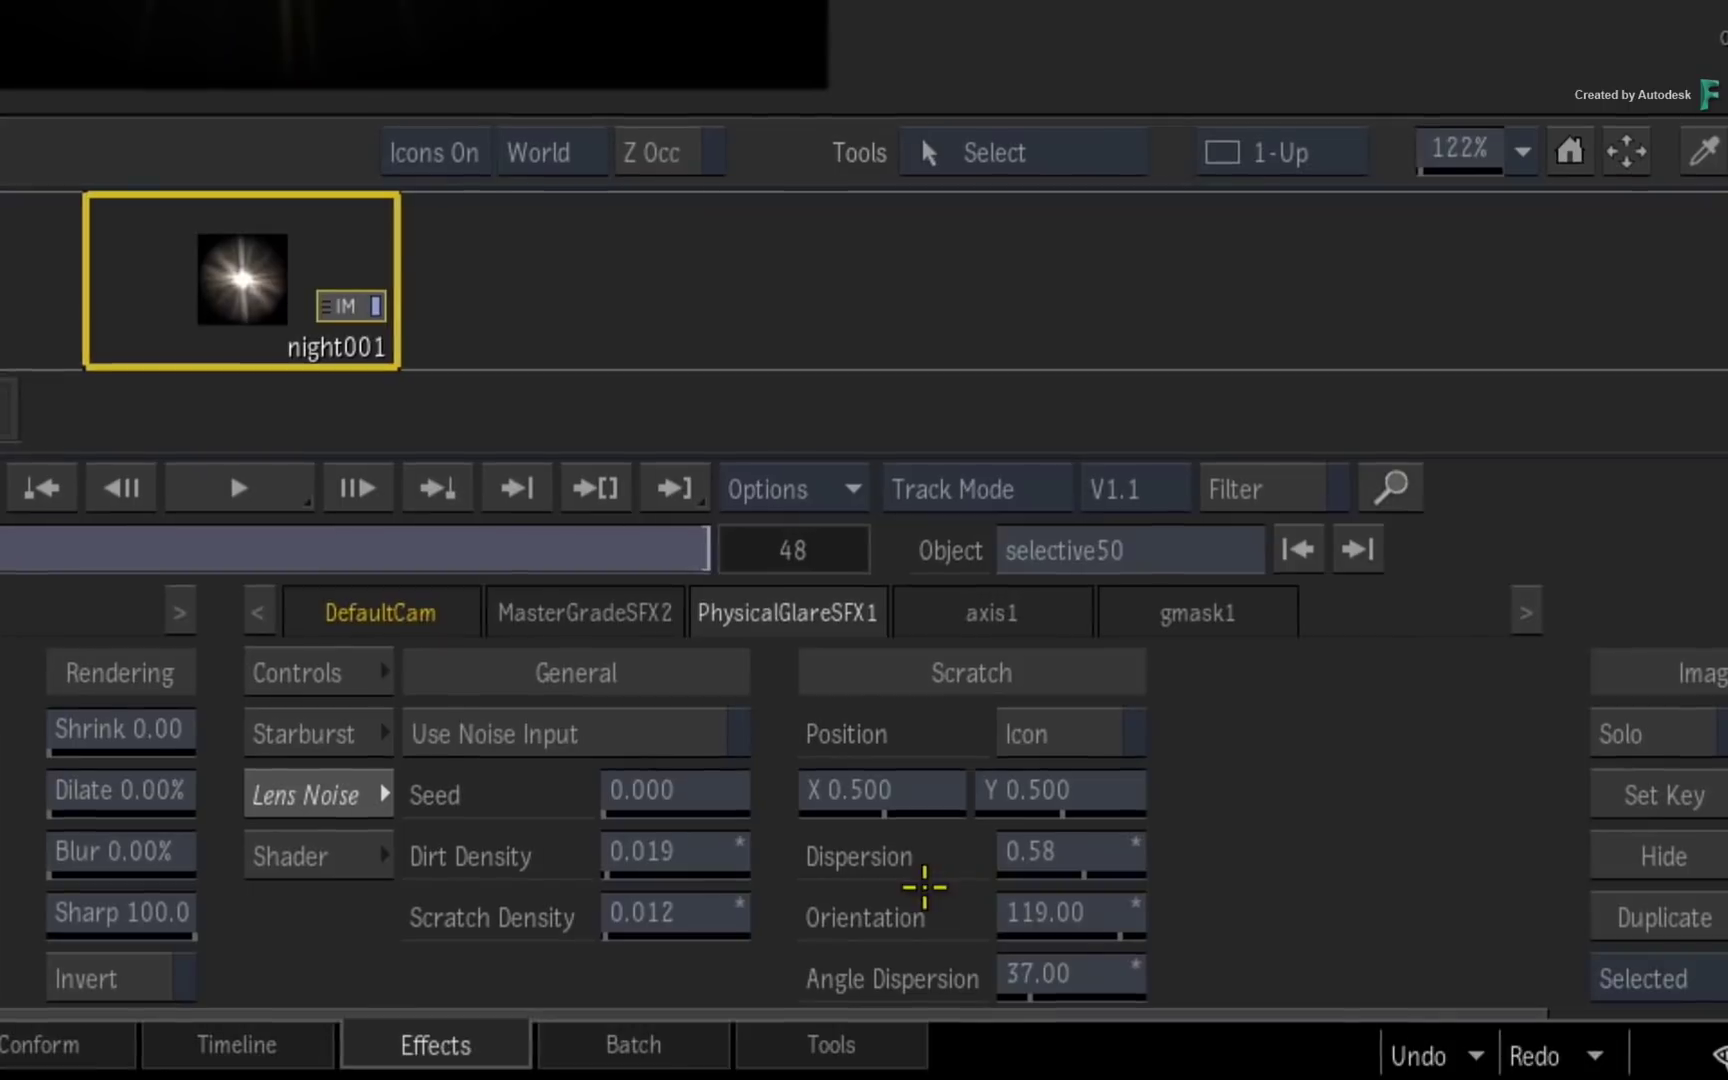
pyautogui.click(656, 722)
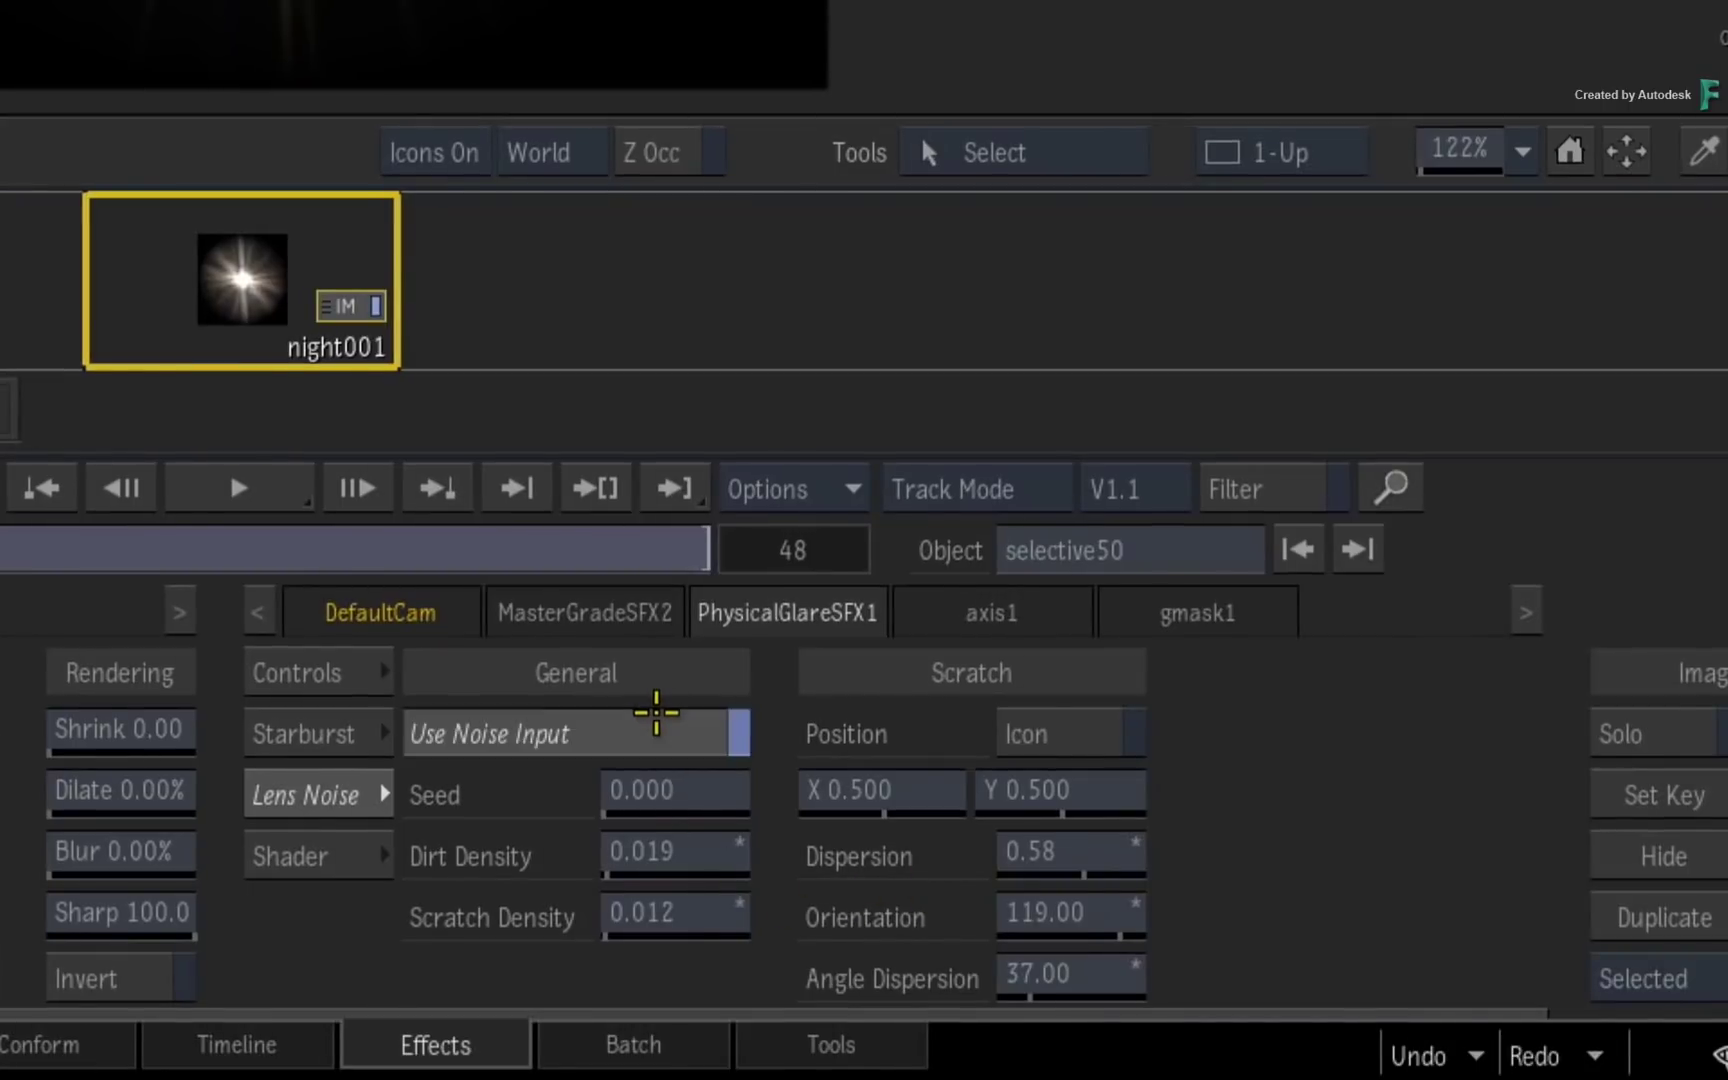
pyautogui.click(624, 726)
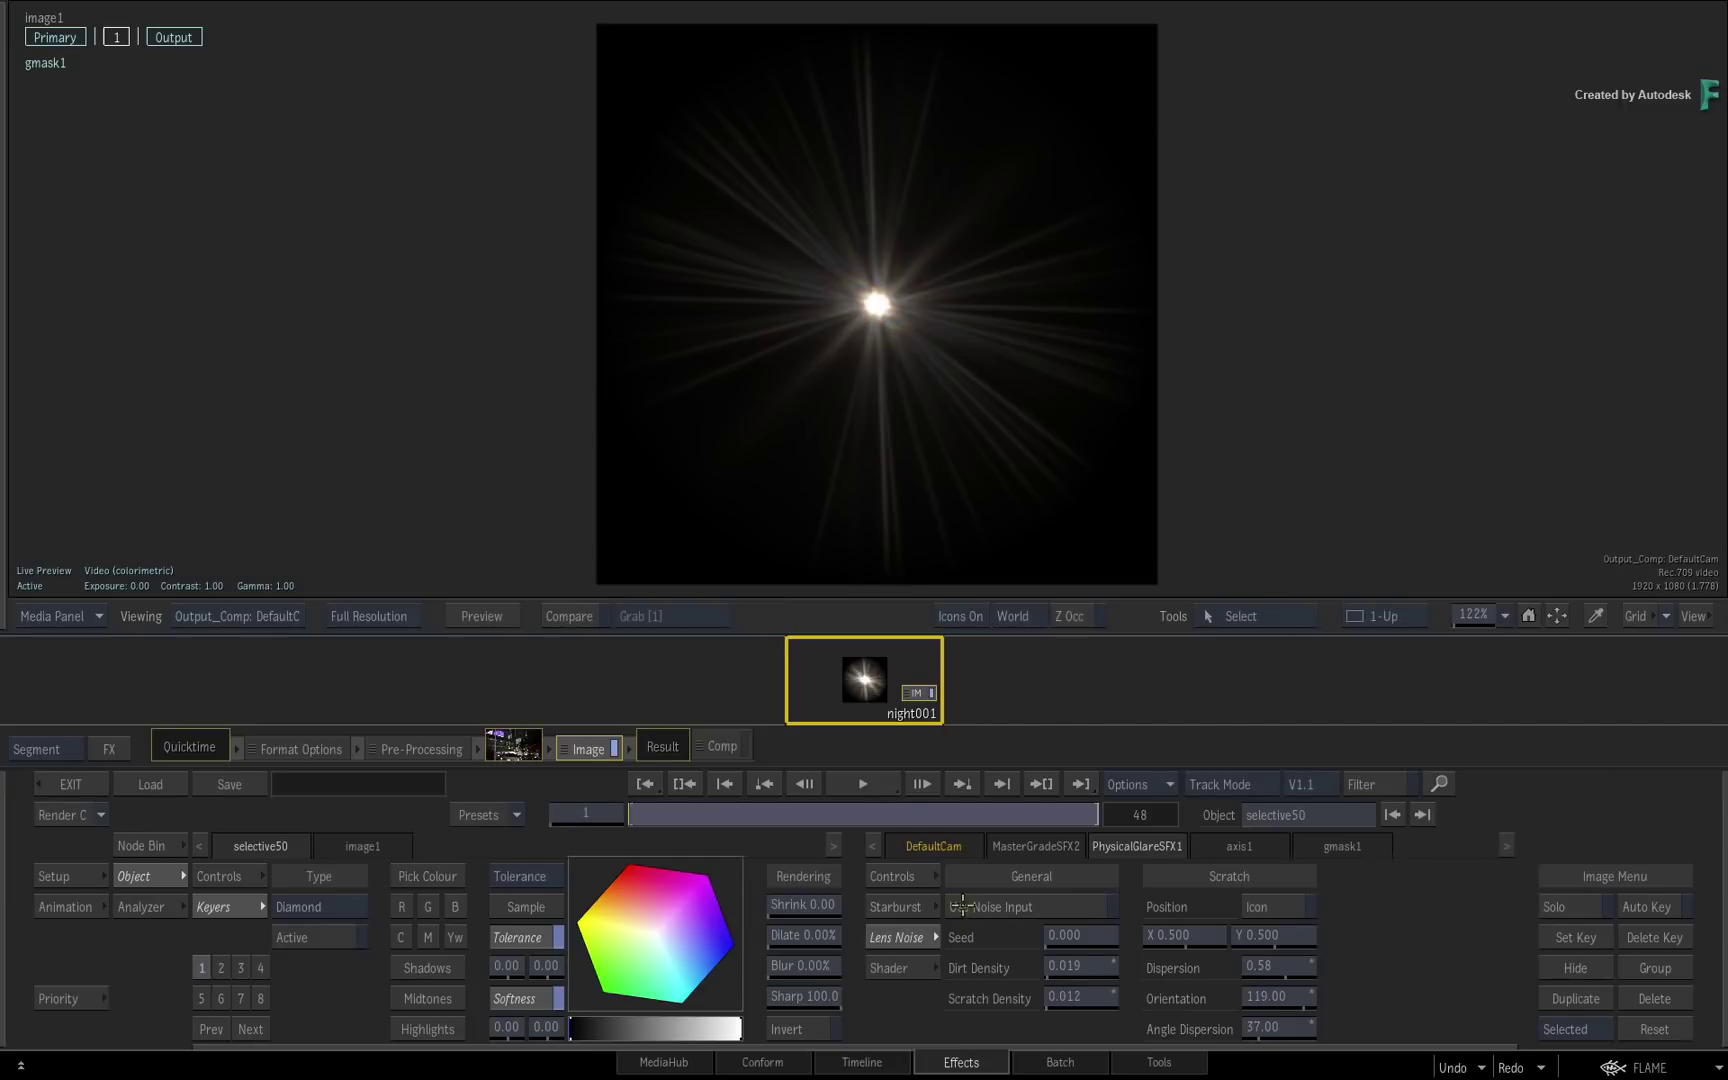
# Step: Preview the Aperture and Starburst passes, then show the Glares pass fitted to the full frame
pyautogui.click(922, 874)
pyautogui.click(1498, 907)
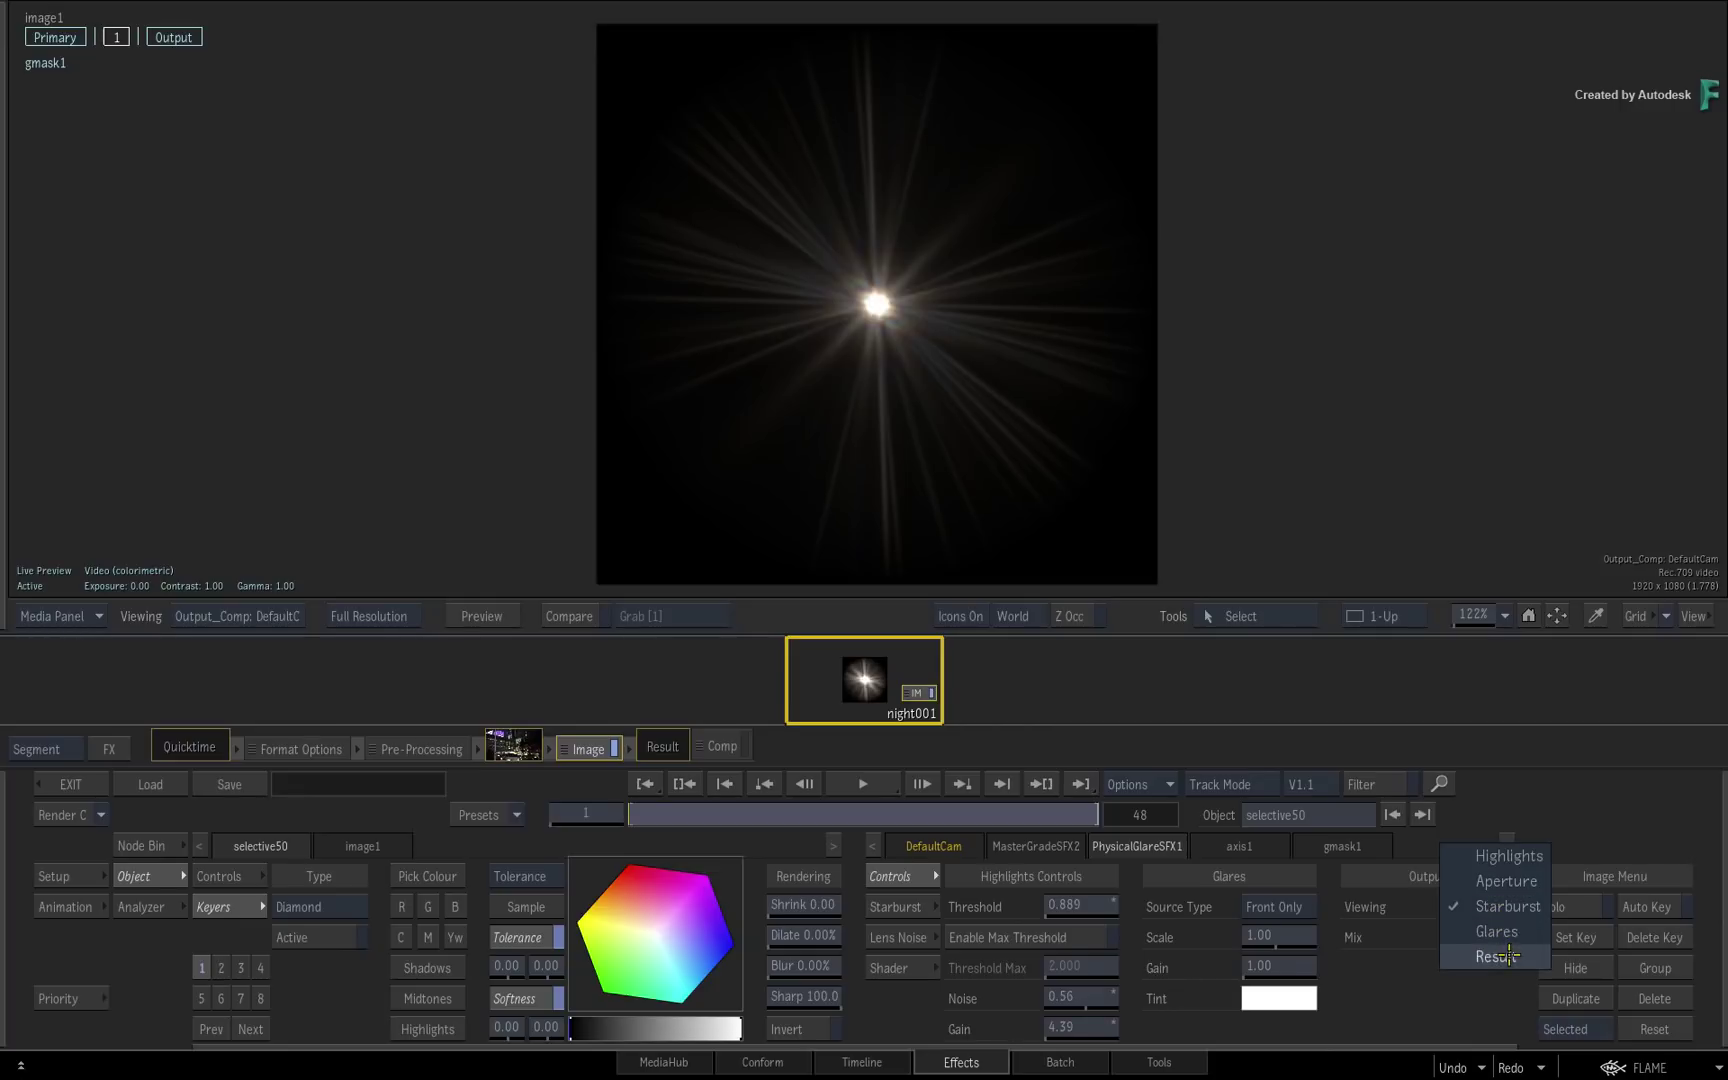
pyautogui.click(1503, 881)
pyautogui.click(1495, 908)
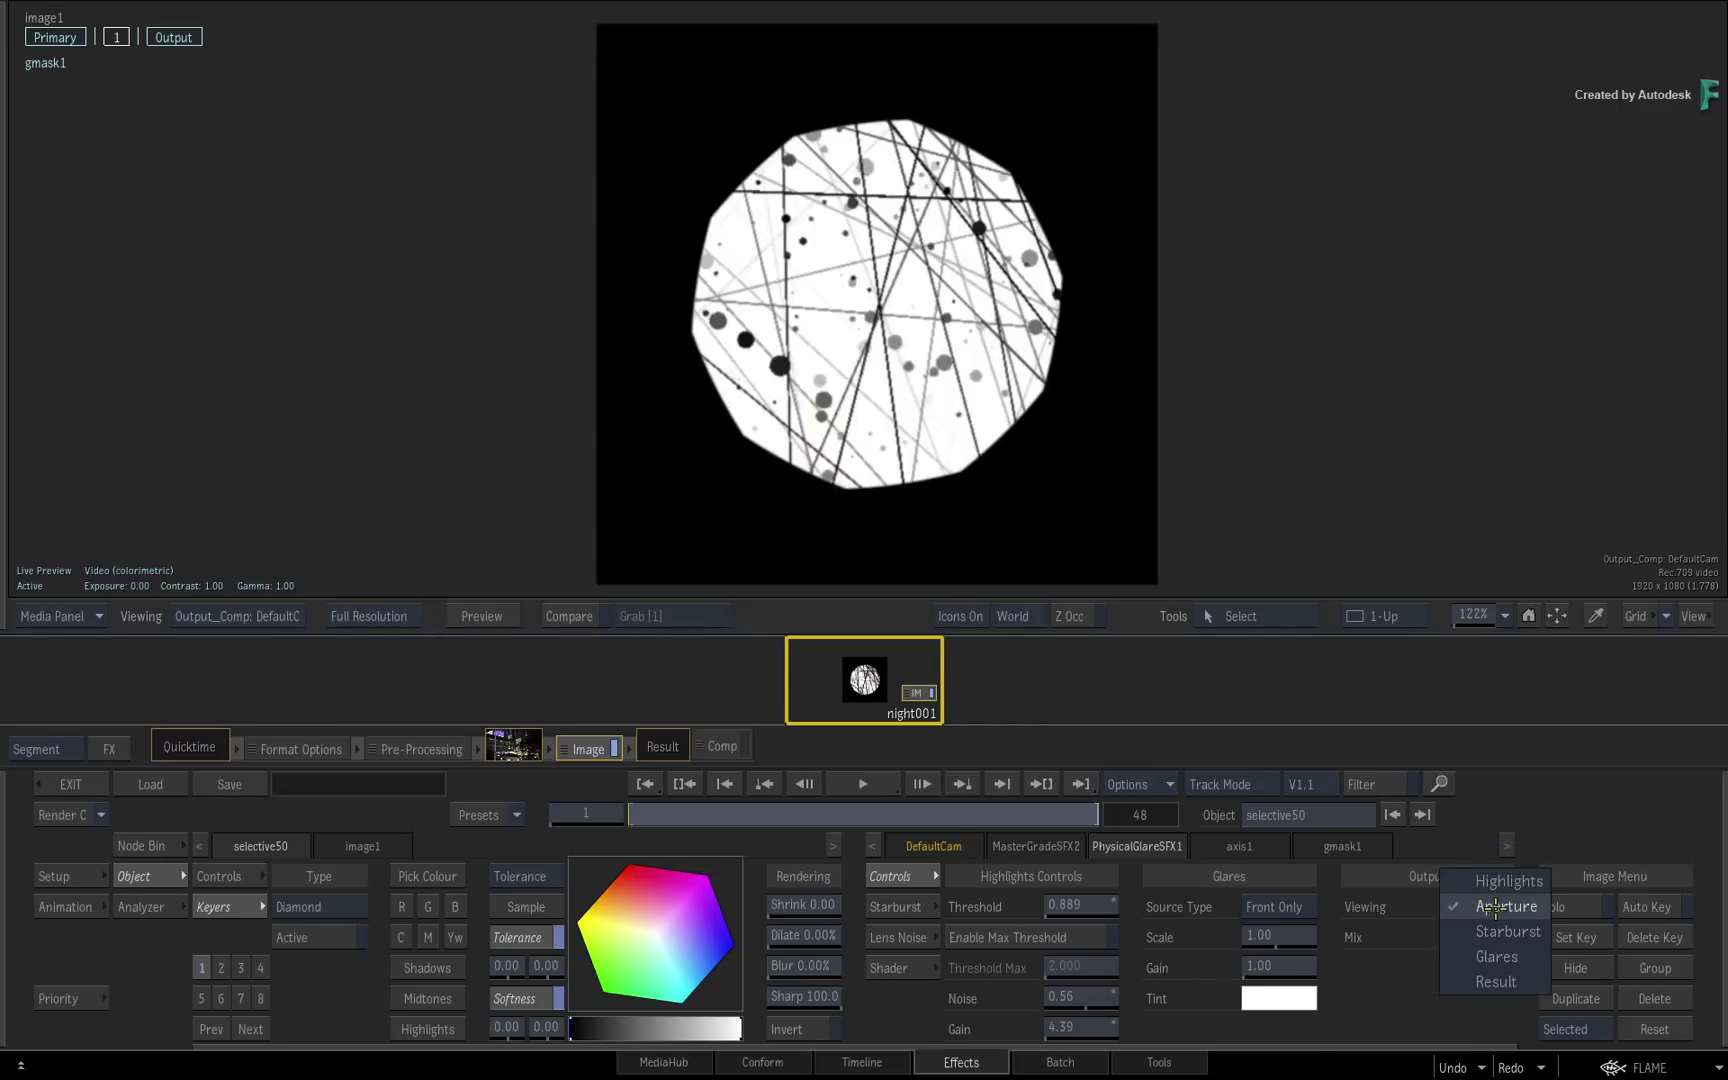
pyautogui.click(1497, 931)
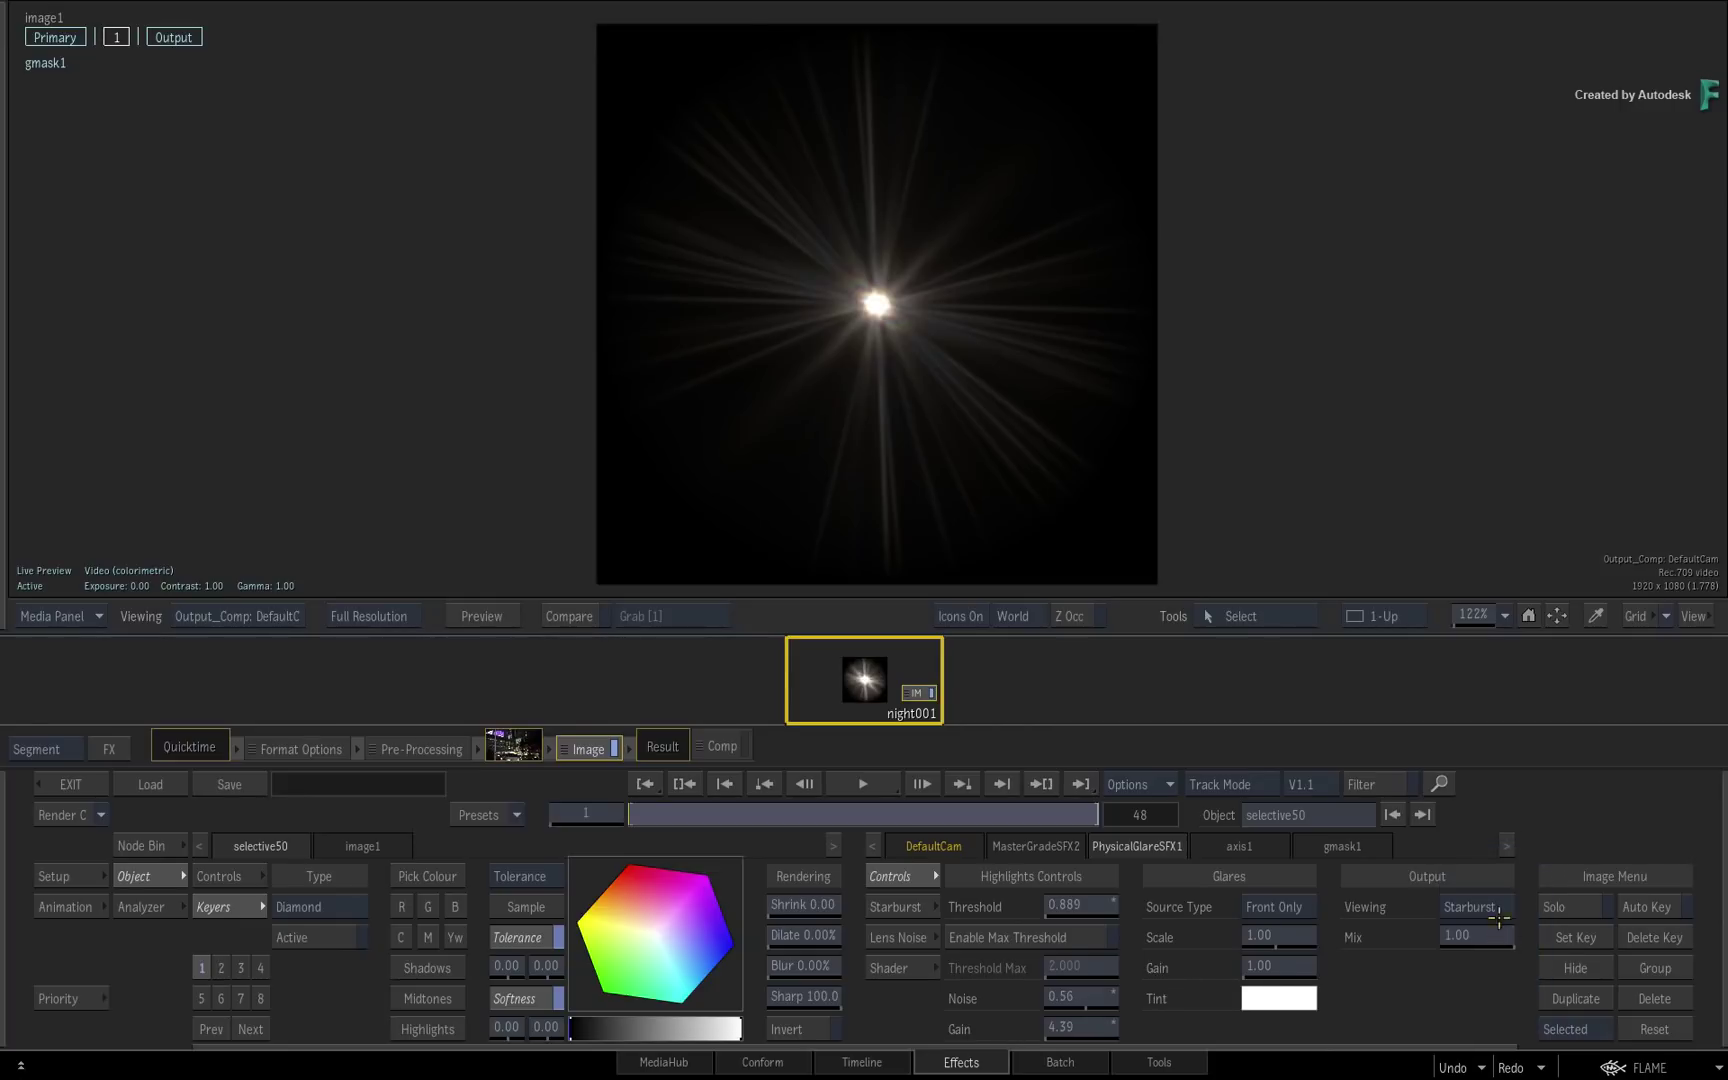
pyautogui.click(1498, 915)
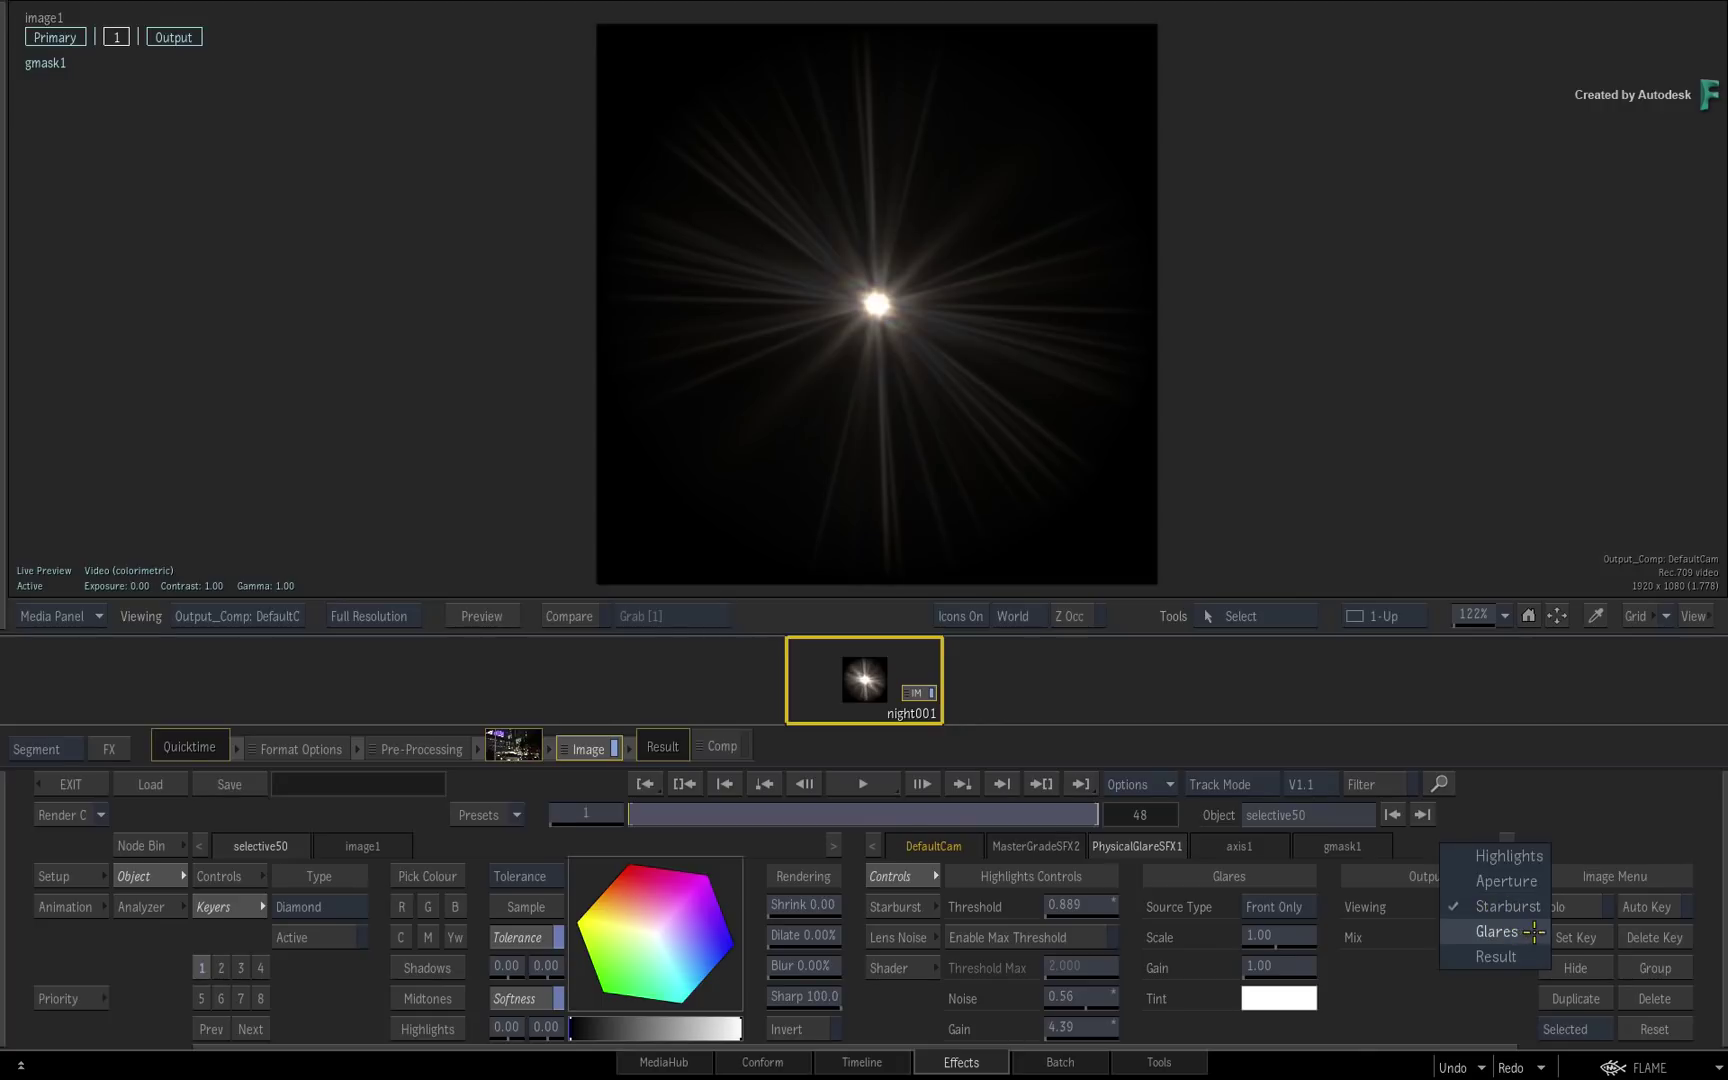
pyautogui.click(1530, 931)
pyautogui.click(1560, 618)
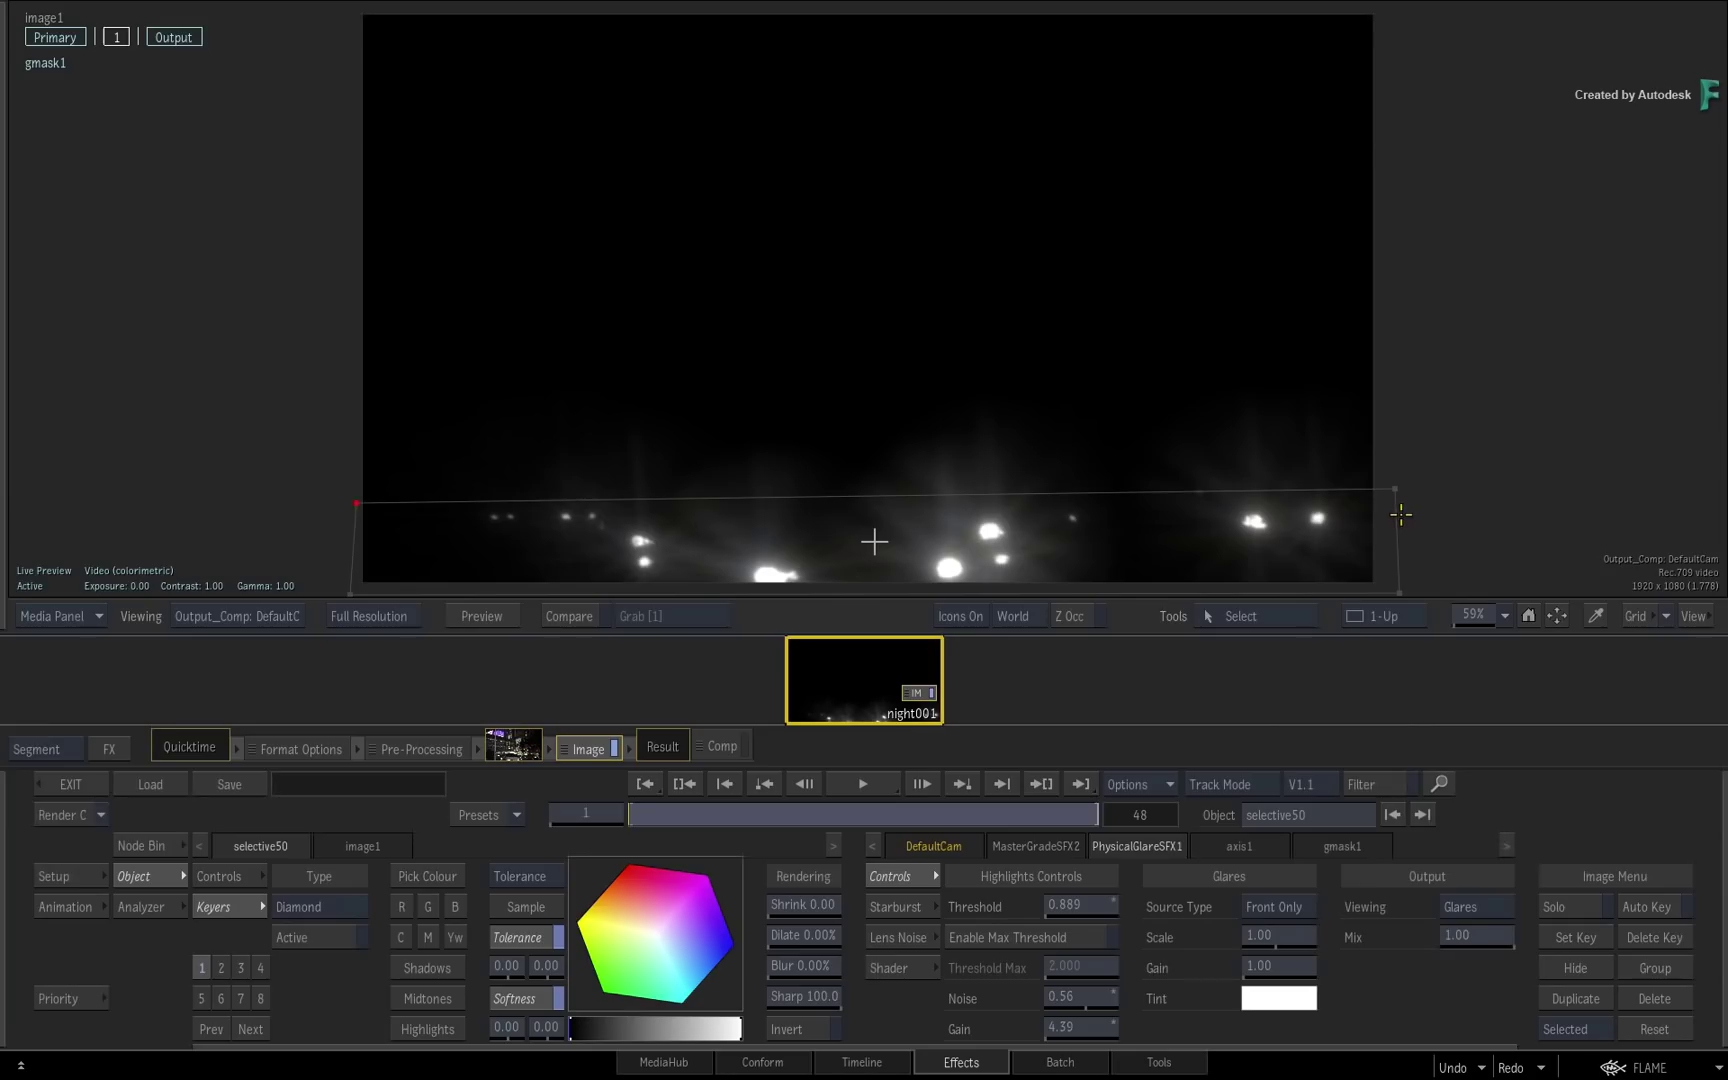
# Step: Switch the preview back to Result and enlarge the headlight glares to scale 1.26 with gain 1.80
pyautogui.click(1447, 897)
pyautogui.click(1458, 932)
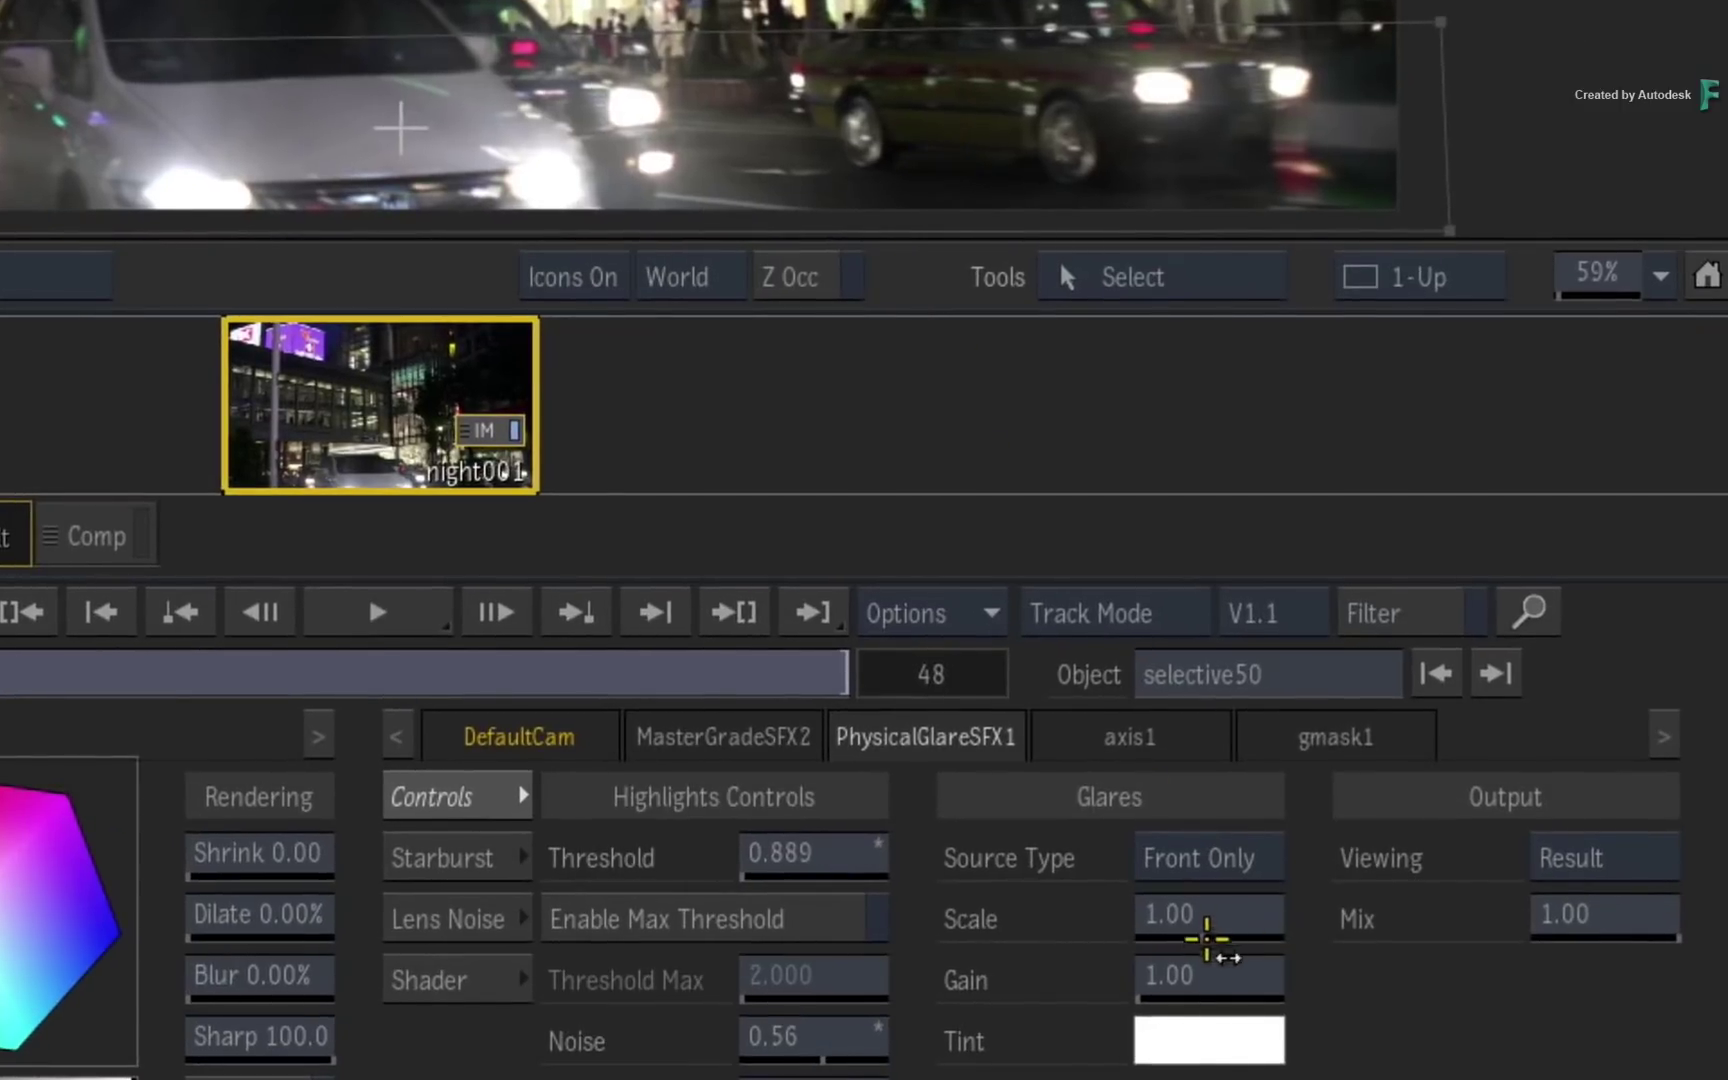
pyautogui.moveTo(1240, 938); pyautogui.dragTo(1265, 972)
# Step: Tint the headlight glares pale green and scrub the clip from its first frame to review them
pyautogui.click(1211, 1030)
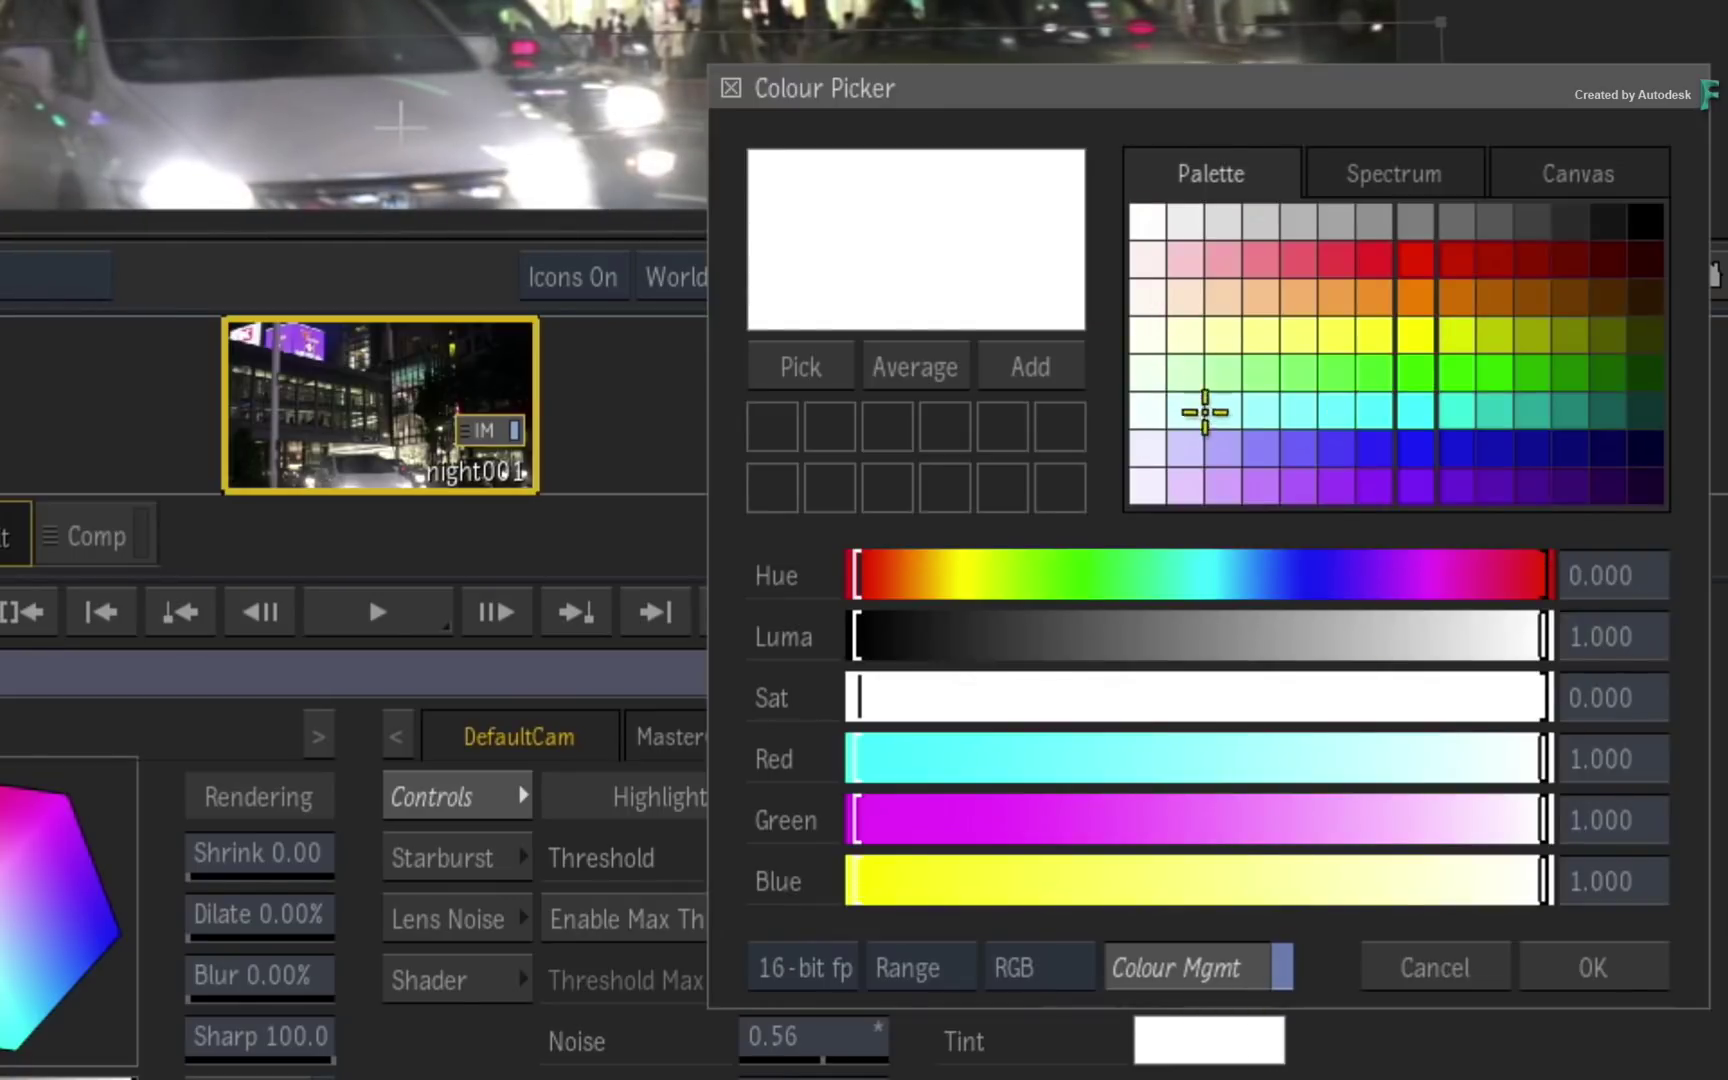
pyautogui.click(1188, 378)
pyautogui.click(1578, 966)
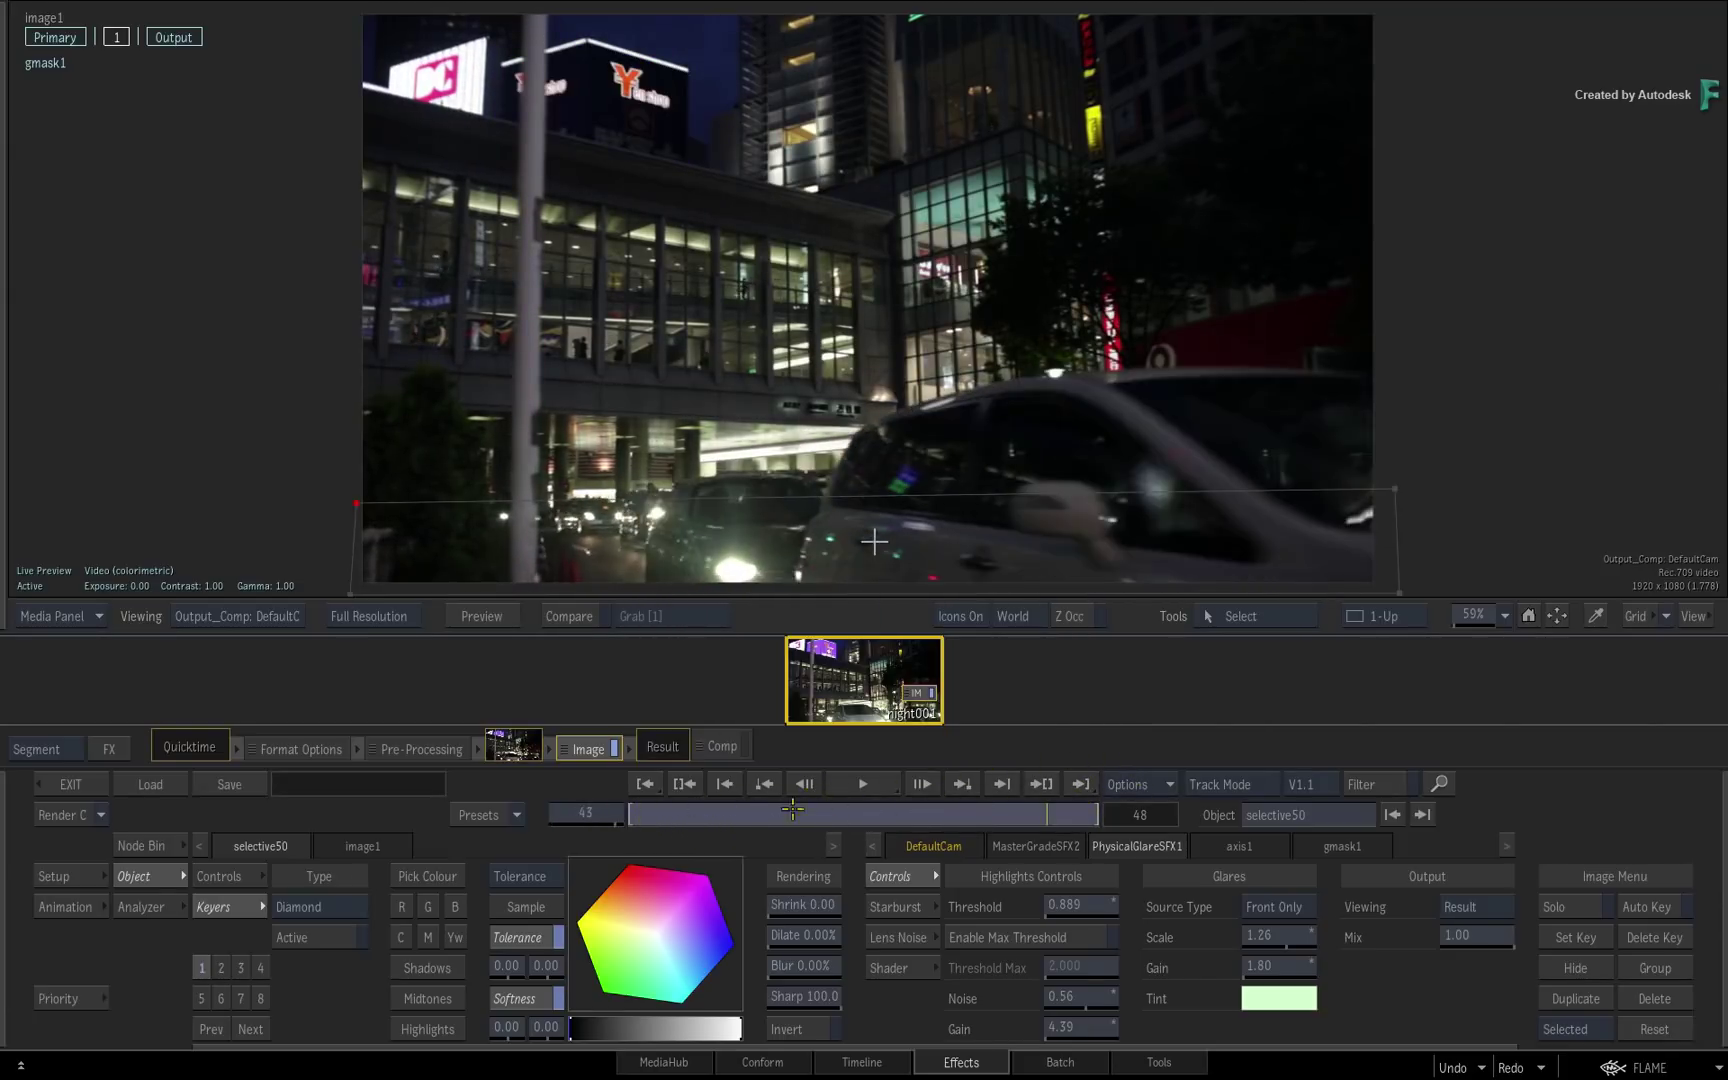
pyautogui.moveTo(645, 822); pyautogui.dragTo(571, 832)
pyautogui.moveTo(703, 816); pyautogui.dragTo(511, 860)
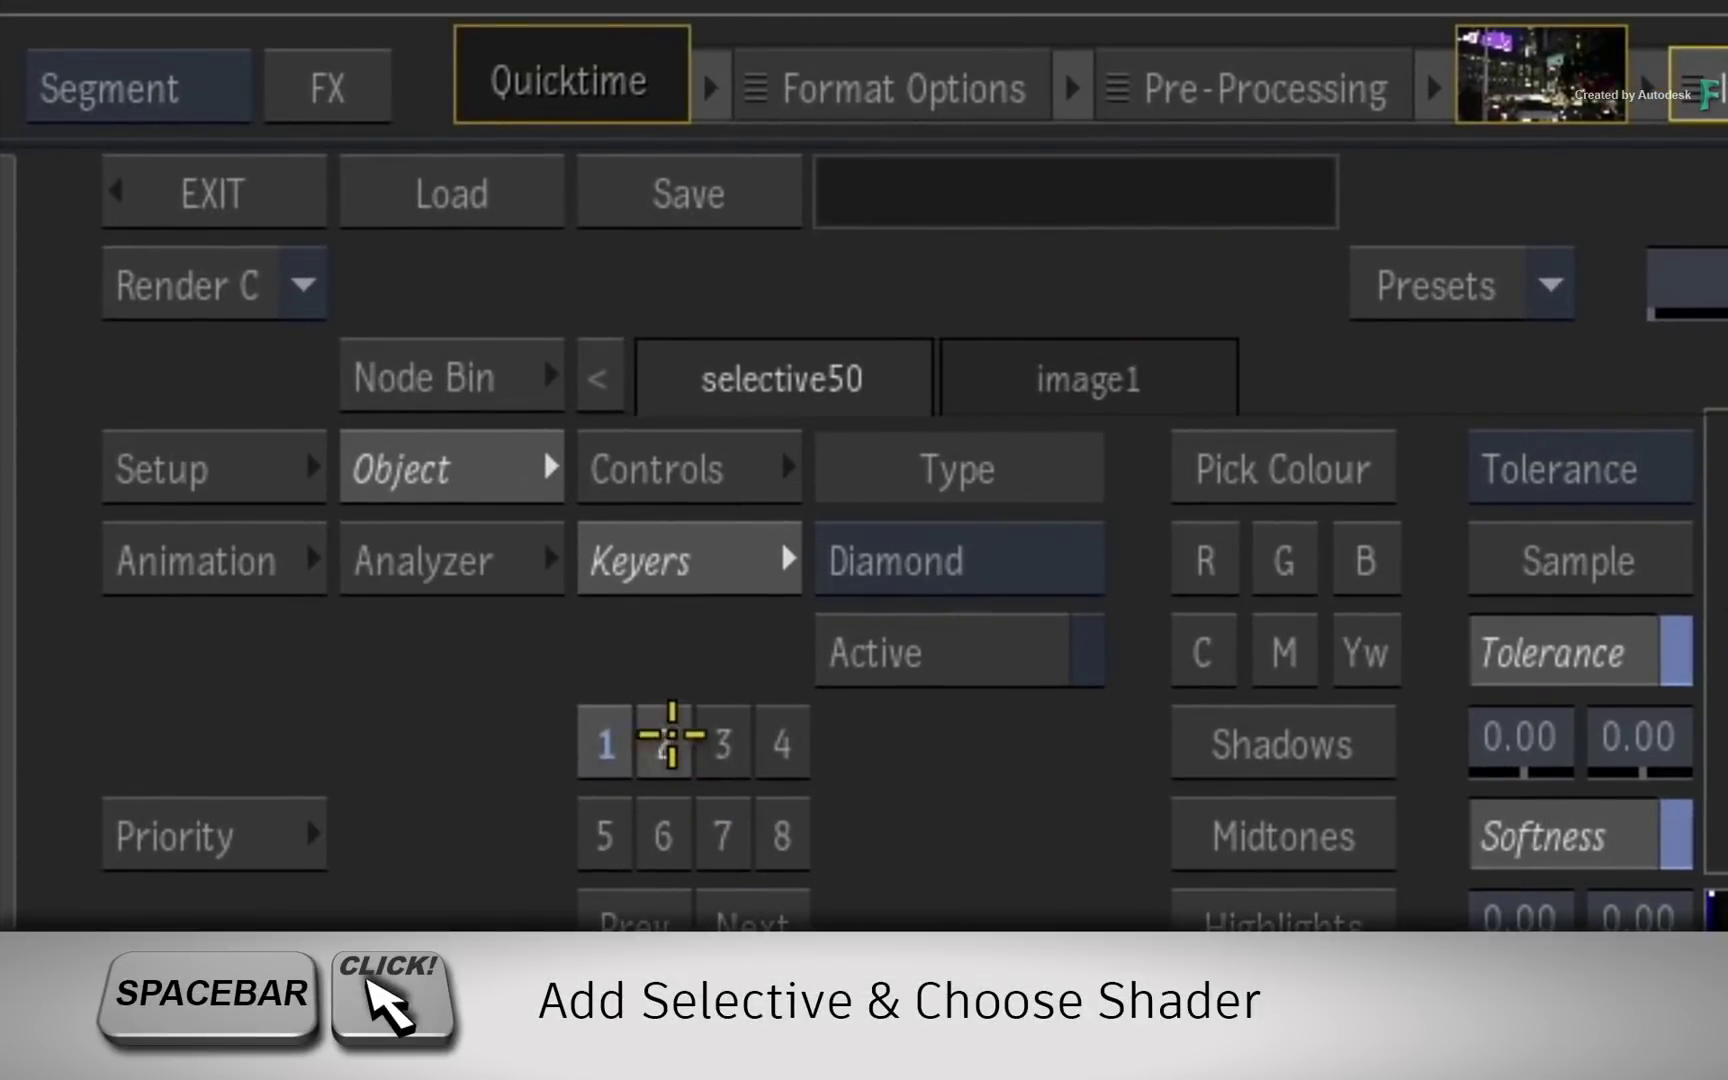
# Step: Add a second Physical Glare linked to an elliptical gmask around the streetlamp, then preview its highlights
pyautogui.click(668, 742)
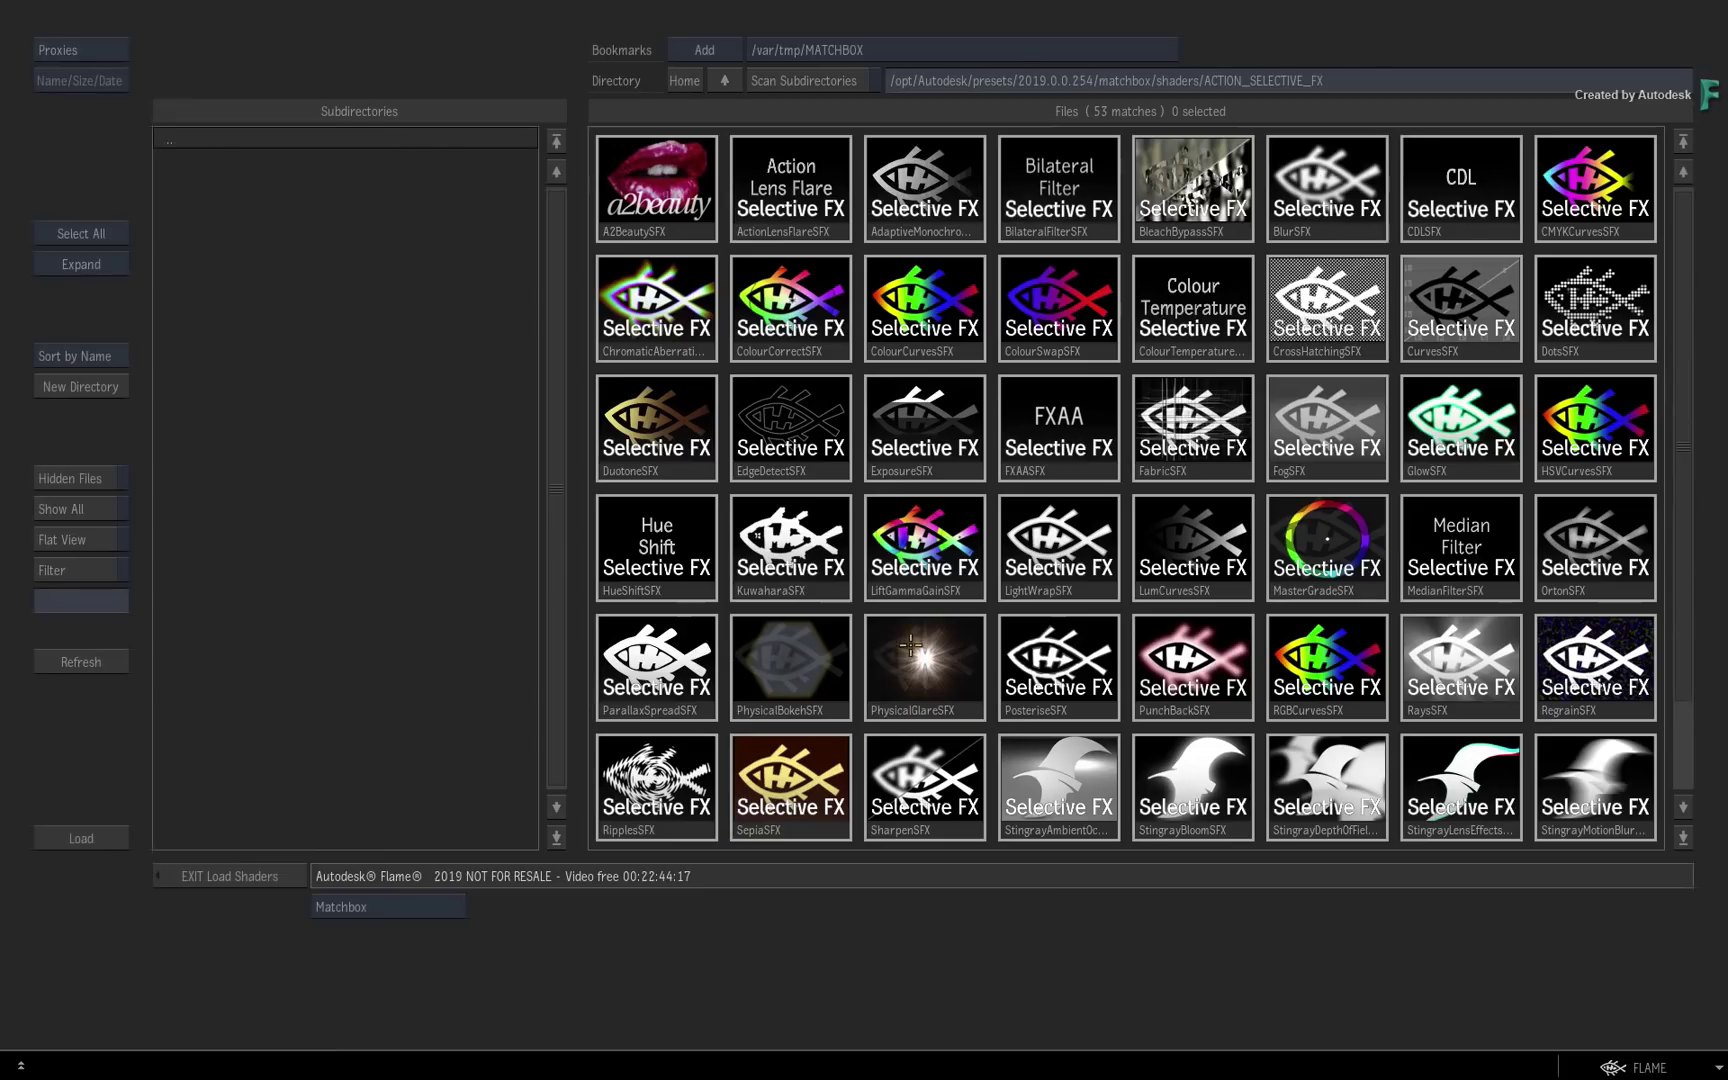
pyautogui.click(911, 645)
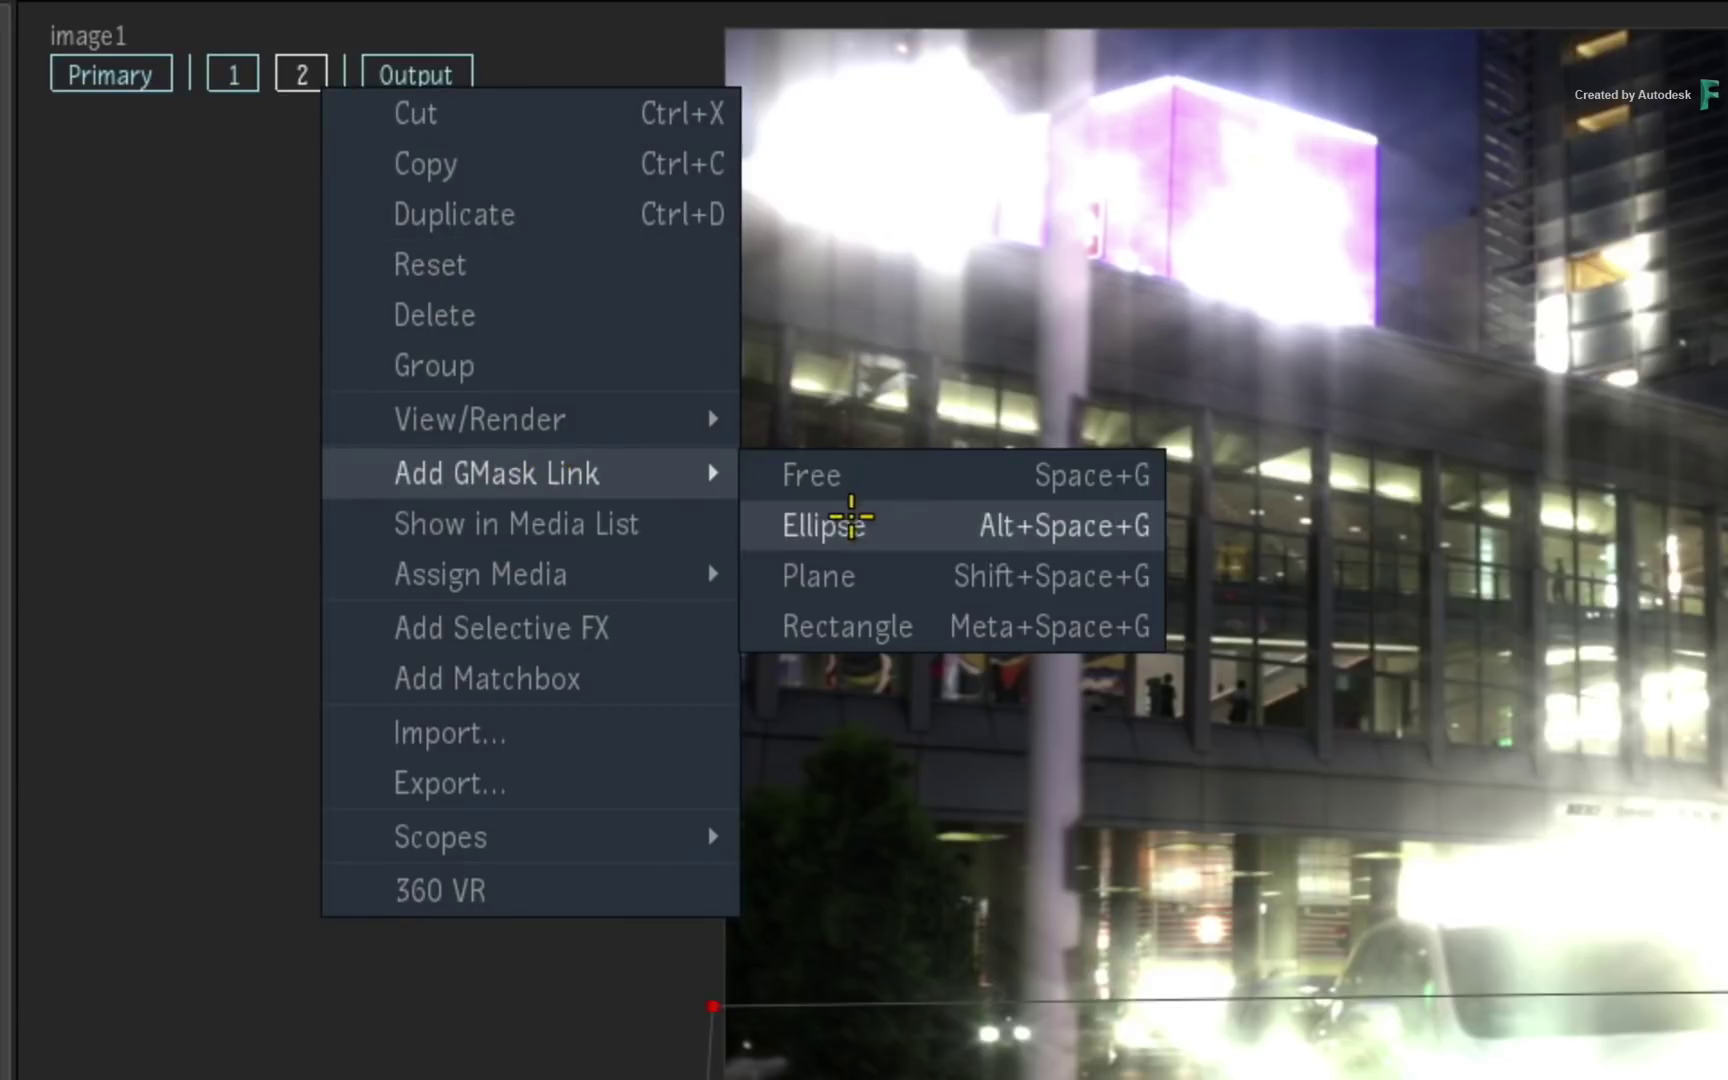
pyautogui.click(849, 522)
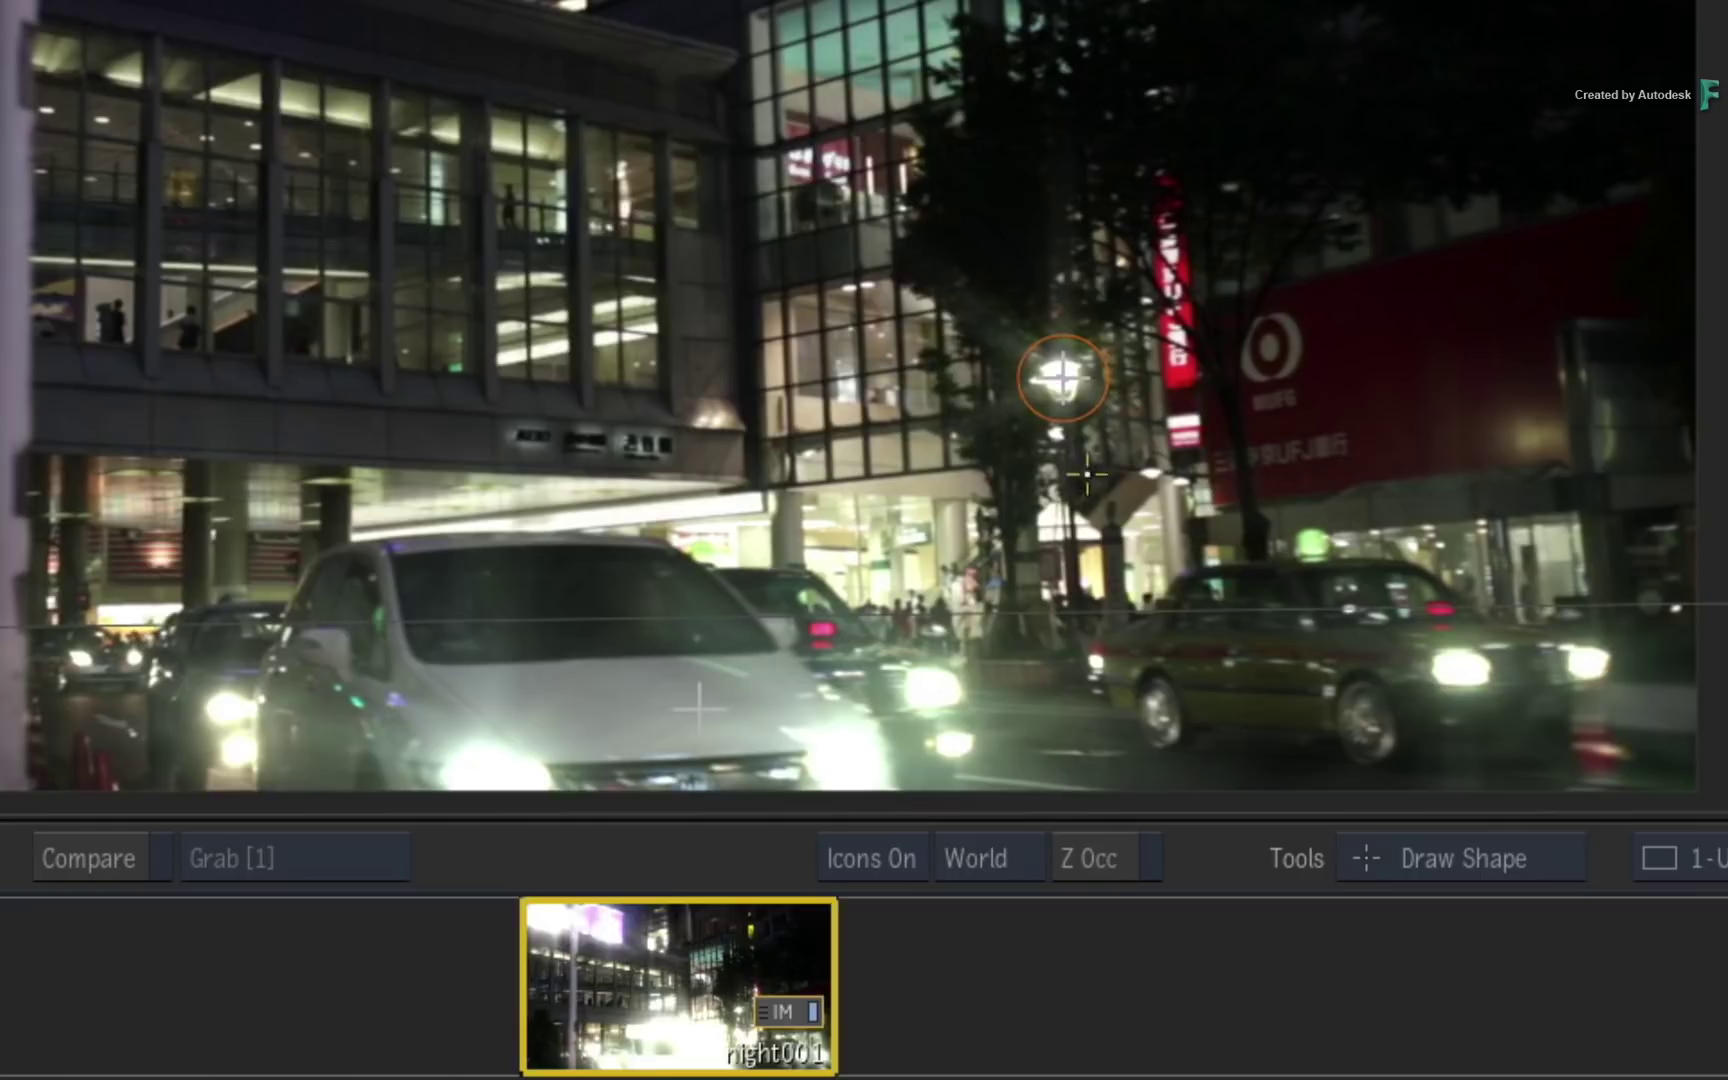
pyautogui.press('Escape')
pyautogui.click(1438, 906)
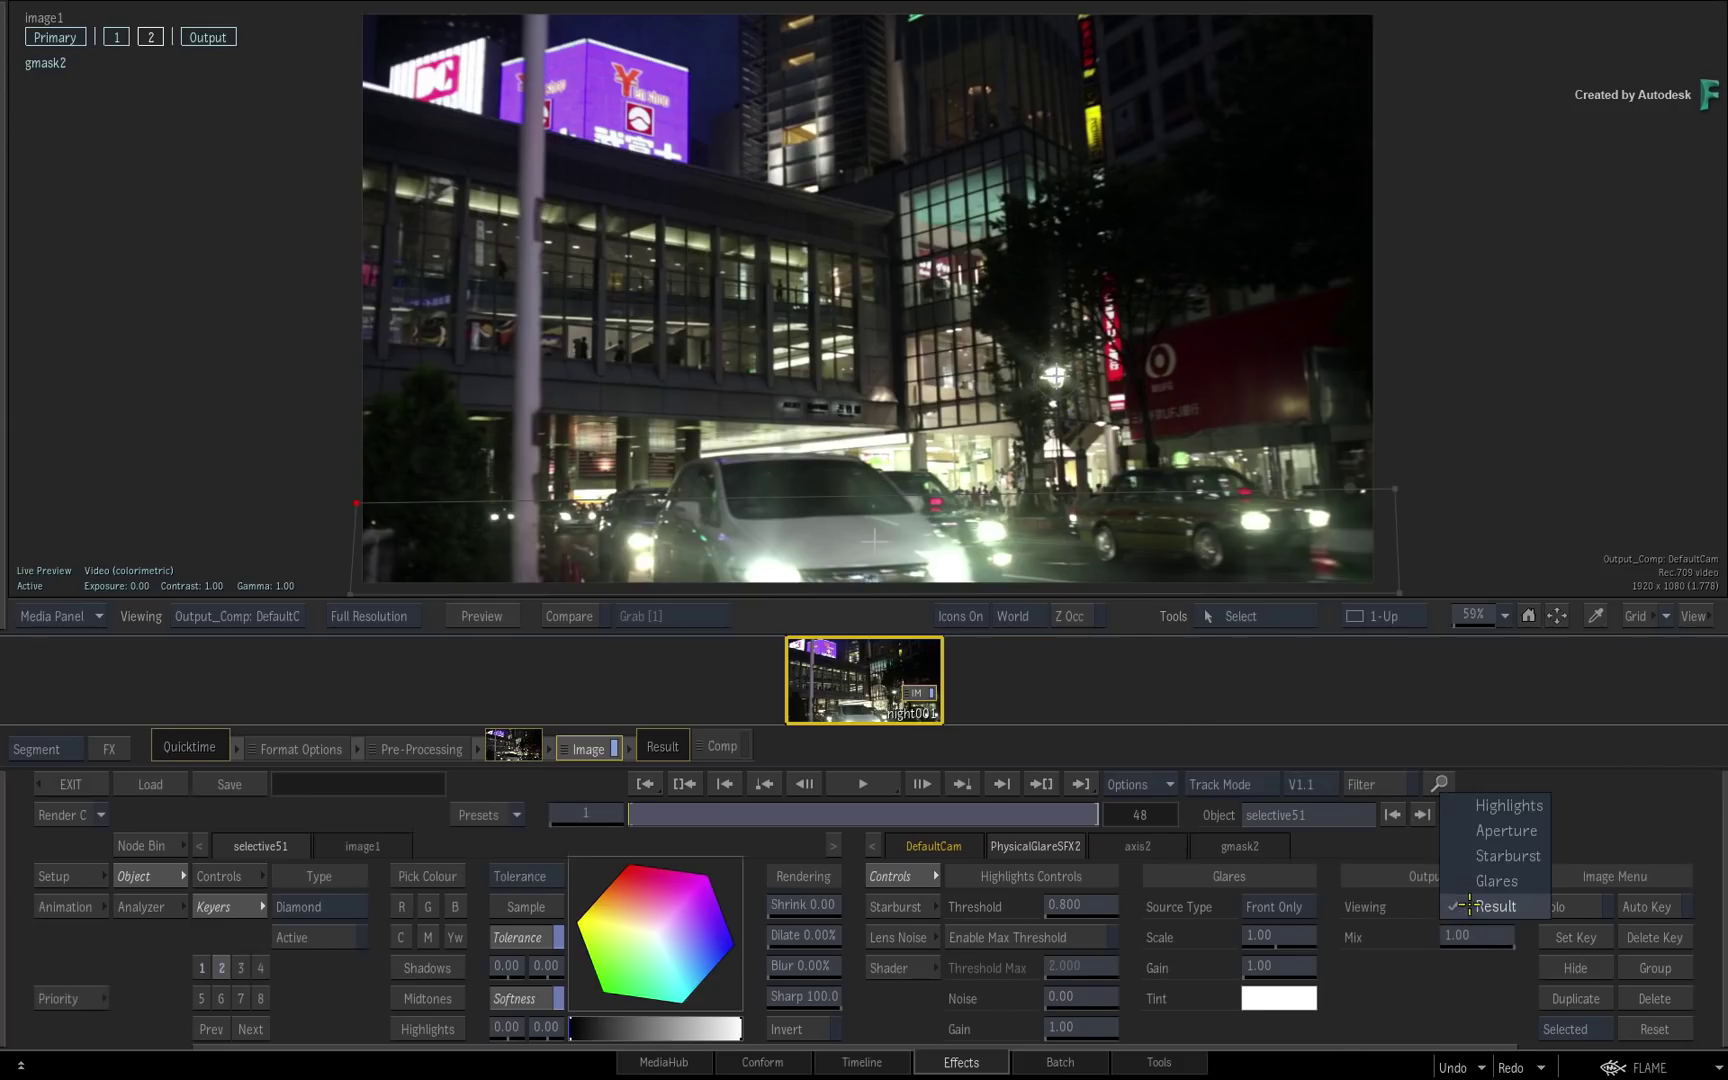
# Step: Step through the Highlights, Aperture and Glares previews of the streetlamp glare, ending on Result
pyautogui.click(1480, 803)
pyautogui.click(1487, 906)
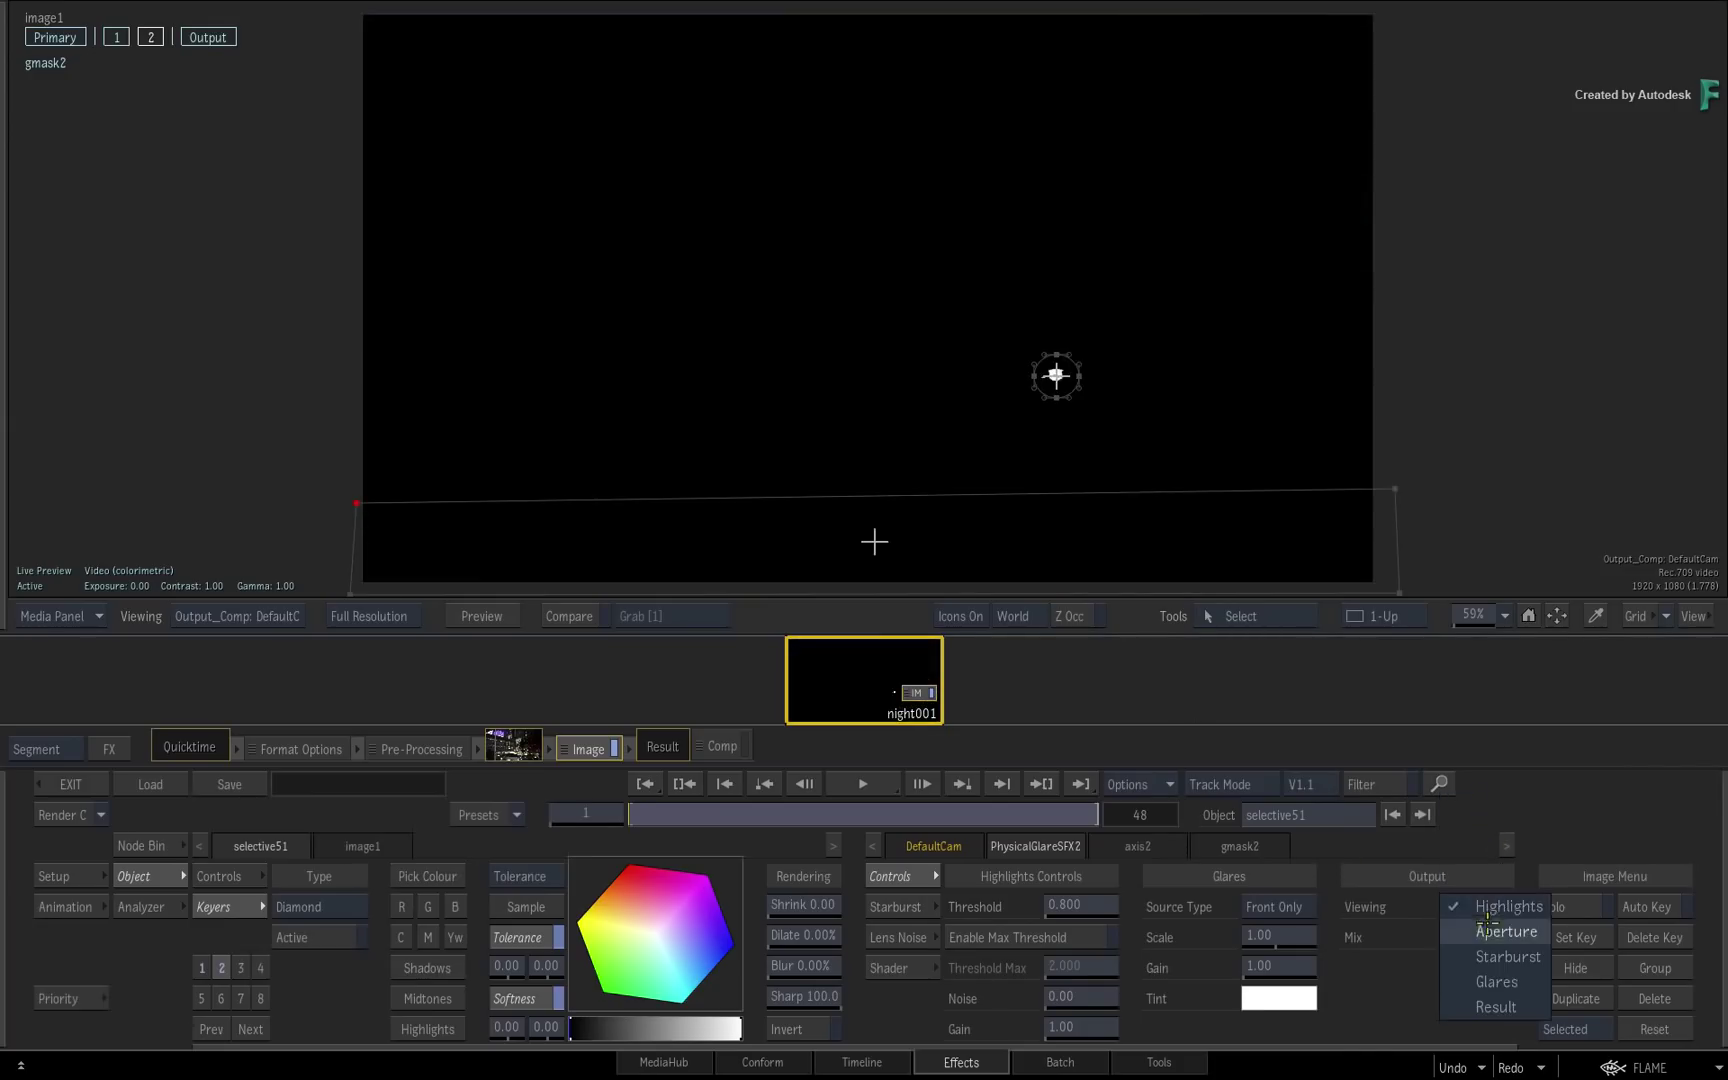
pyautogui.click(1487, 906)
pyautogui.click(1487, 906)
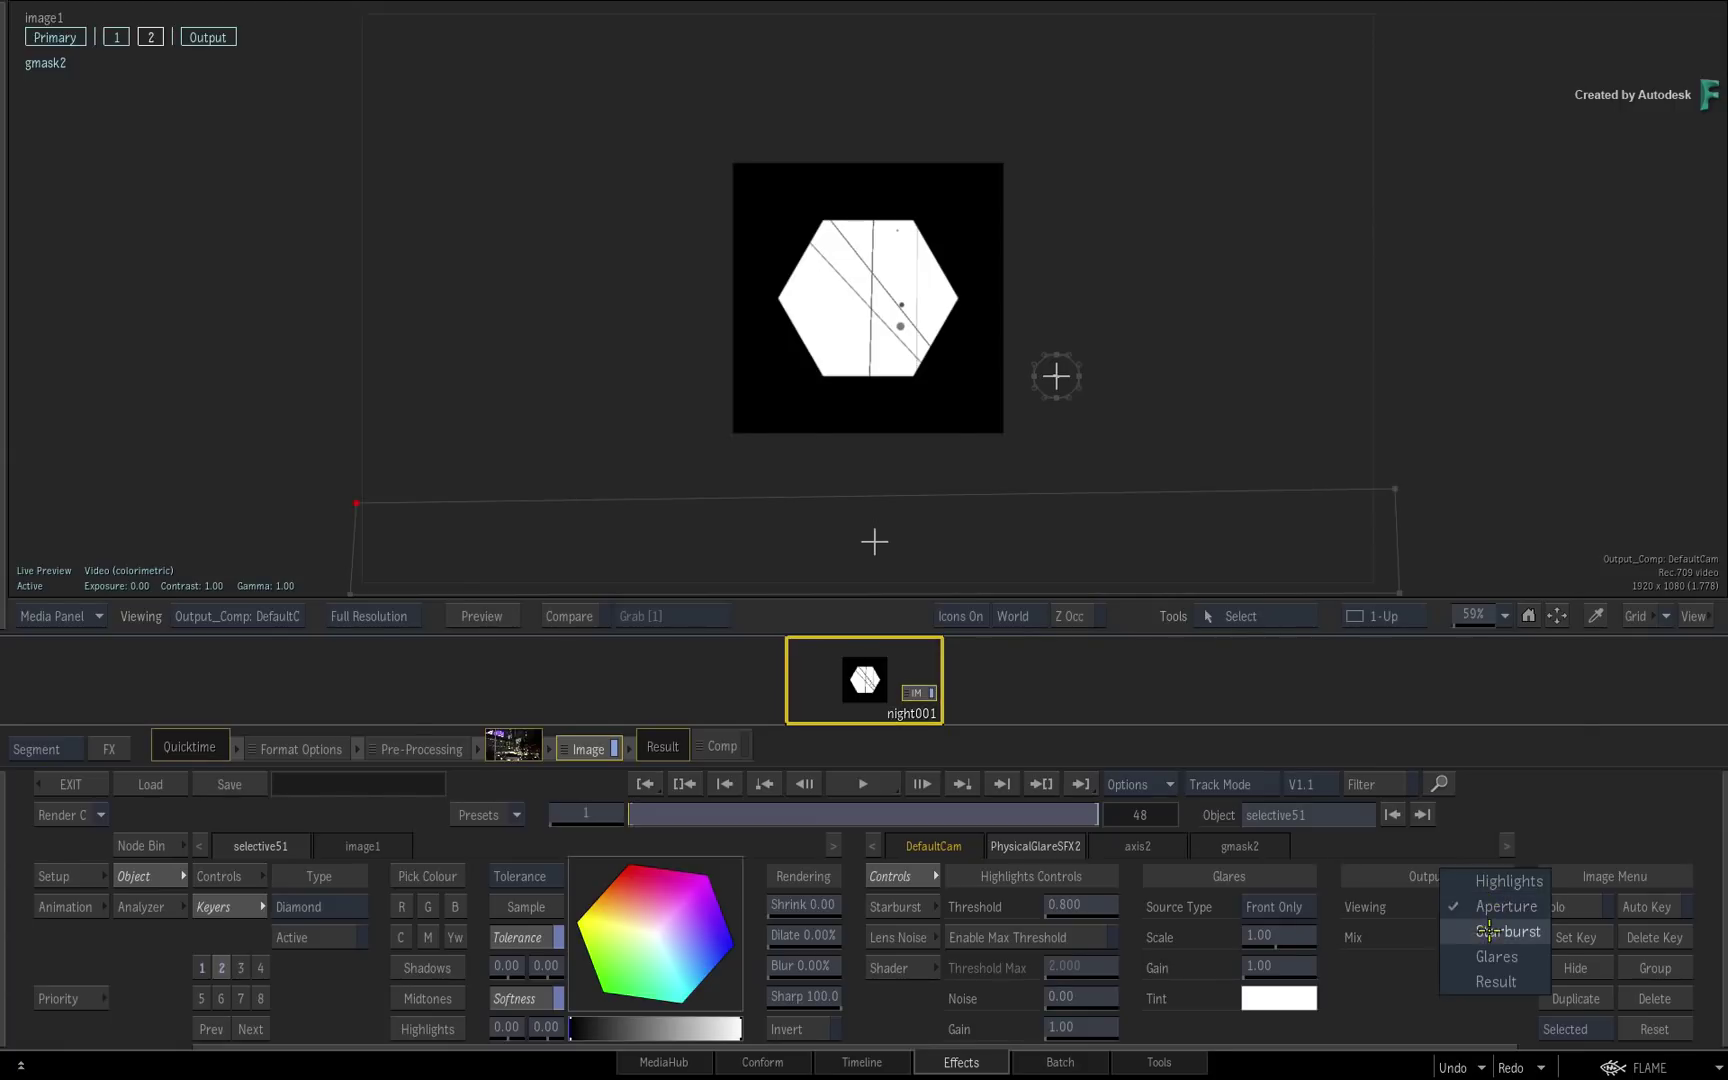
pyautogui.click(1488, 931)
pyautogui.click(1488, 930)
pyautogui.click(1488, 930)
pyautogui.click(1490, 900)
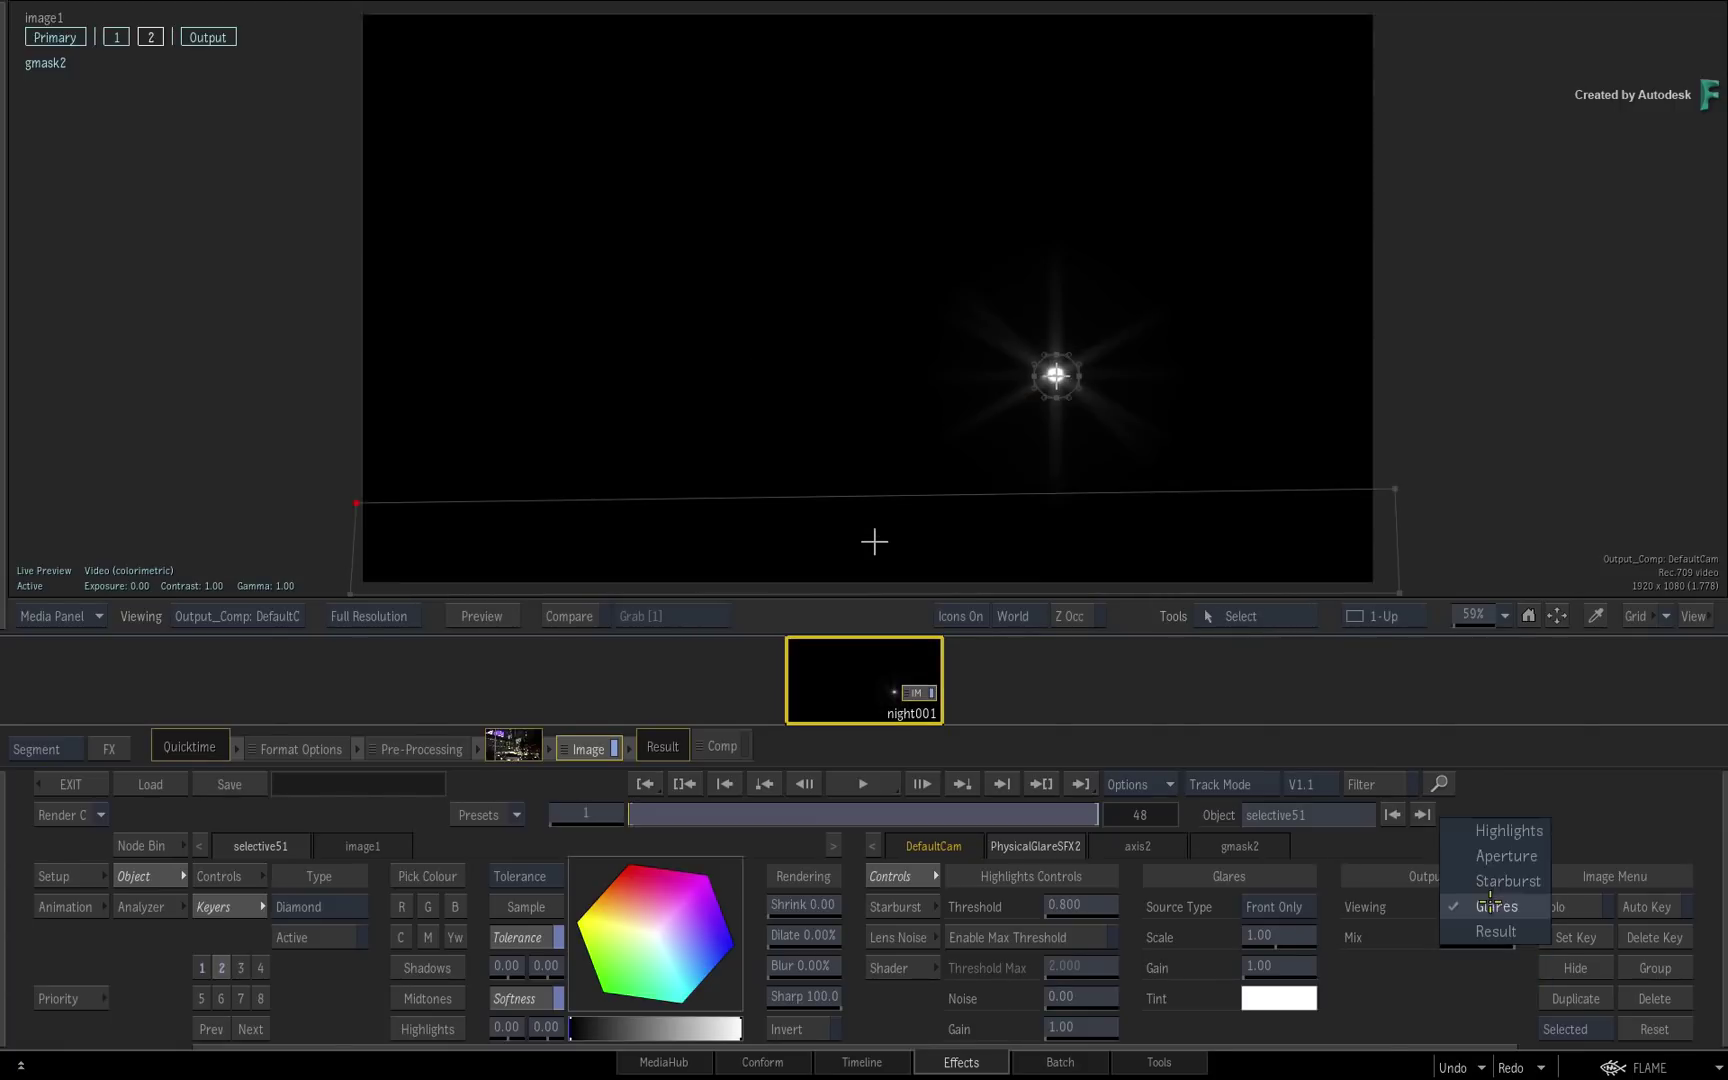
pyautogui.click(1495, 931)
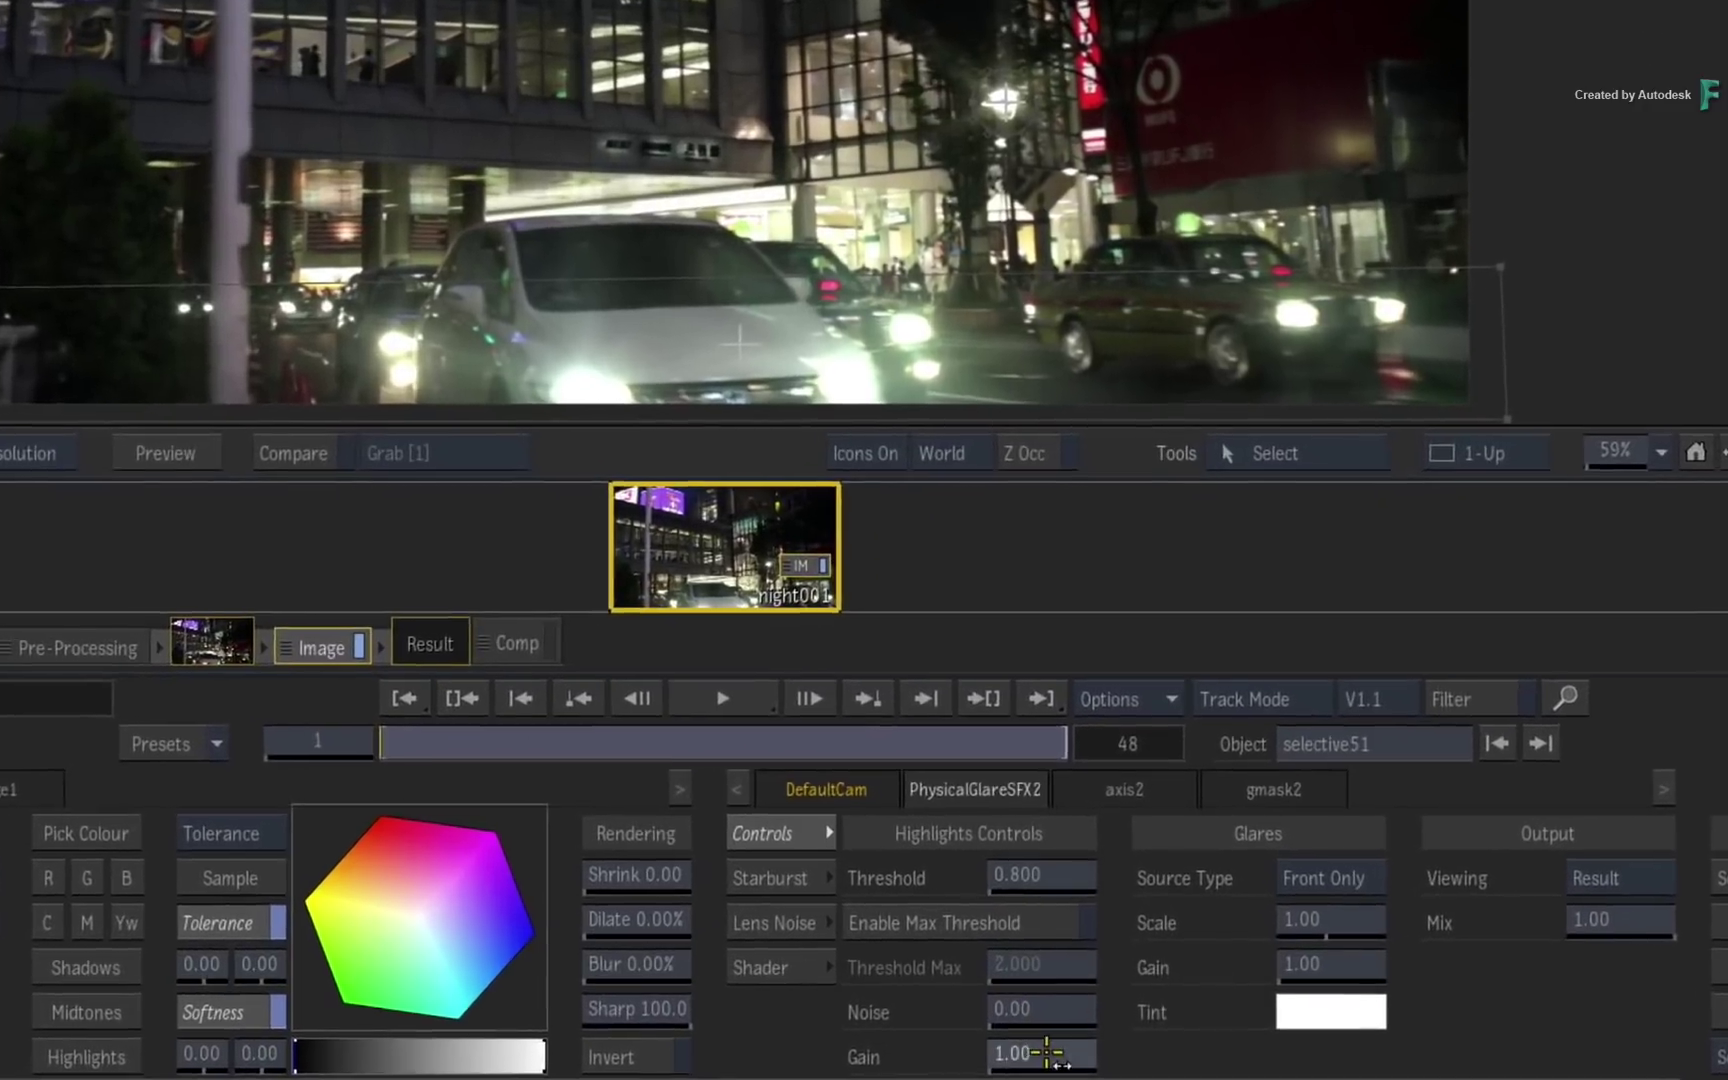
# Step: Set the streetlamp glare gain to 4.00 and give it a purple tint
pyautogui.click(1094, 1035)
pyautogui.write('4')
pyautogui.press('Return')
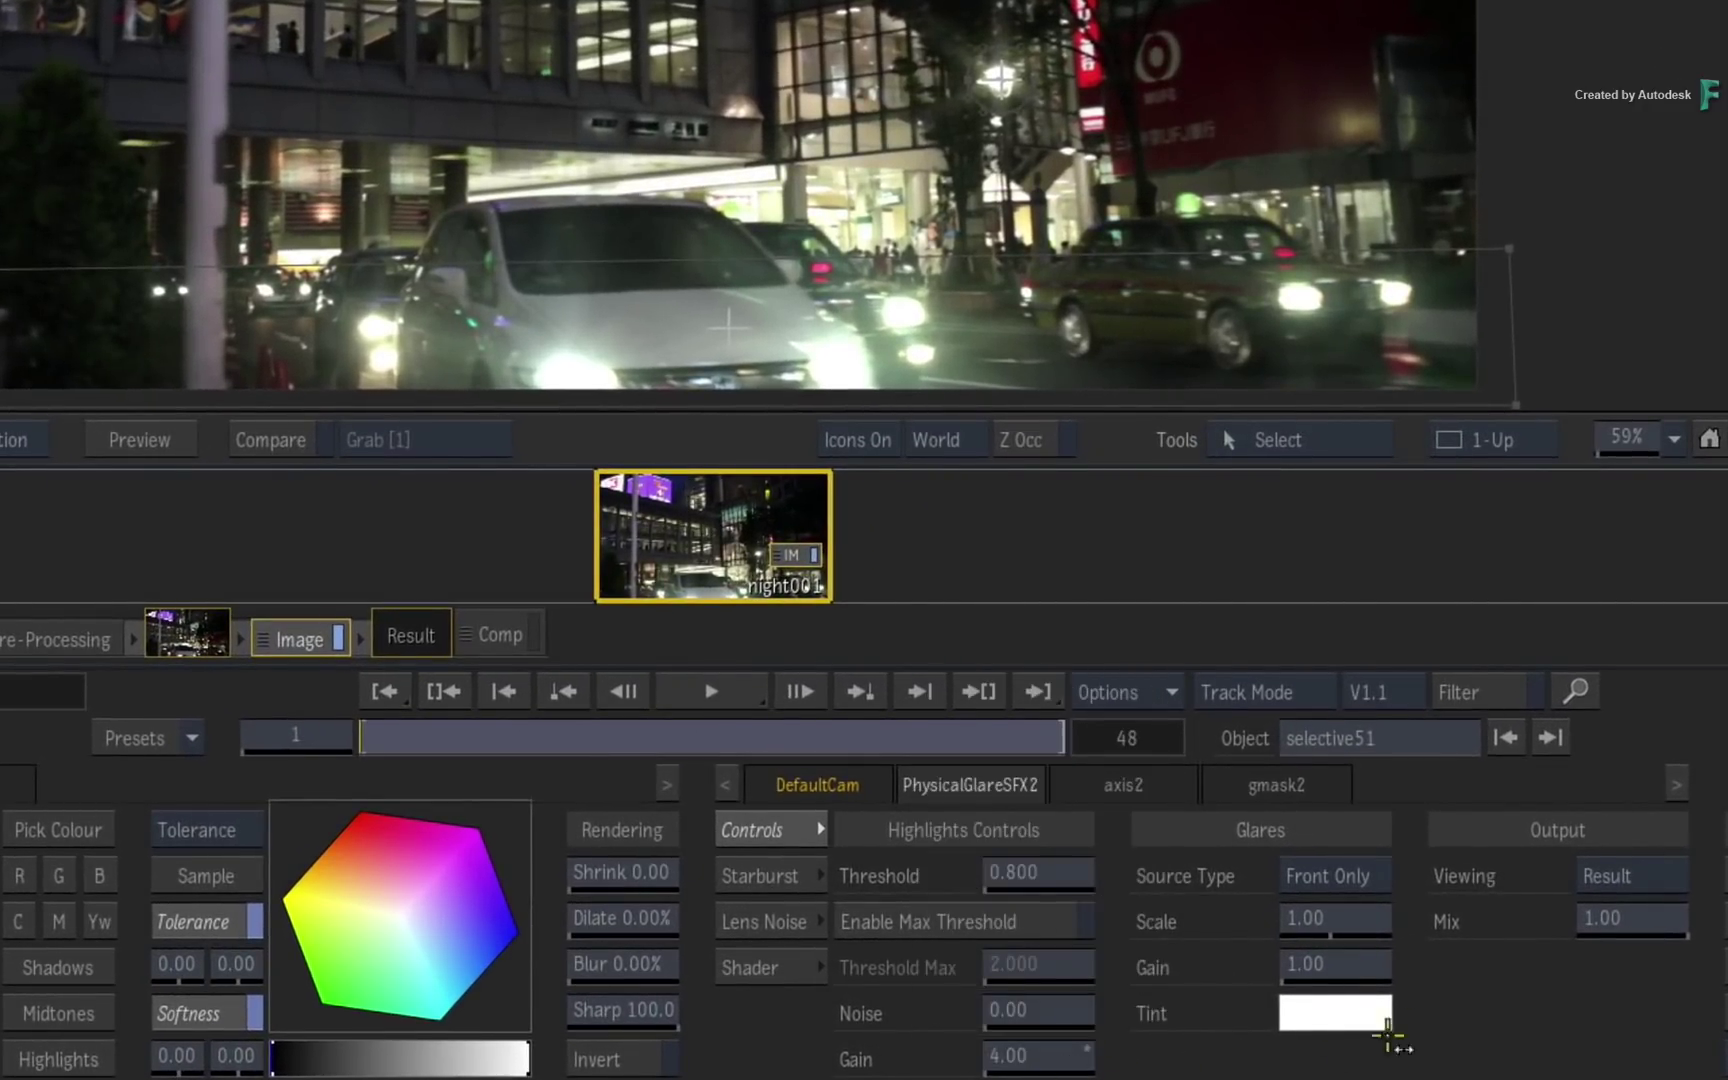
pyautogui.click(1358, 1012)
pyautogui.click(1400, 570)
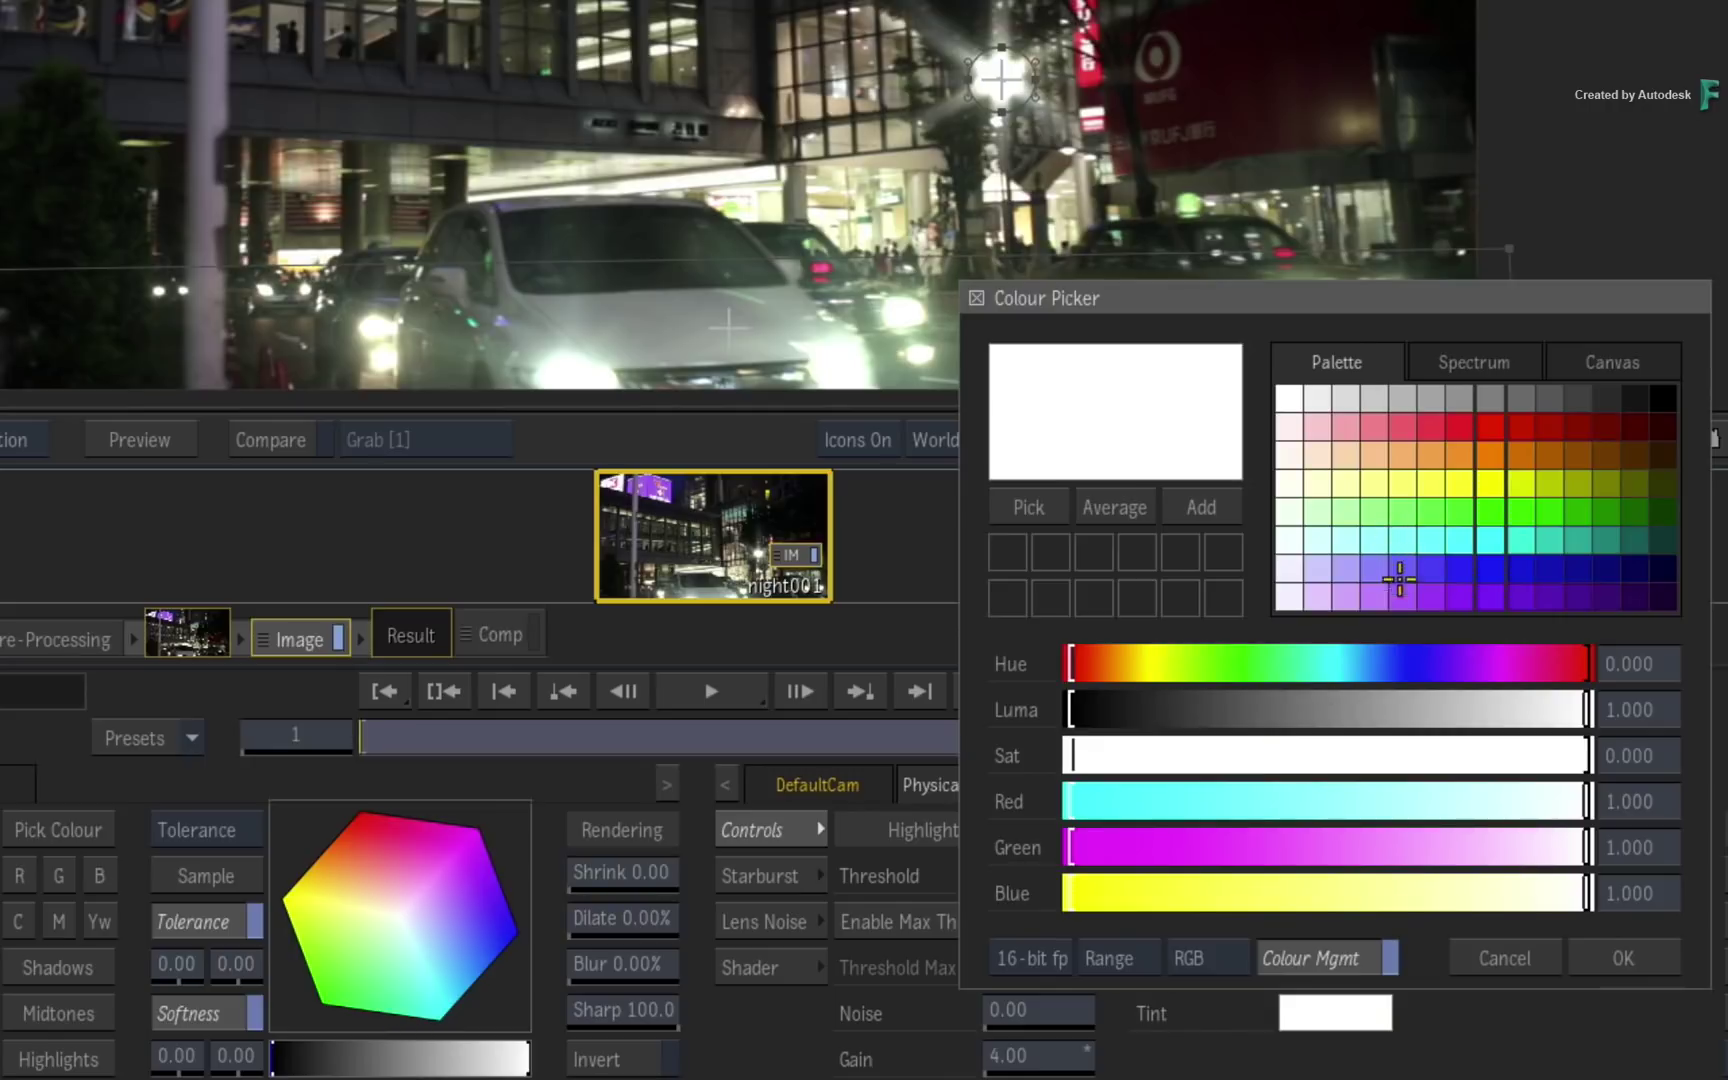
pyautogui.click(1624, 955)
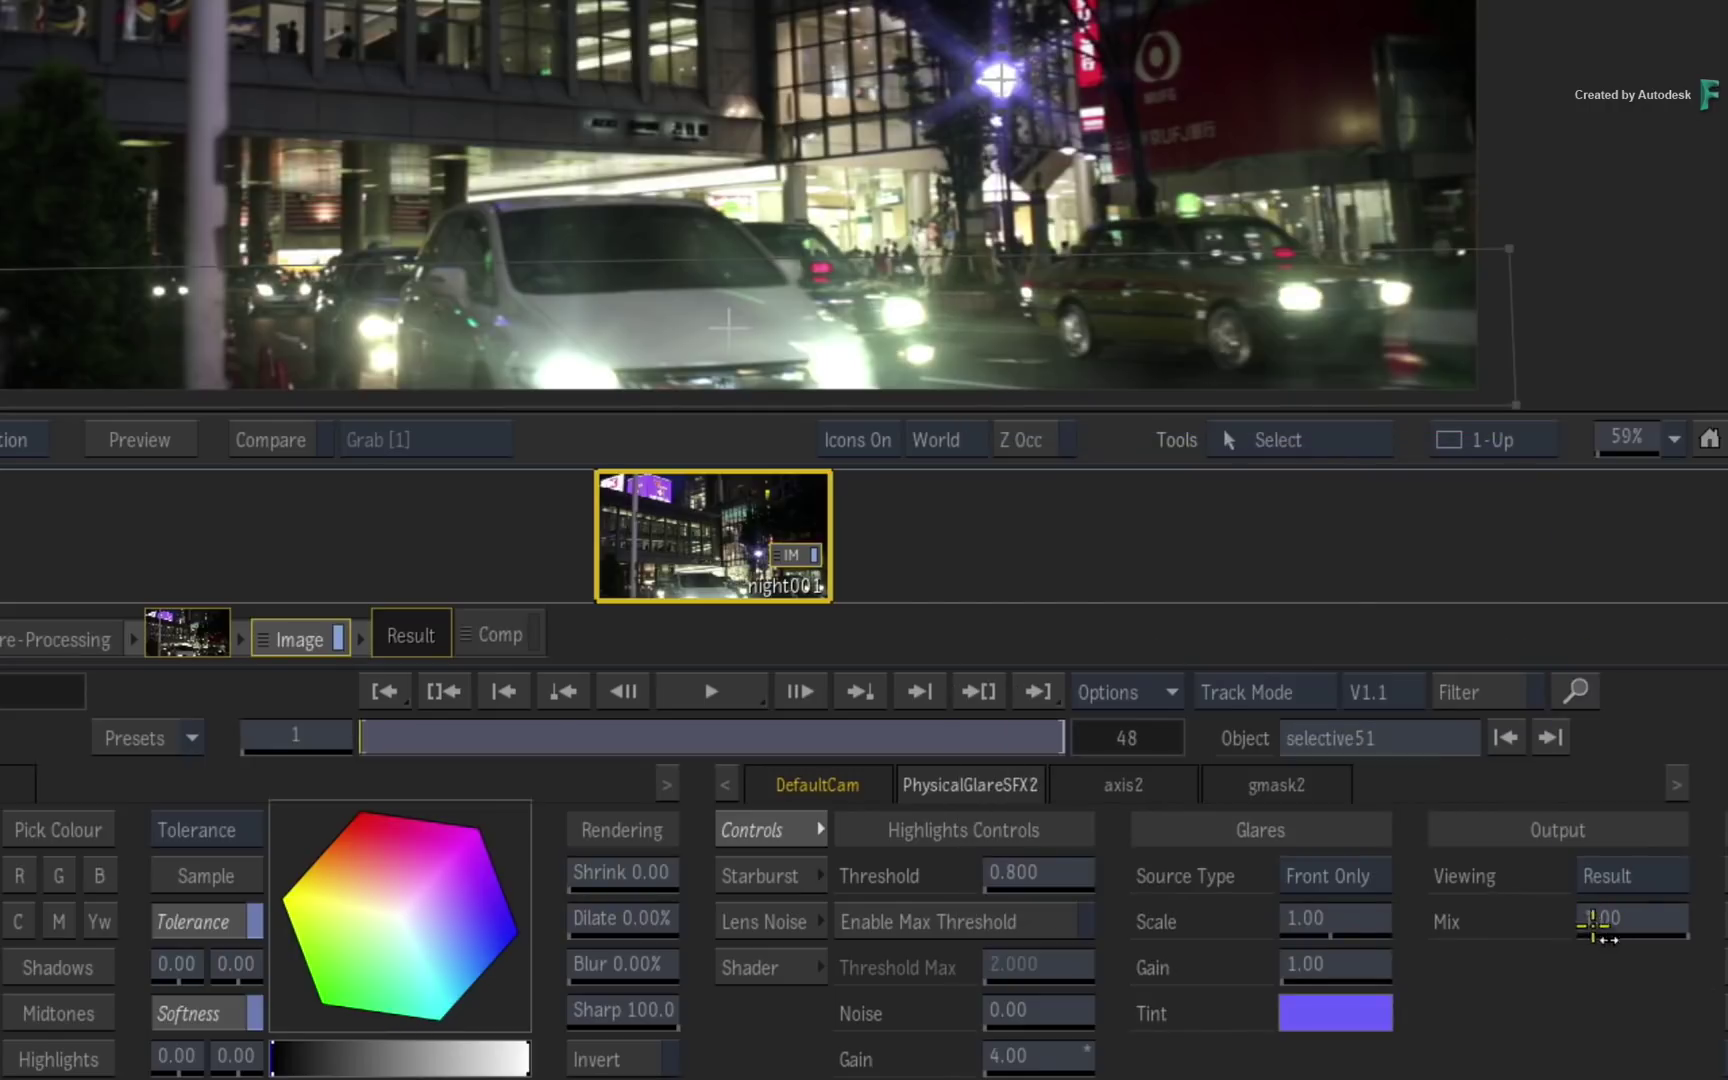
# Step: Give the streetlamp starburst 12 aperture blades and raise the lens dirt density to 0.015
pyautogui.click(755, 876)
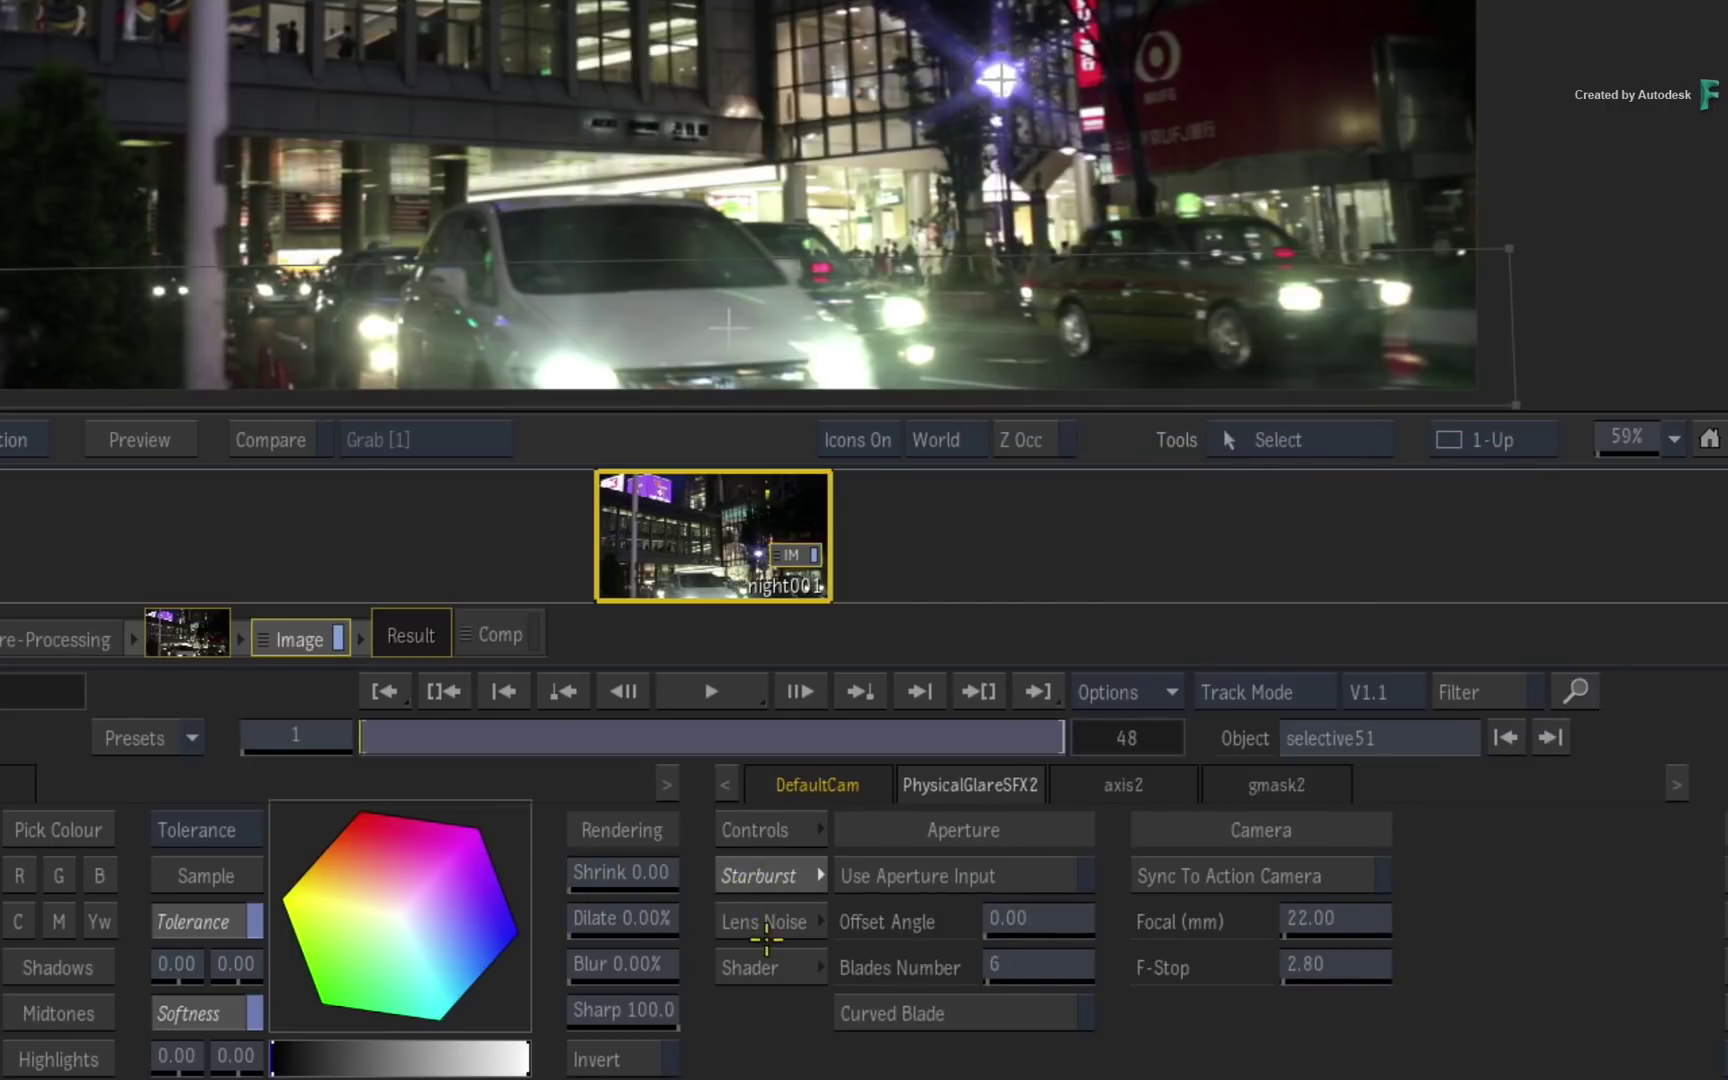
pyautogui.moveTo(1041, 950); pyautogui.dragTo(1075, 980)
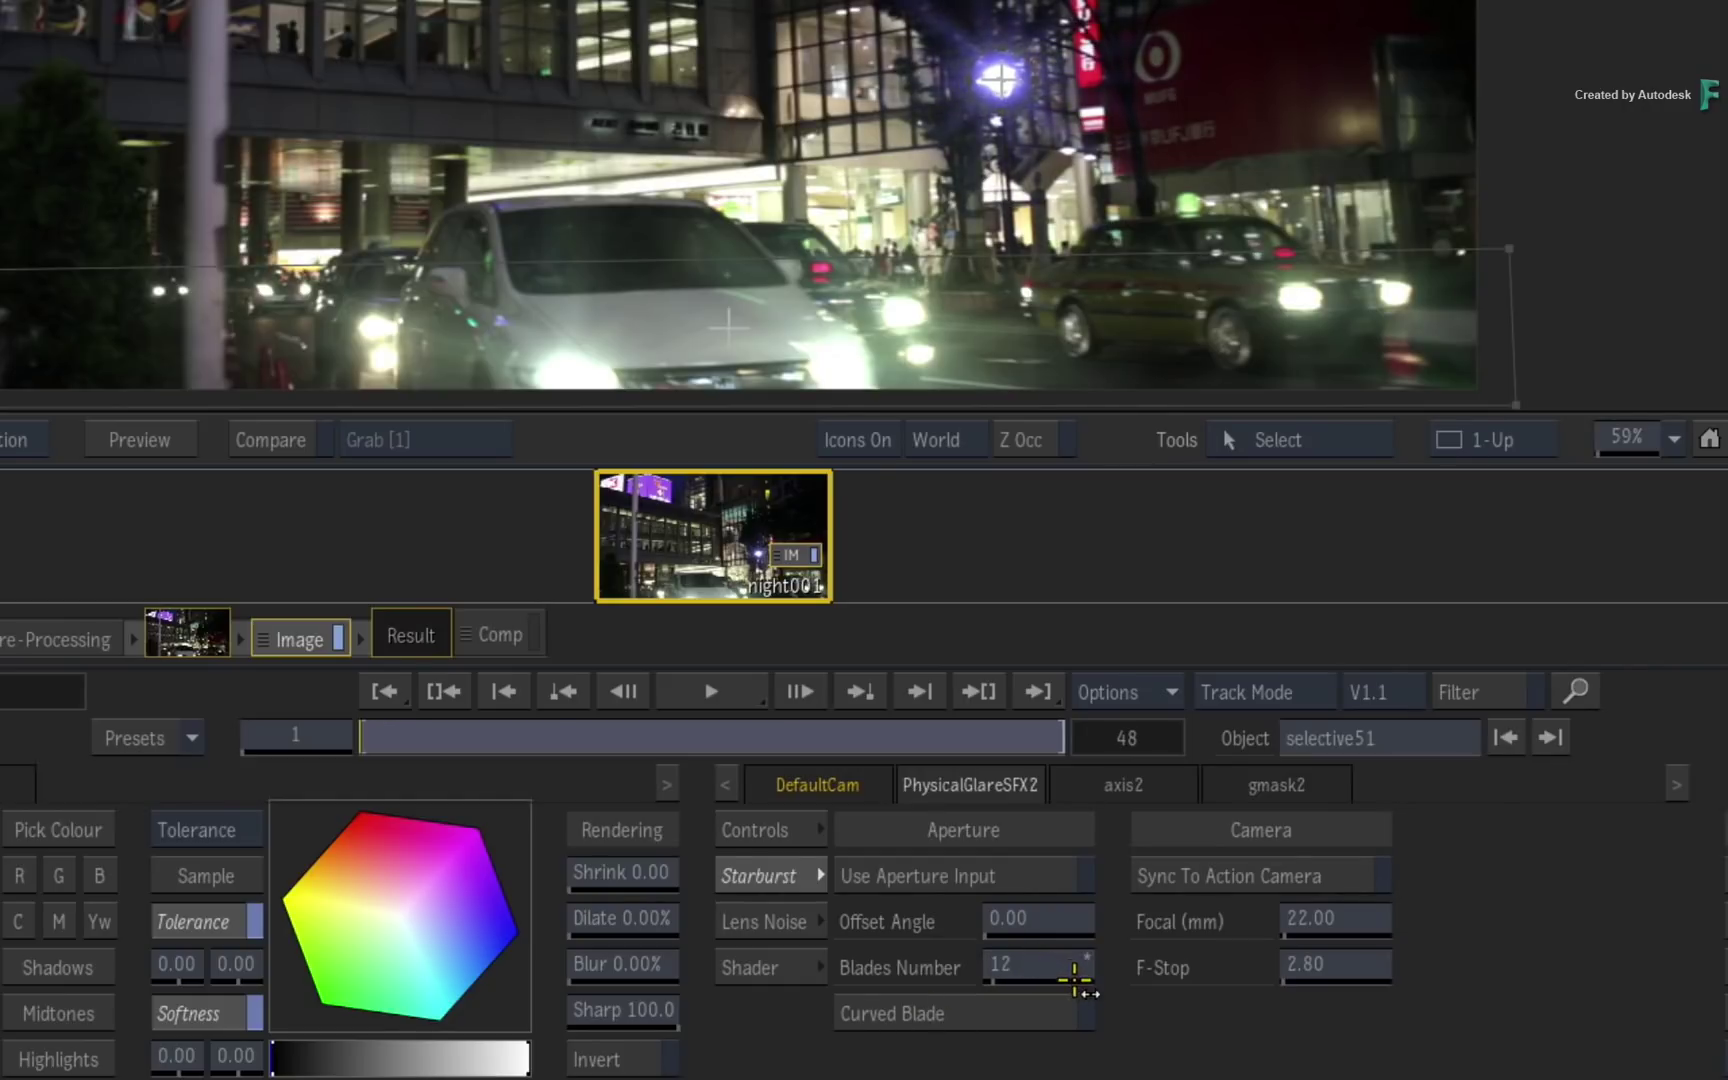
pyautogui.click(765, 925)
pyautogui.moveTo(1041, 982); pyautogui.dragTo(1080, 963)
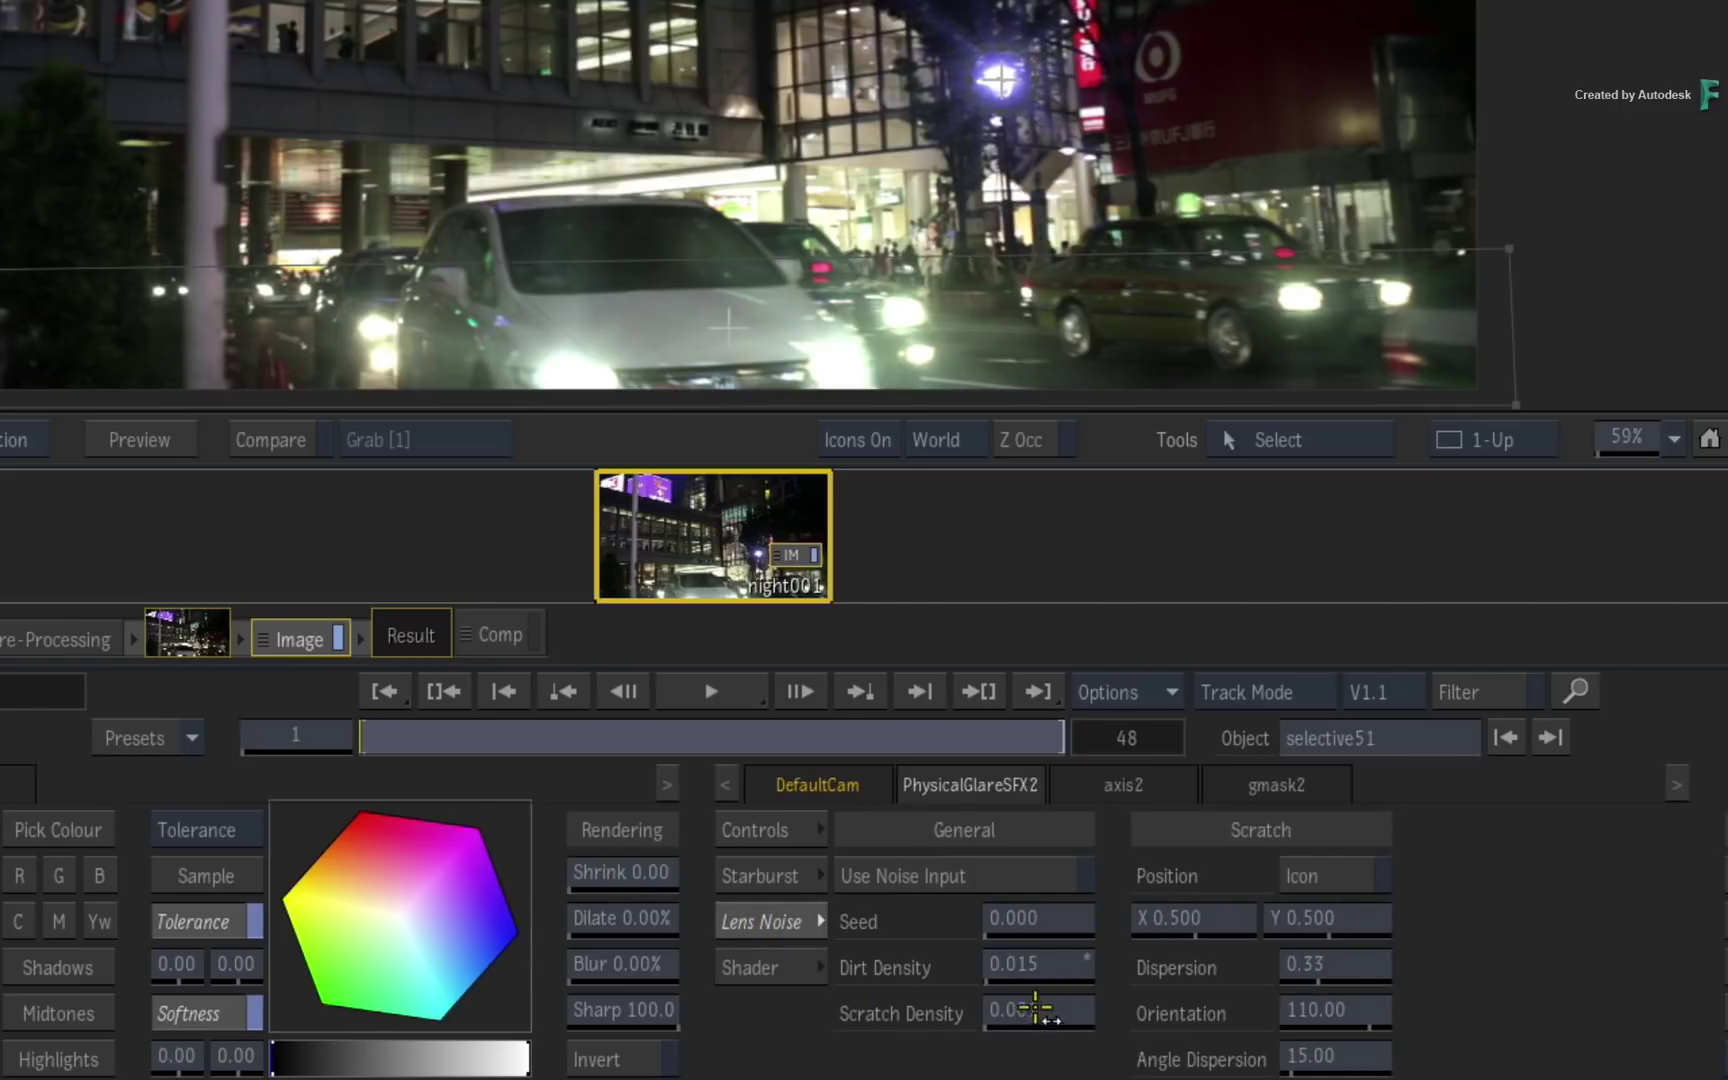
pyautogui.press('i')
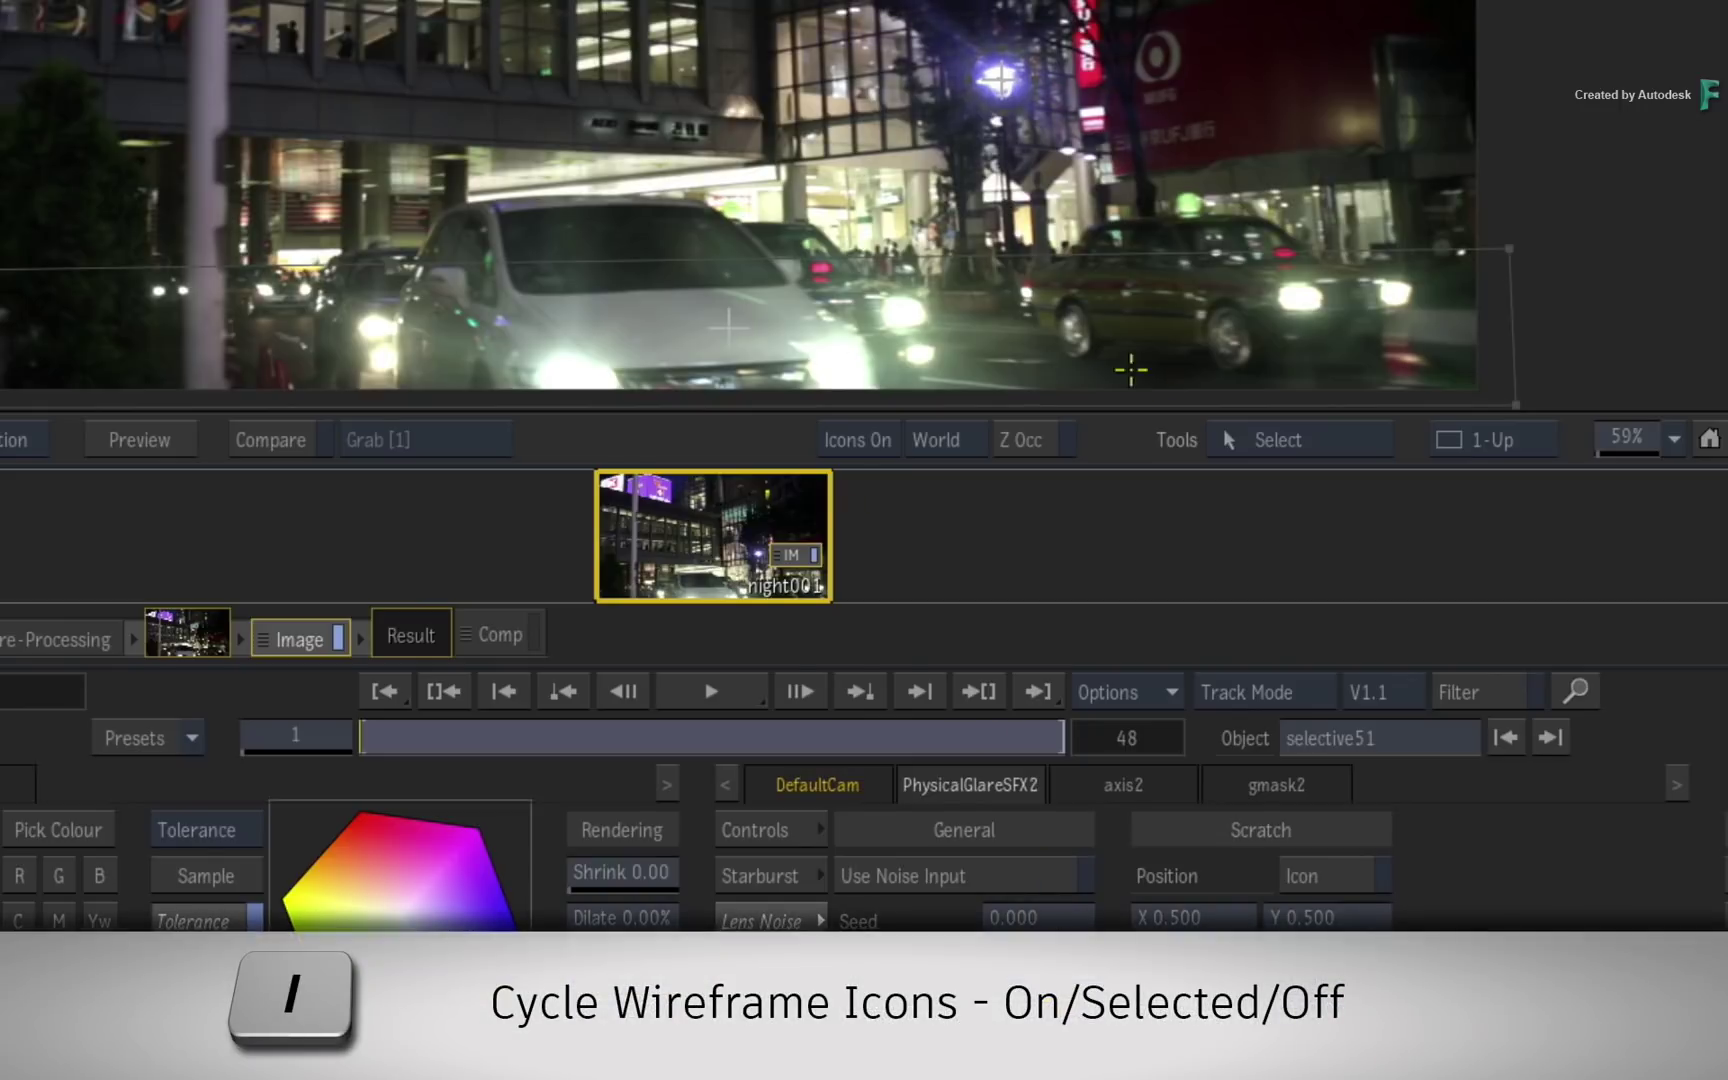
# Step: Turn the viewer icons off and compare the glare result against the original Media Front footage
pyautogui.click(853, 438)
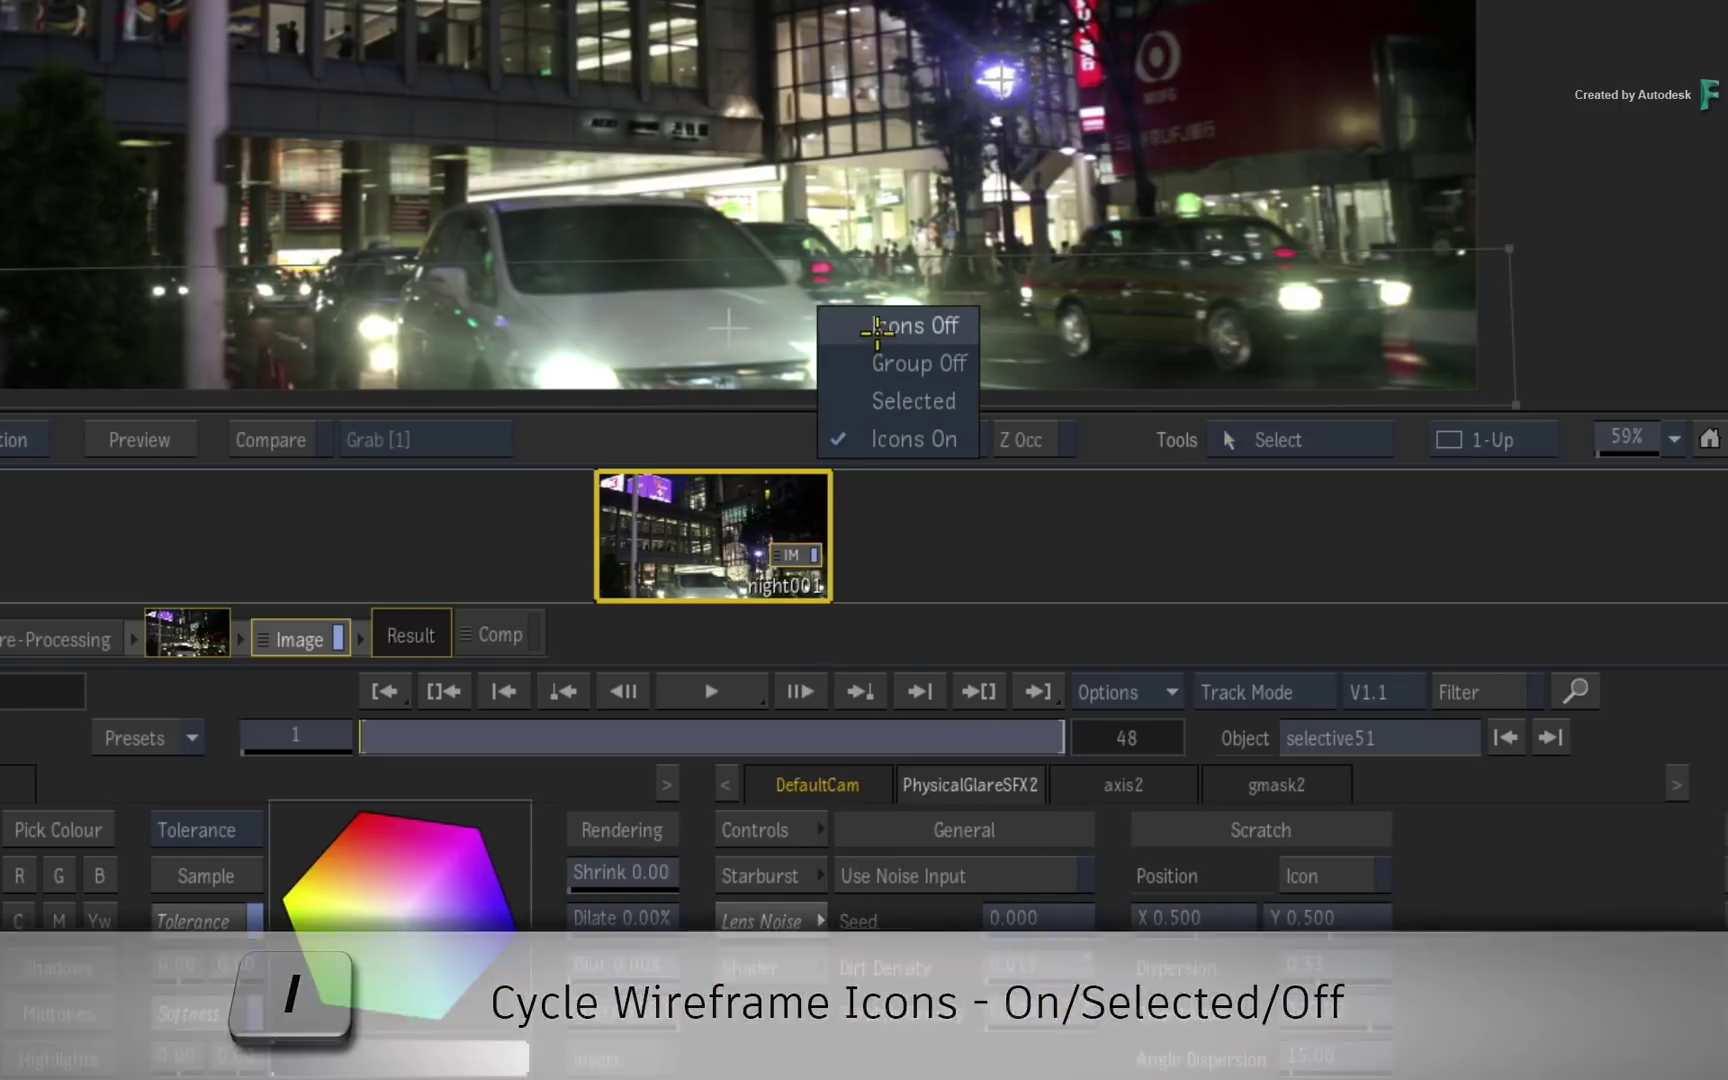
pyautogui.click(860, 326)
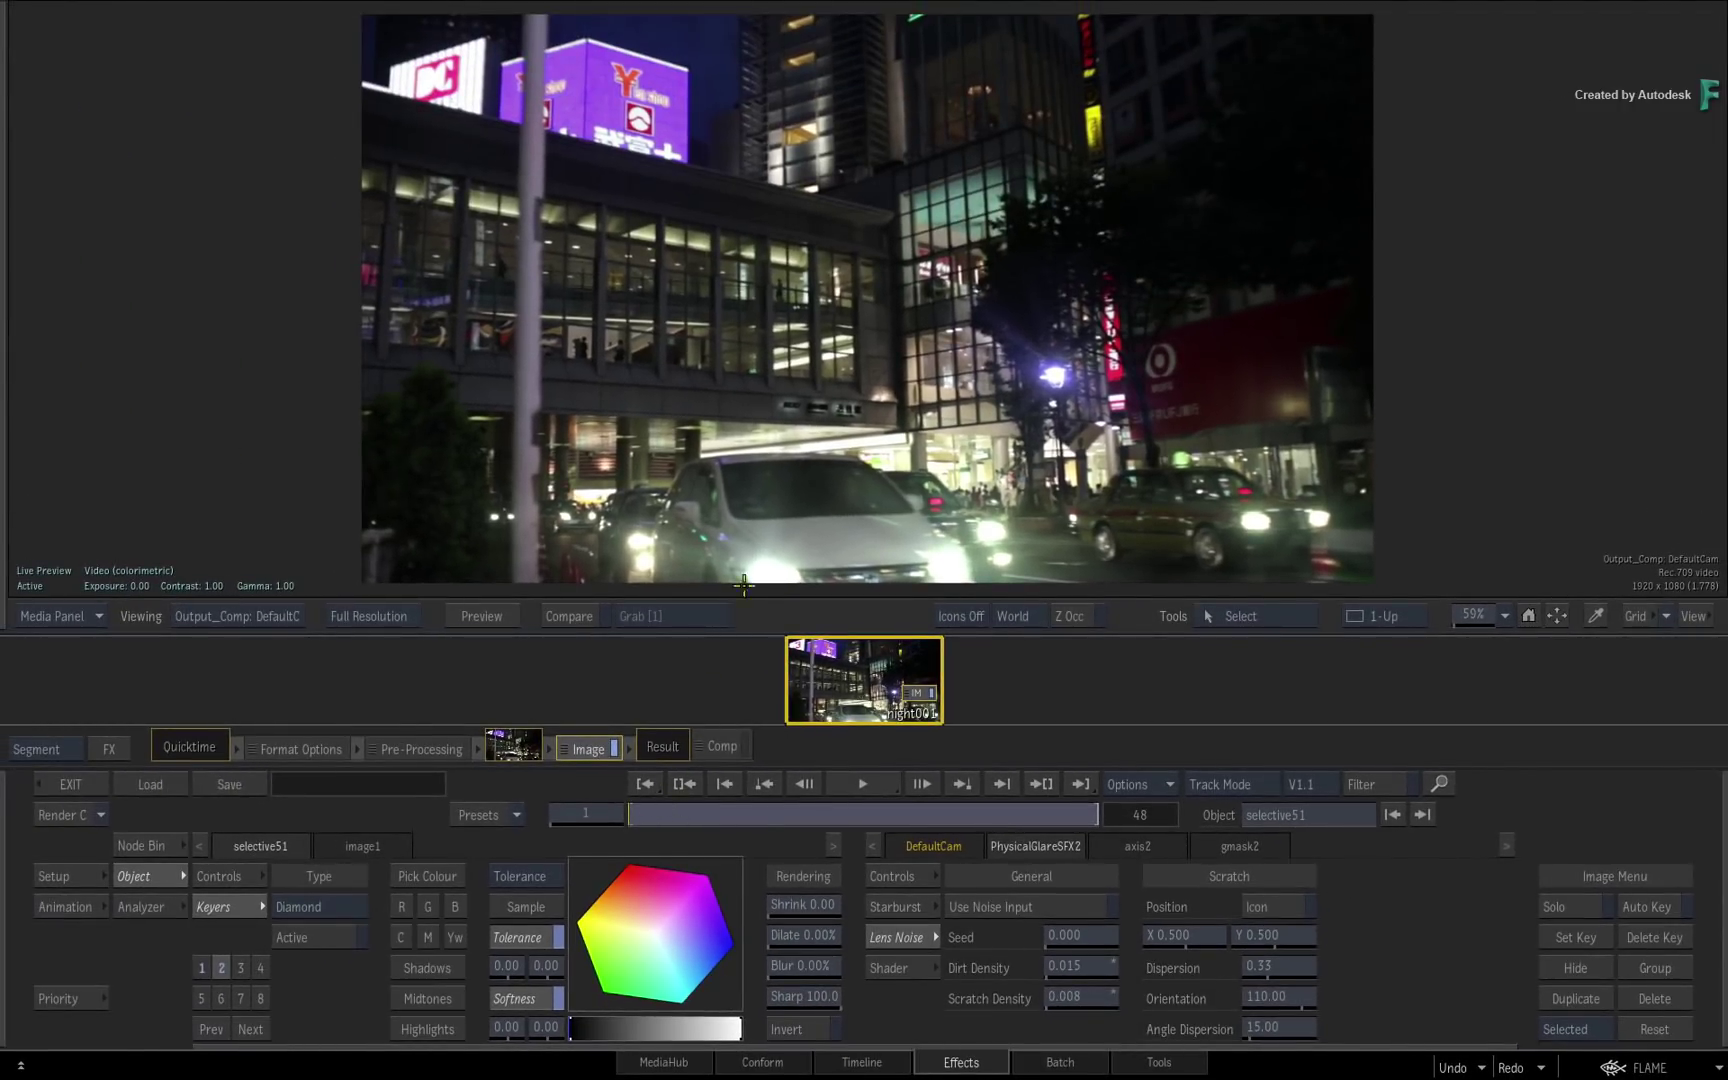
pyautogui.press('F1')
pyautogui.press('F4')
pyautogui.press('F1')
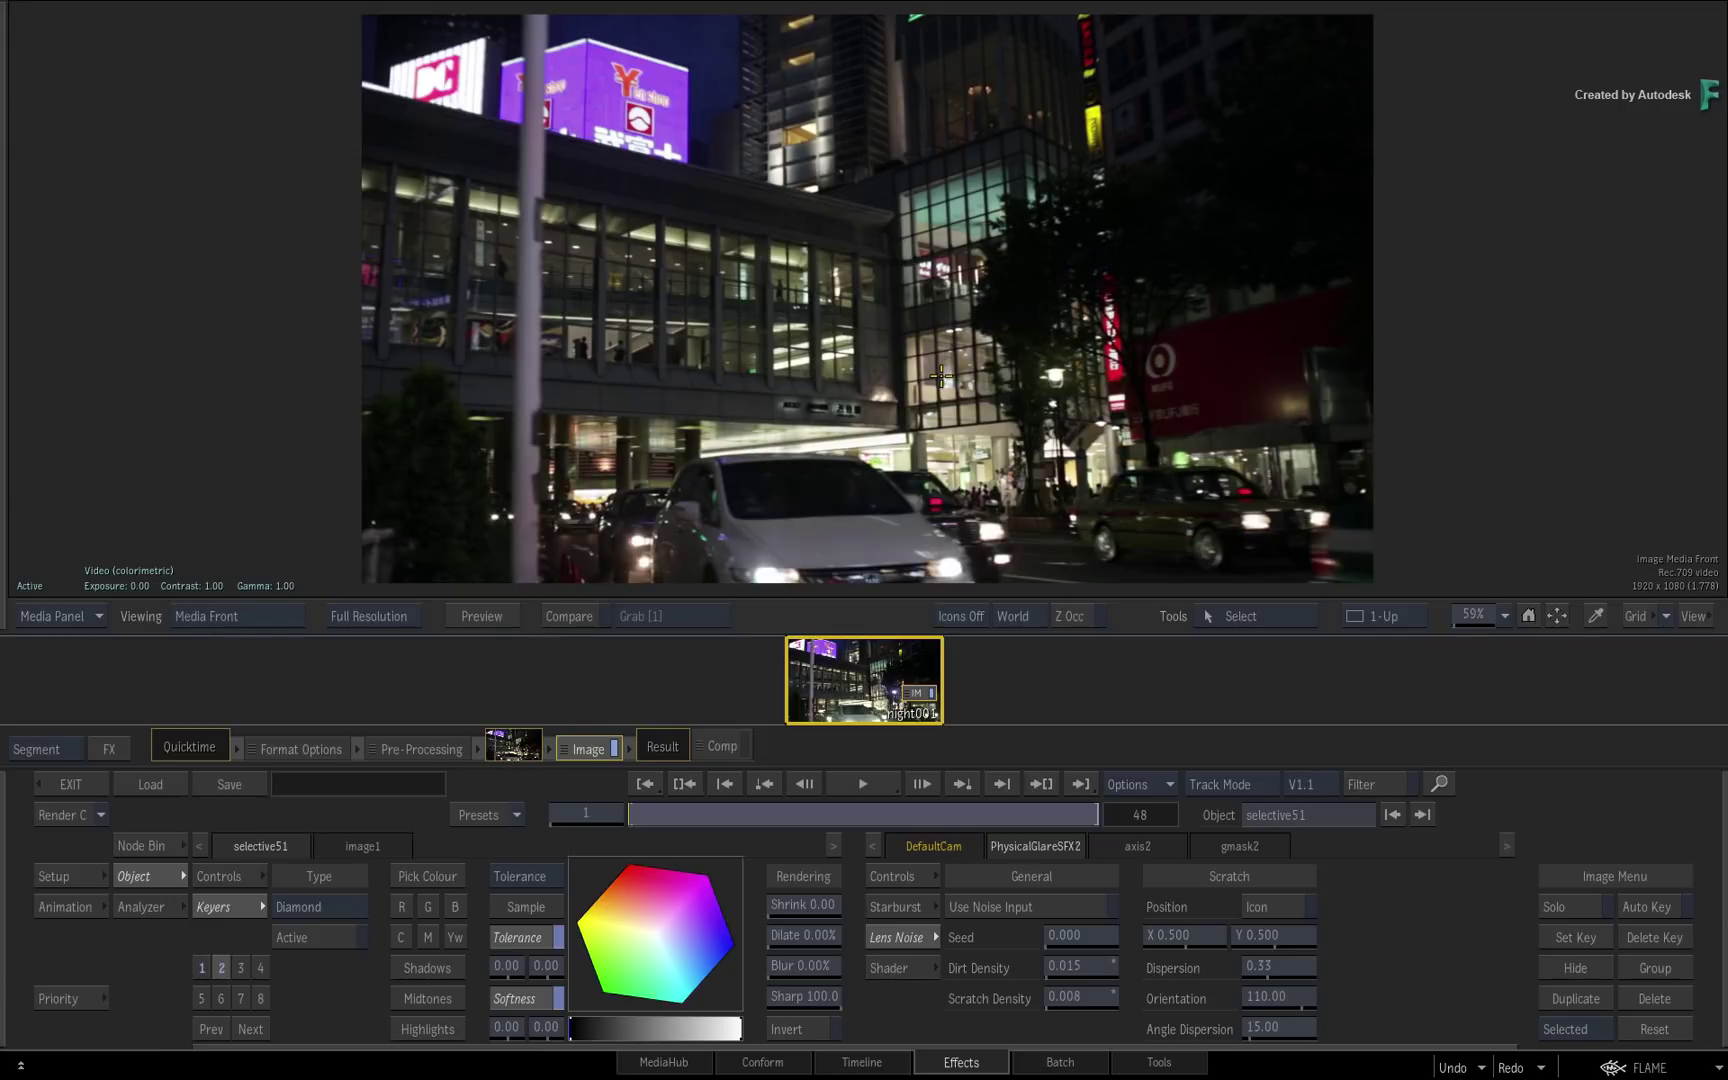
pyautogui.press('F4')
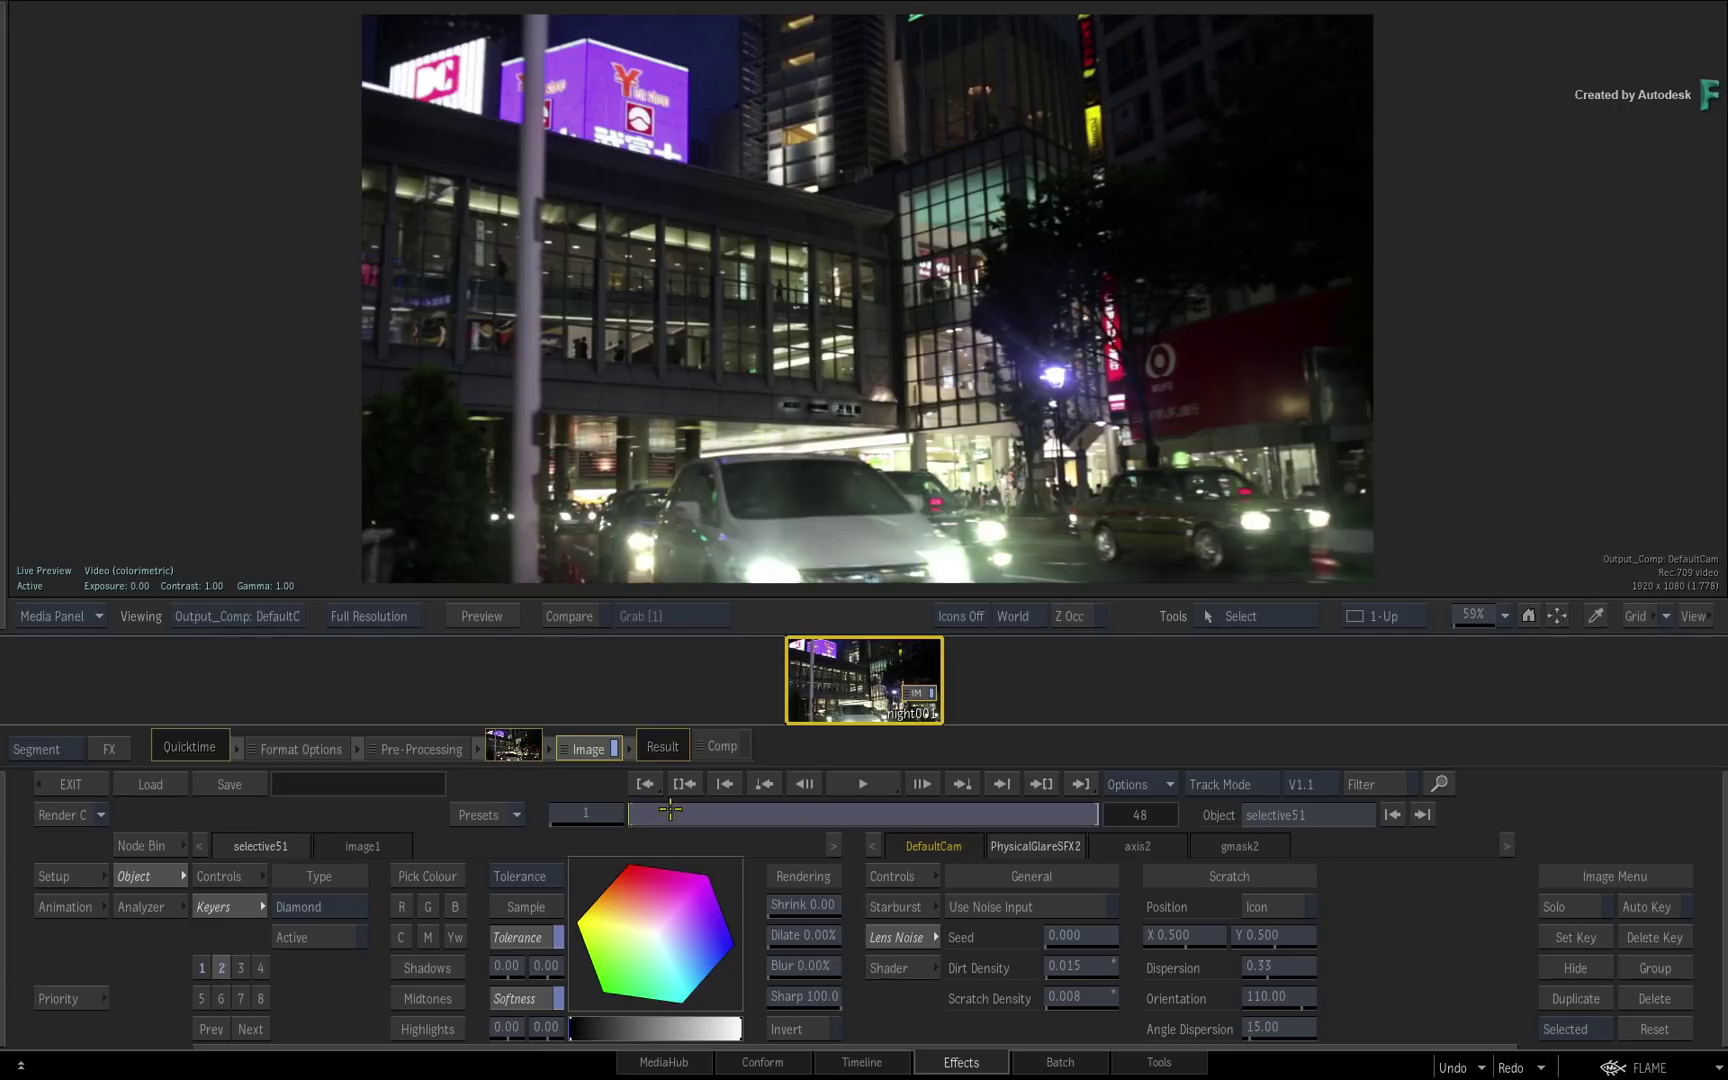
# Step: Scrub and play through the shot to review the glares, then return to frame 1
pyautogui.moveTo(711, 800); pyautogui.dragTo(848, 796)
pyautogui.click(997, 780)
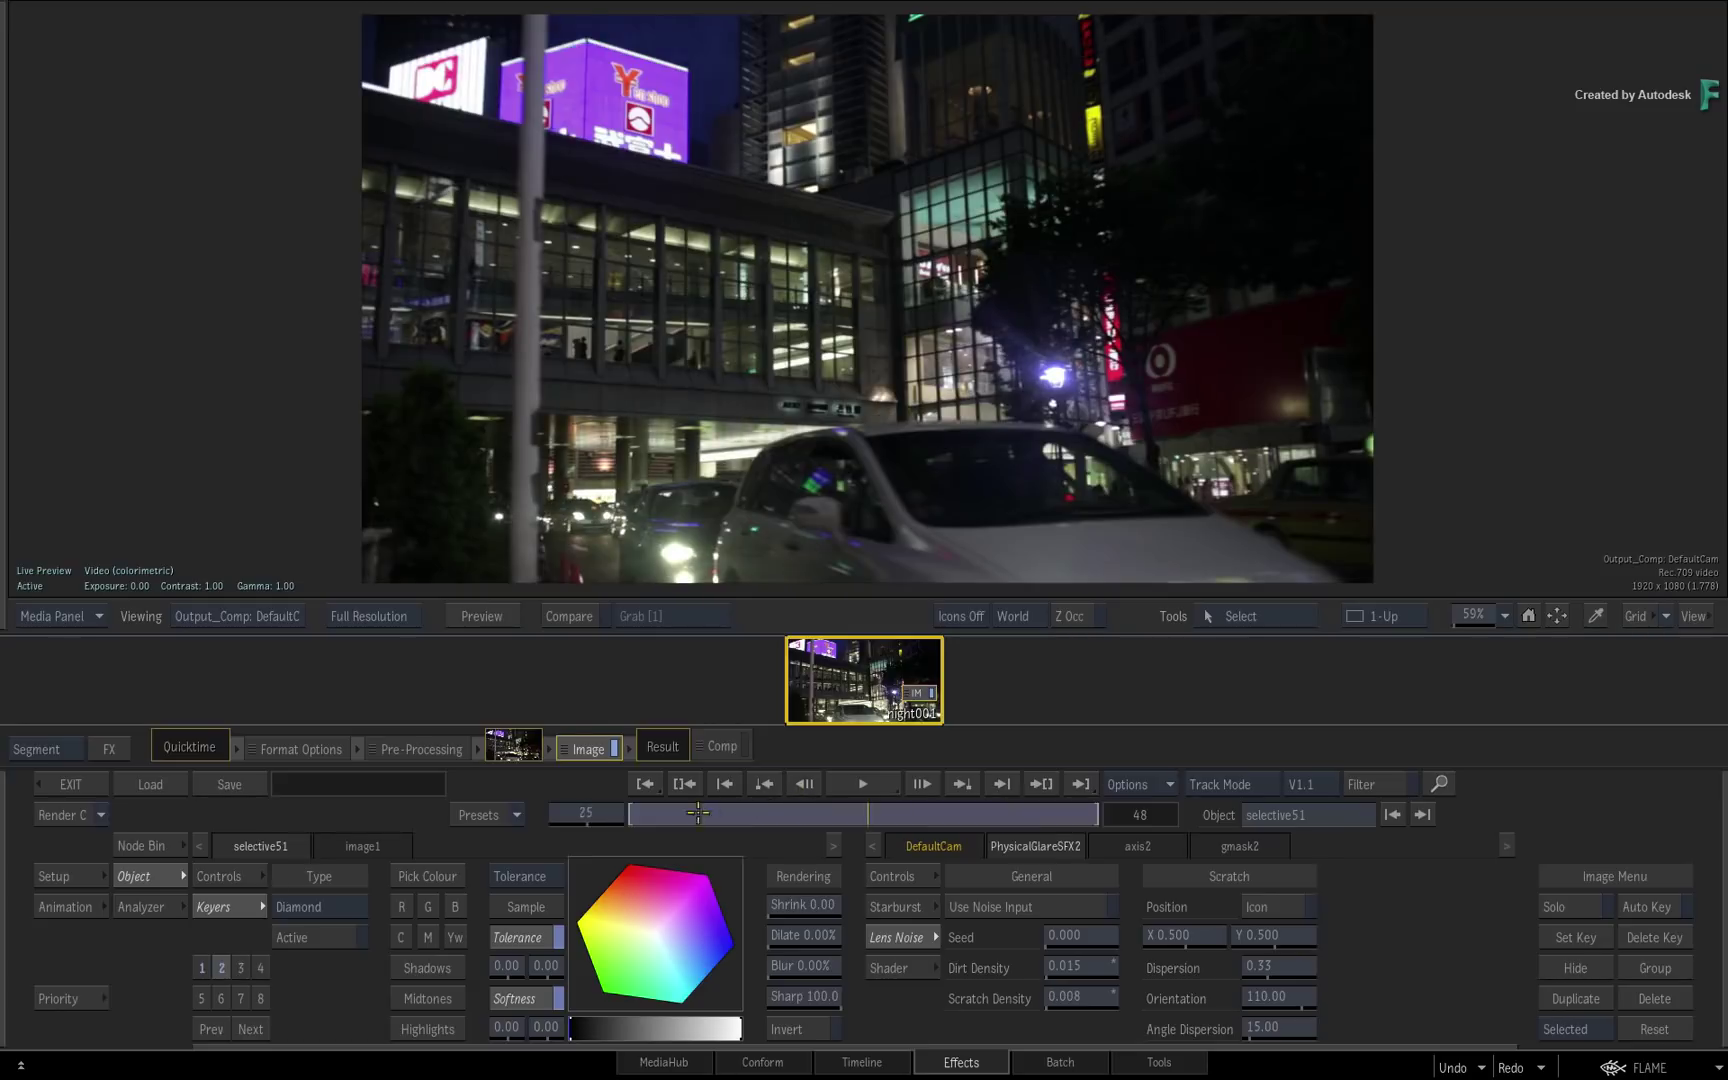
pyautogui.click(905, 879)
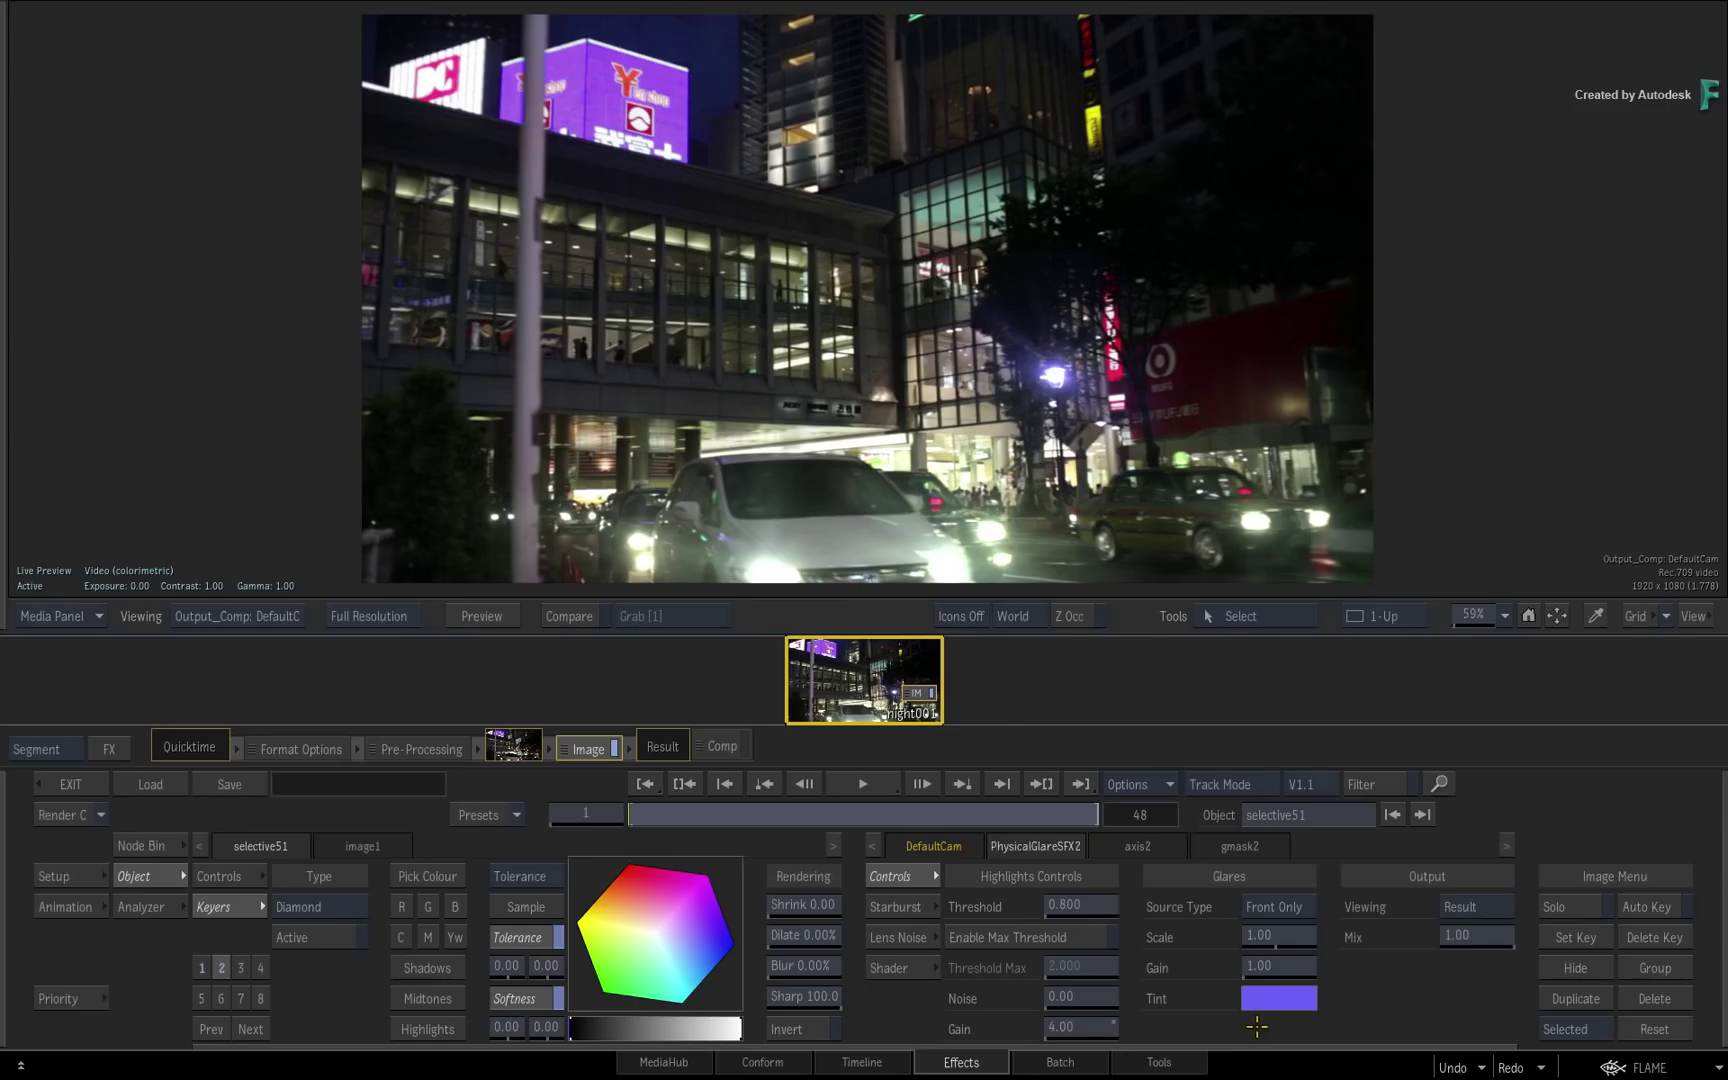
pyautogui.press('space')
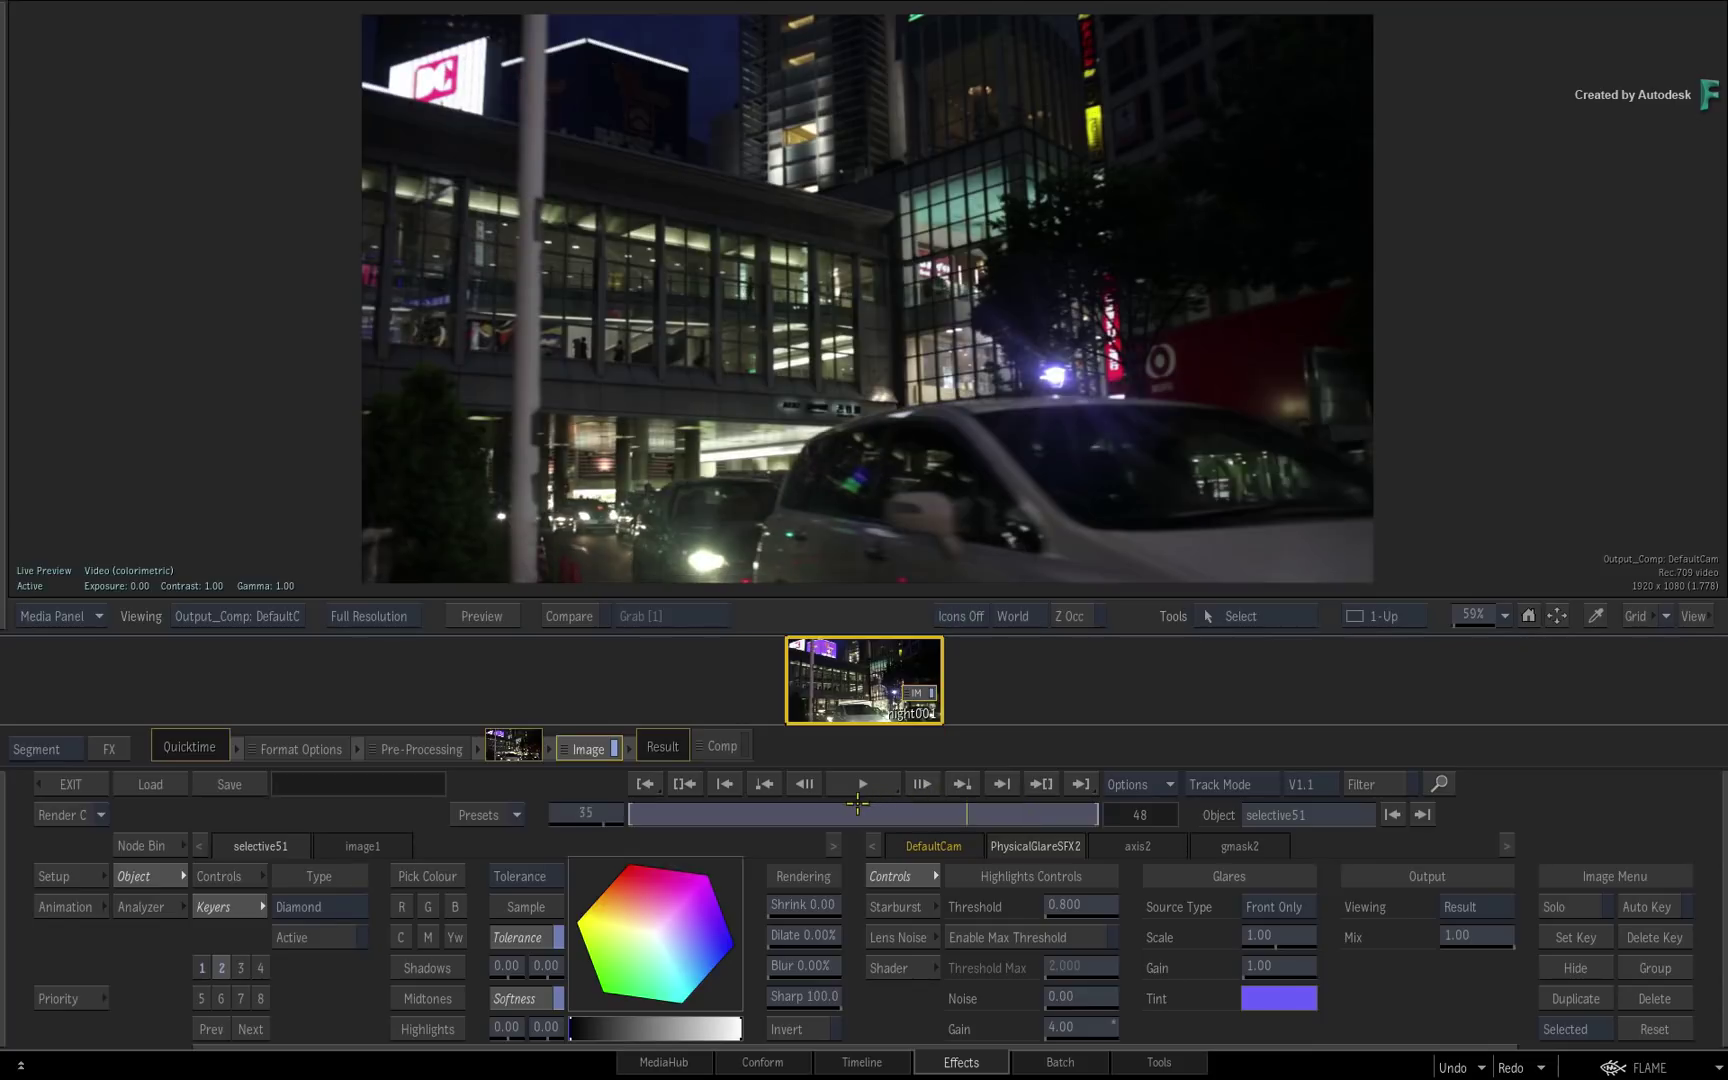
pyautogui.click(582, 805)
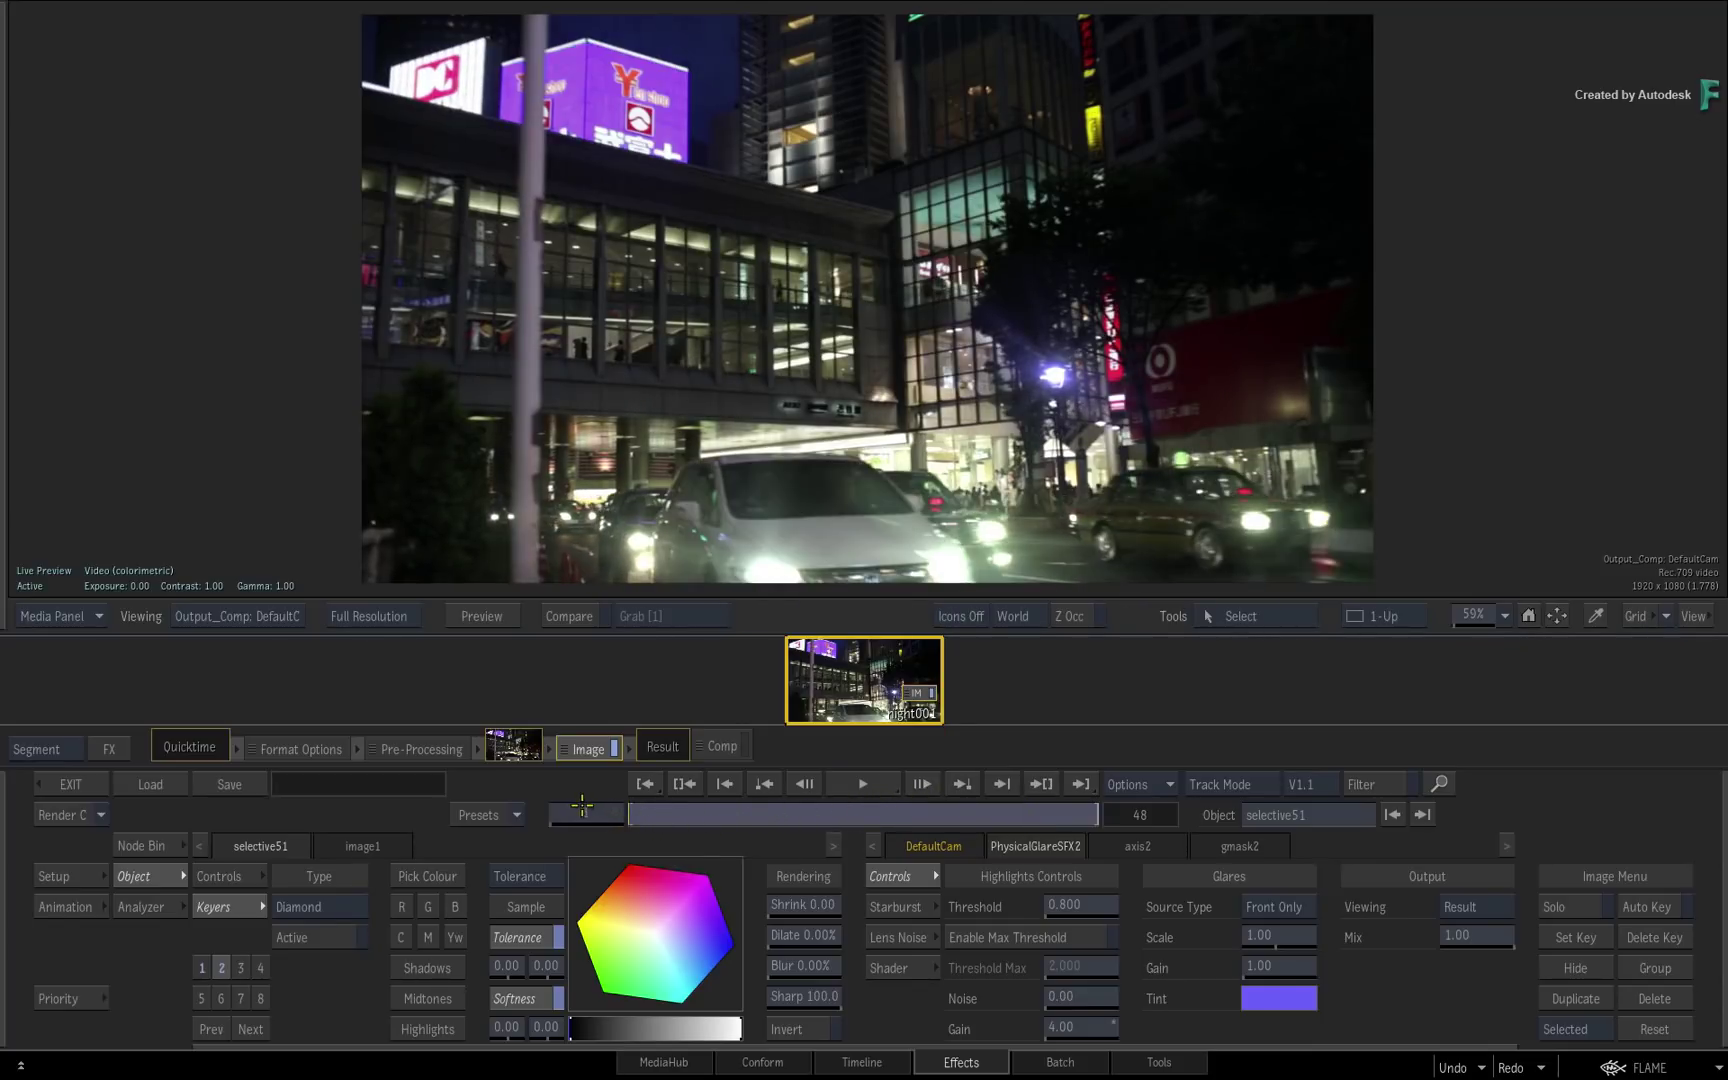
pyautogui.press('Return')
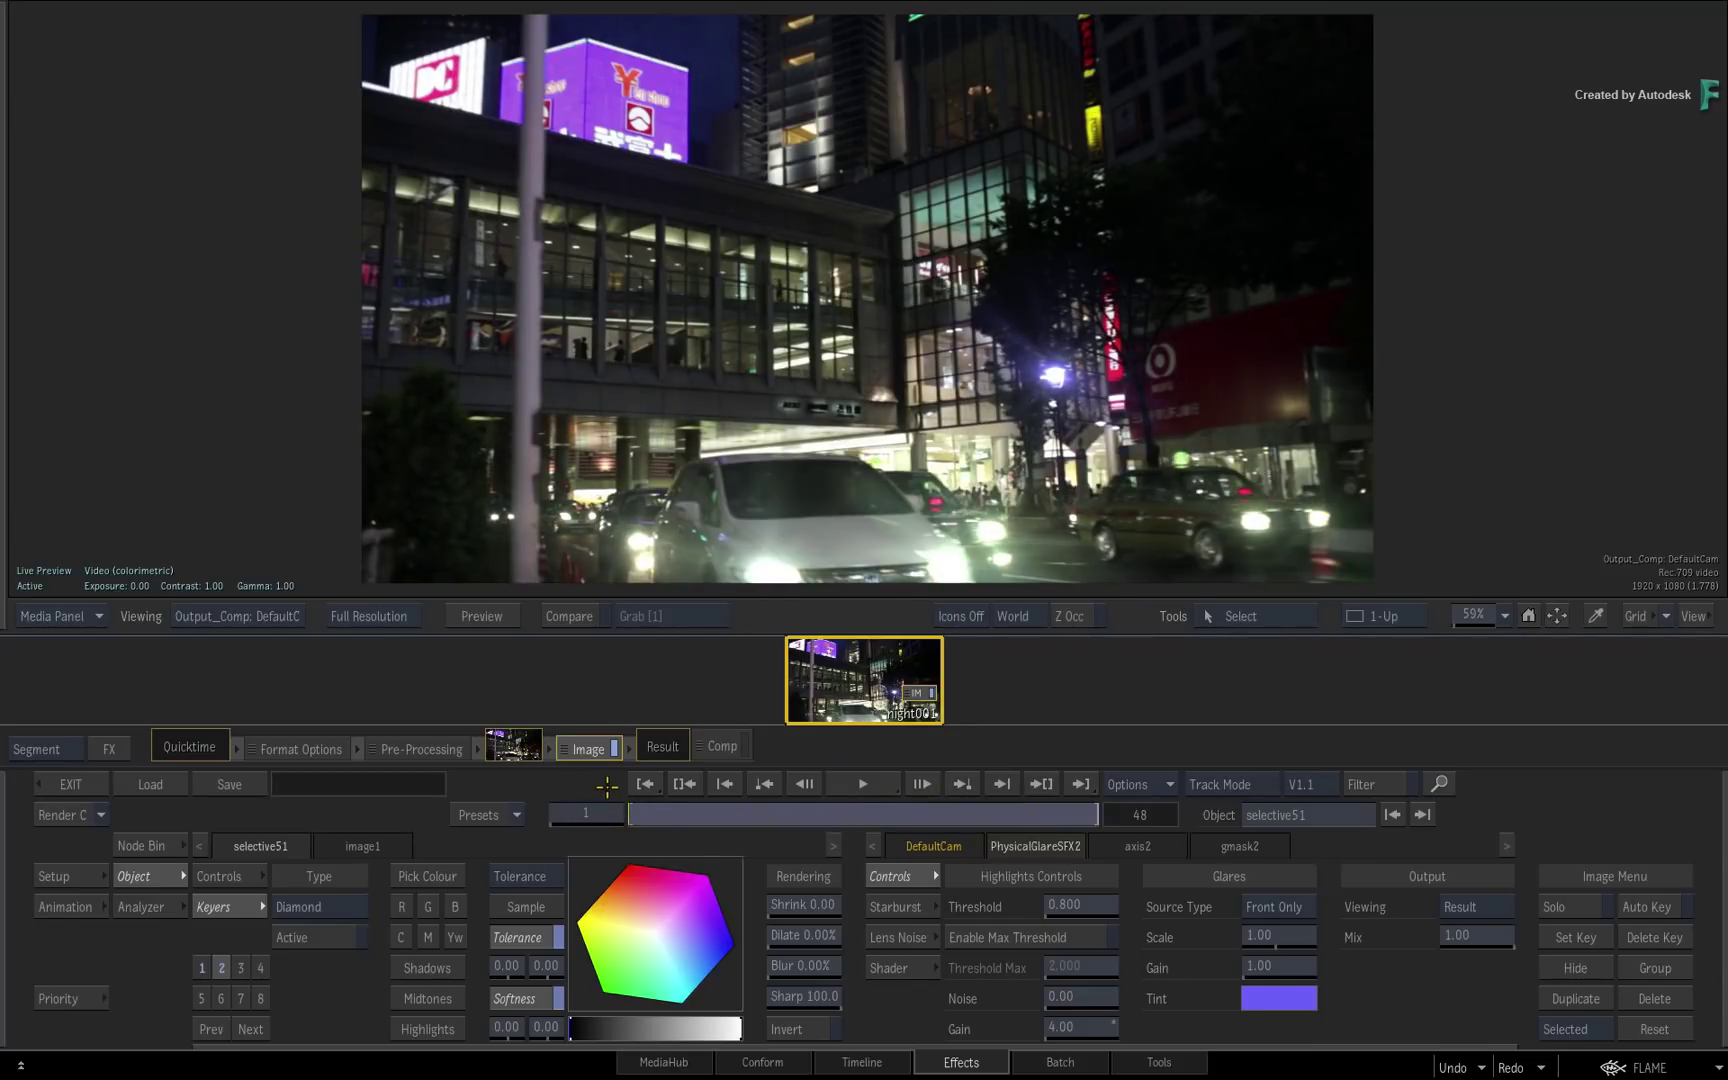
pyautogui.click(922, 906)
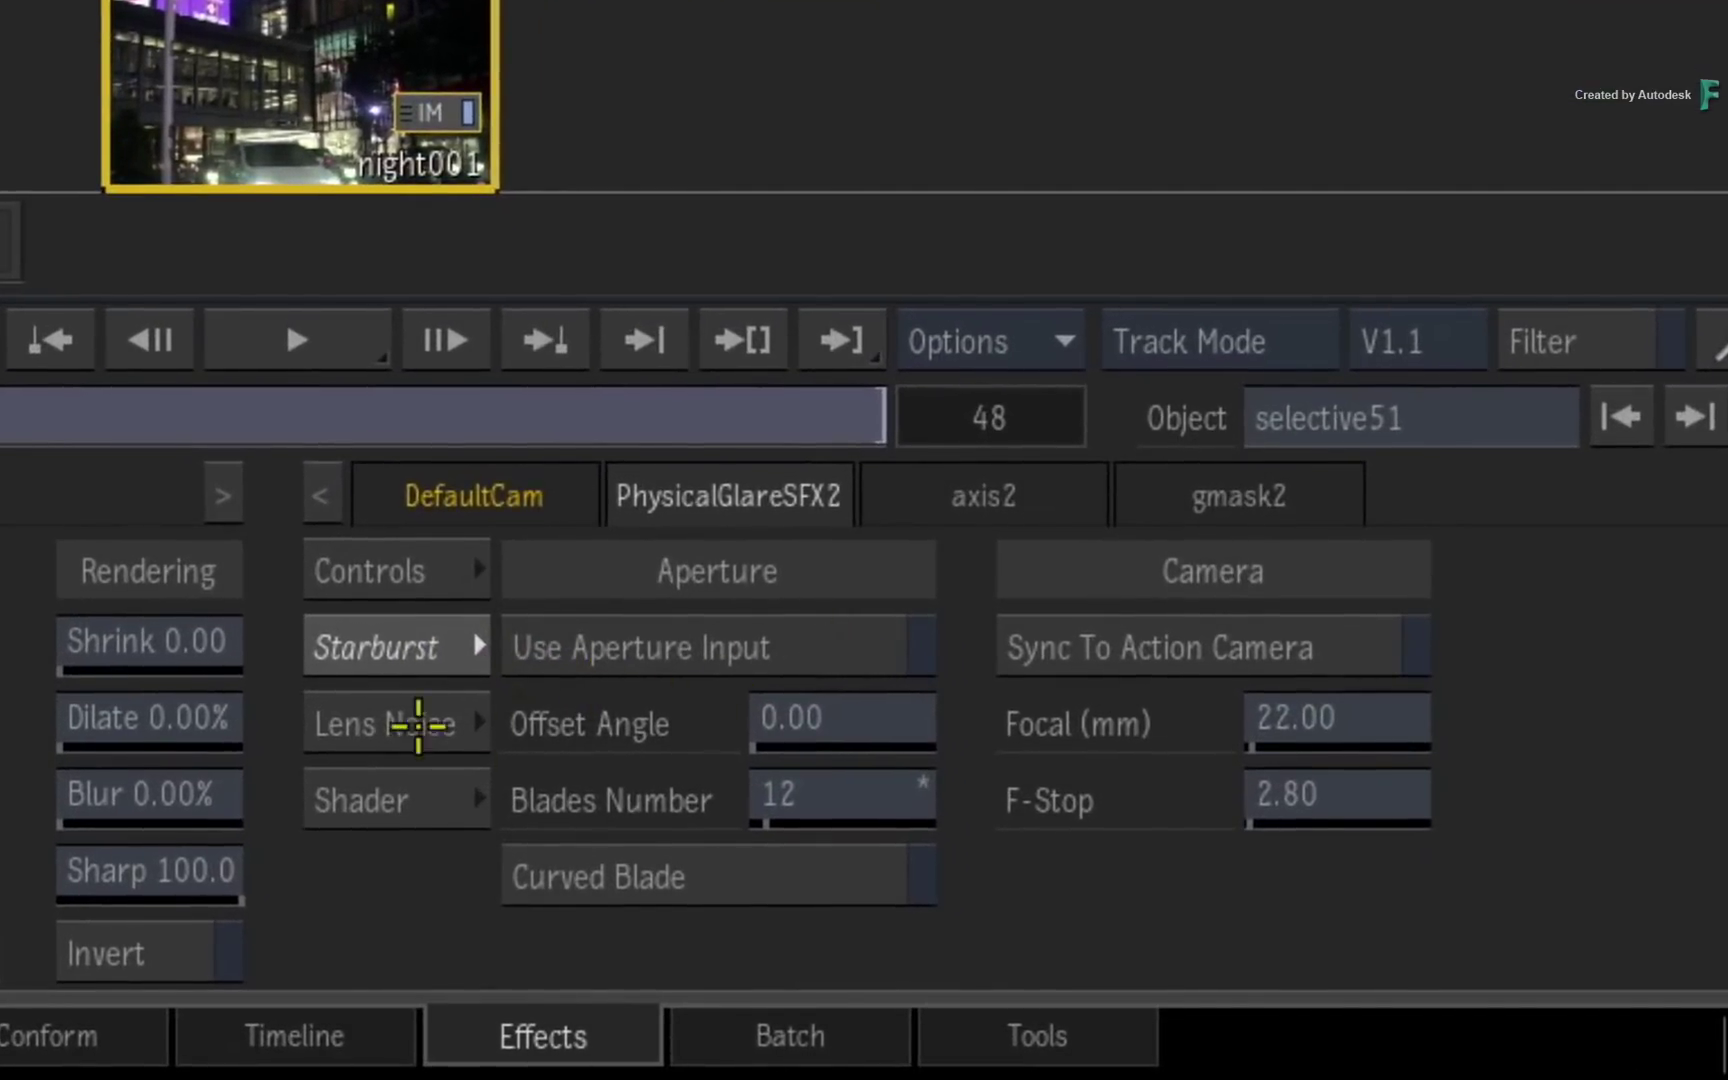
pyautogui.click(418, 726)
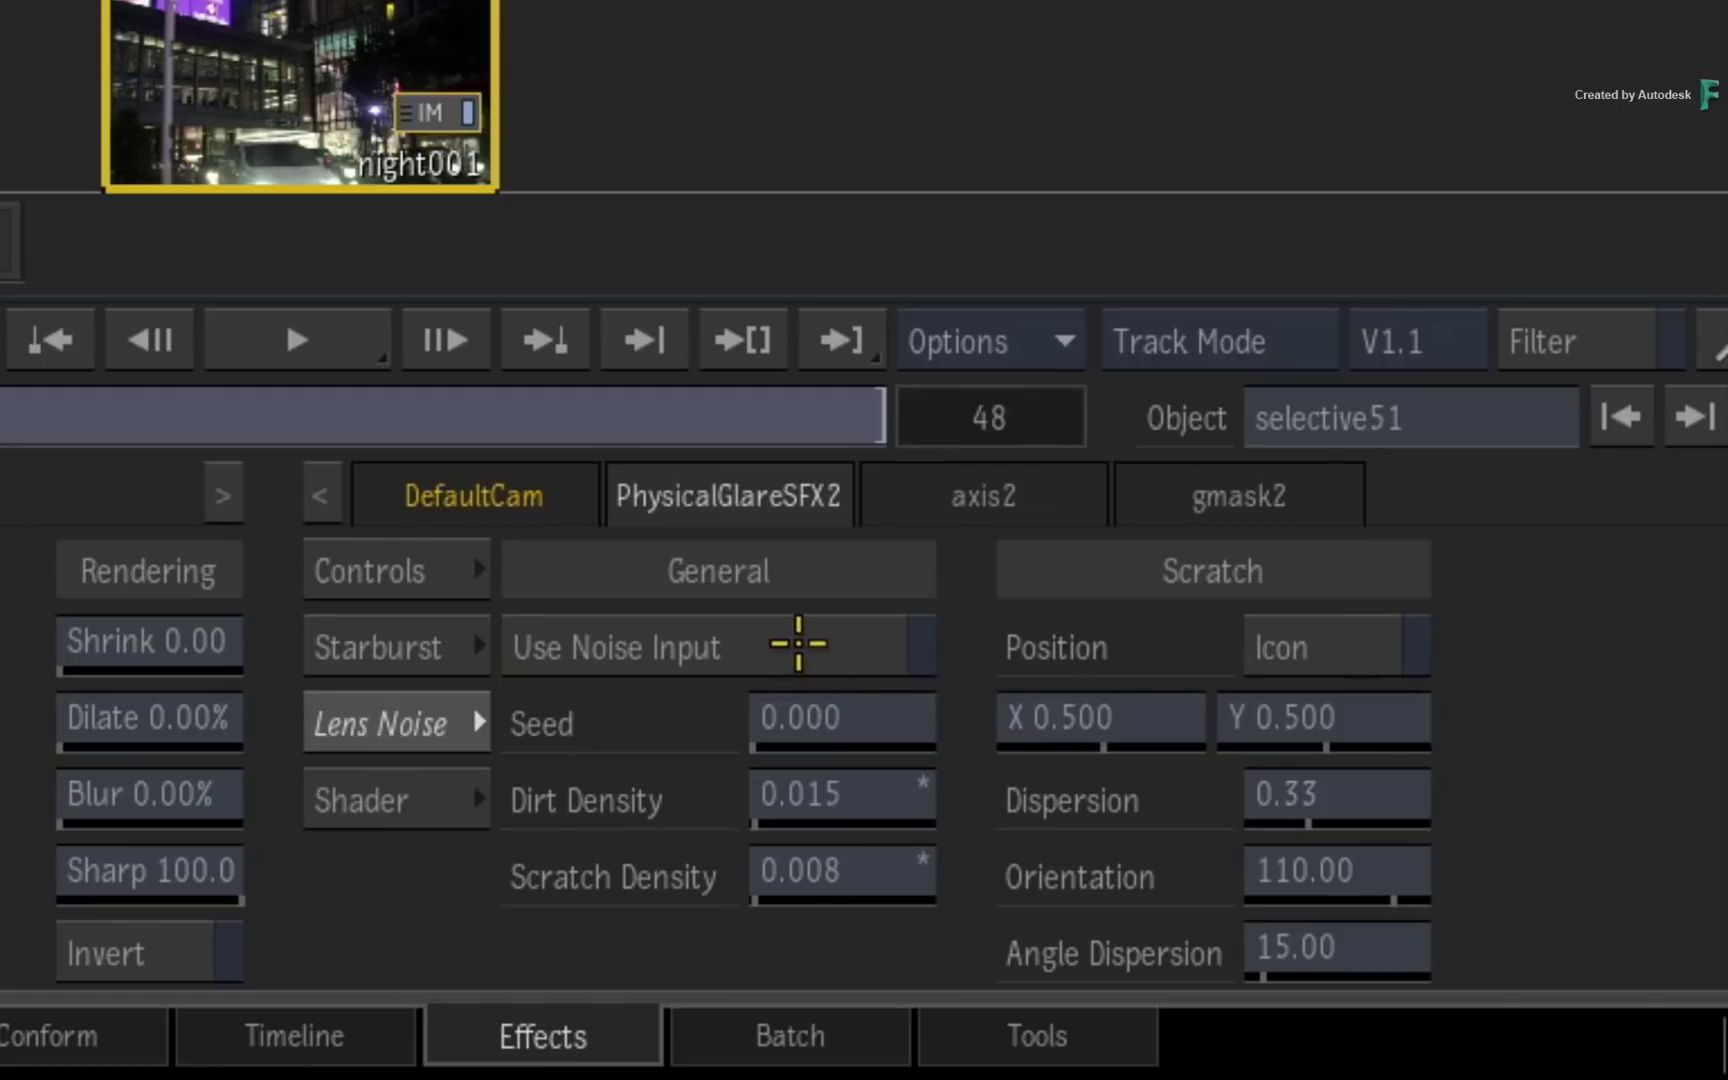
pyautogui.click(409, 570)
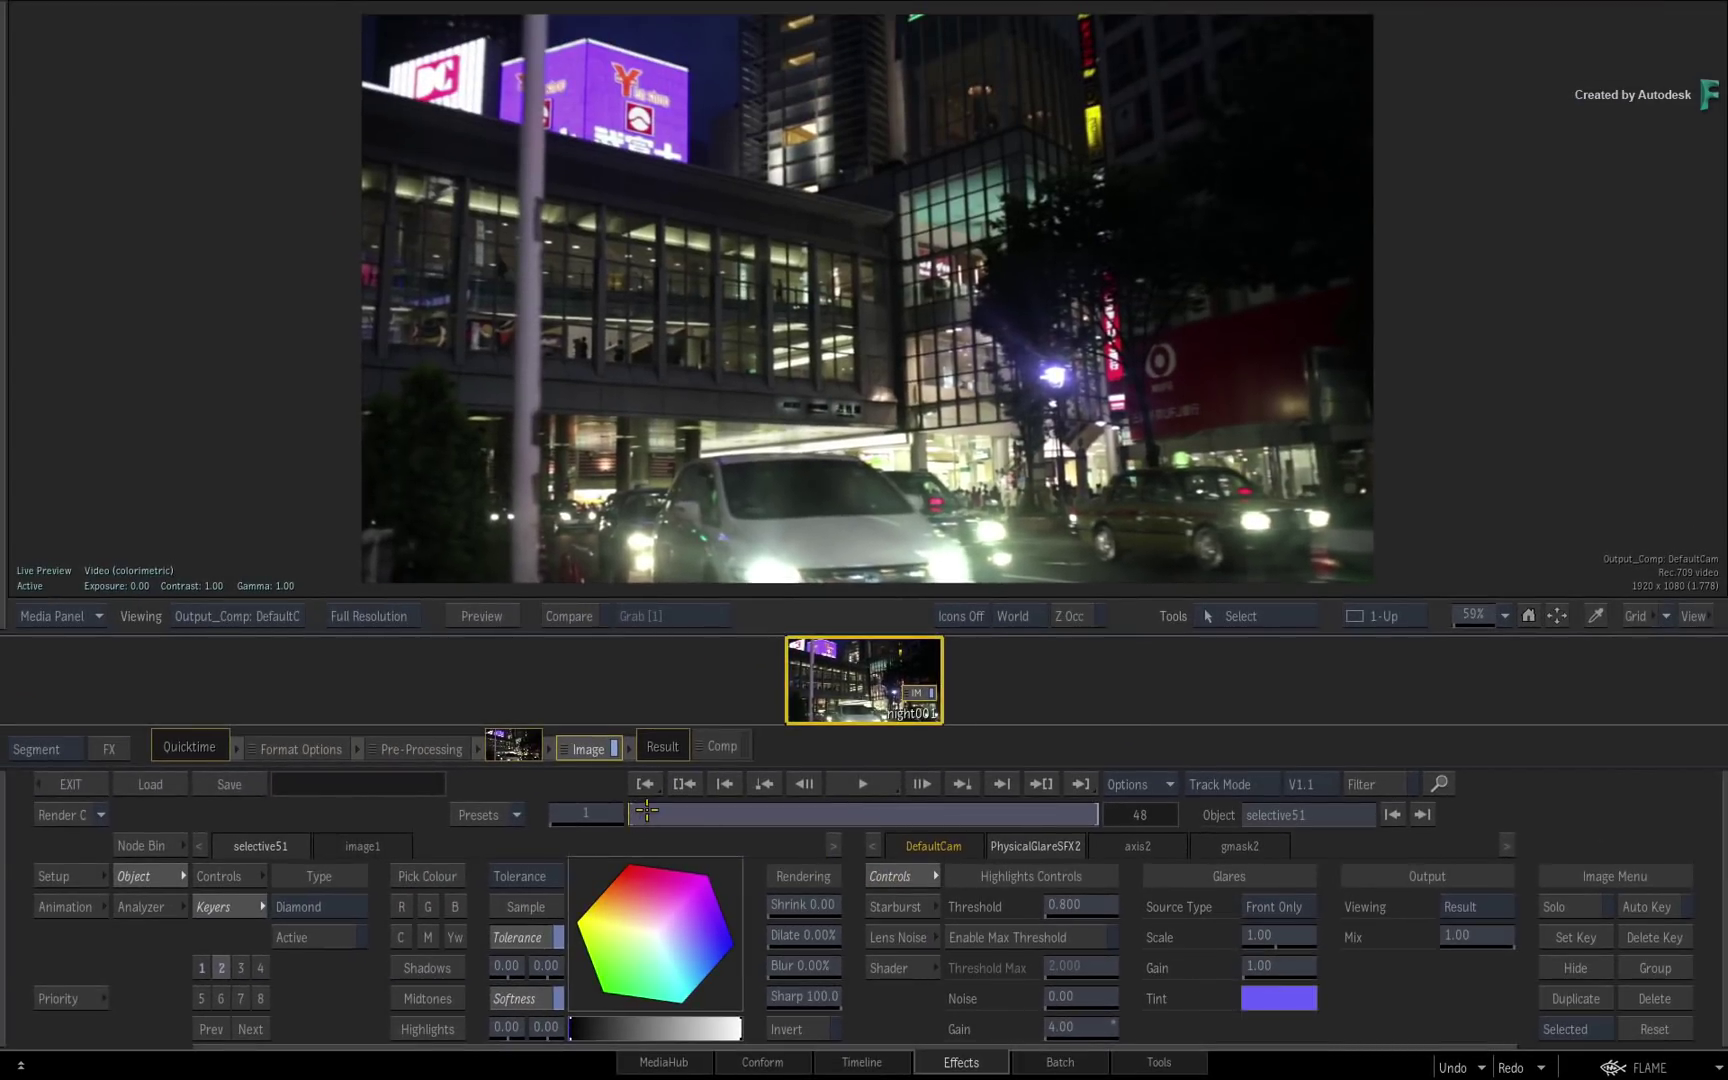
pyautogui.moveTo(175, 595); pyautogui.dragTo(261, 592)
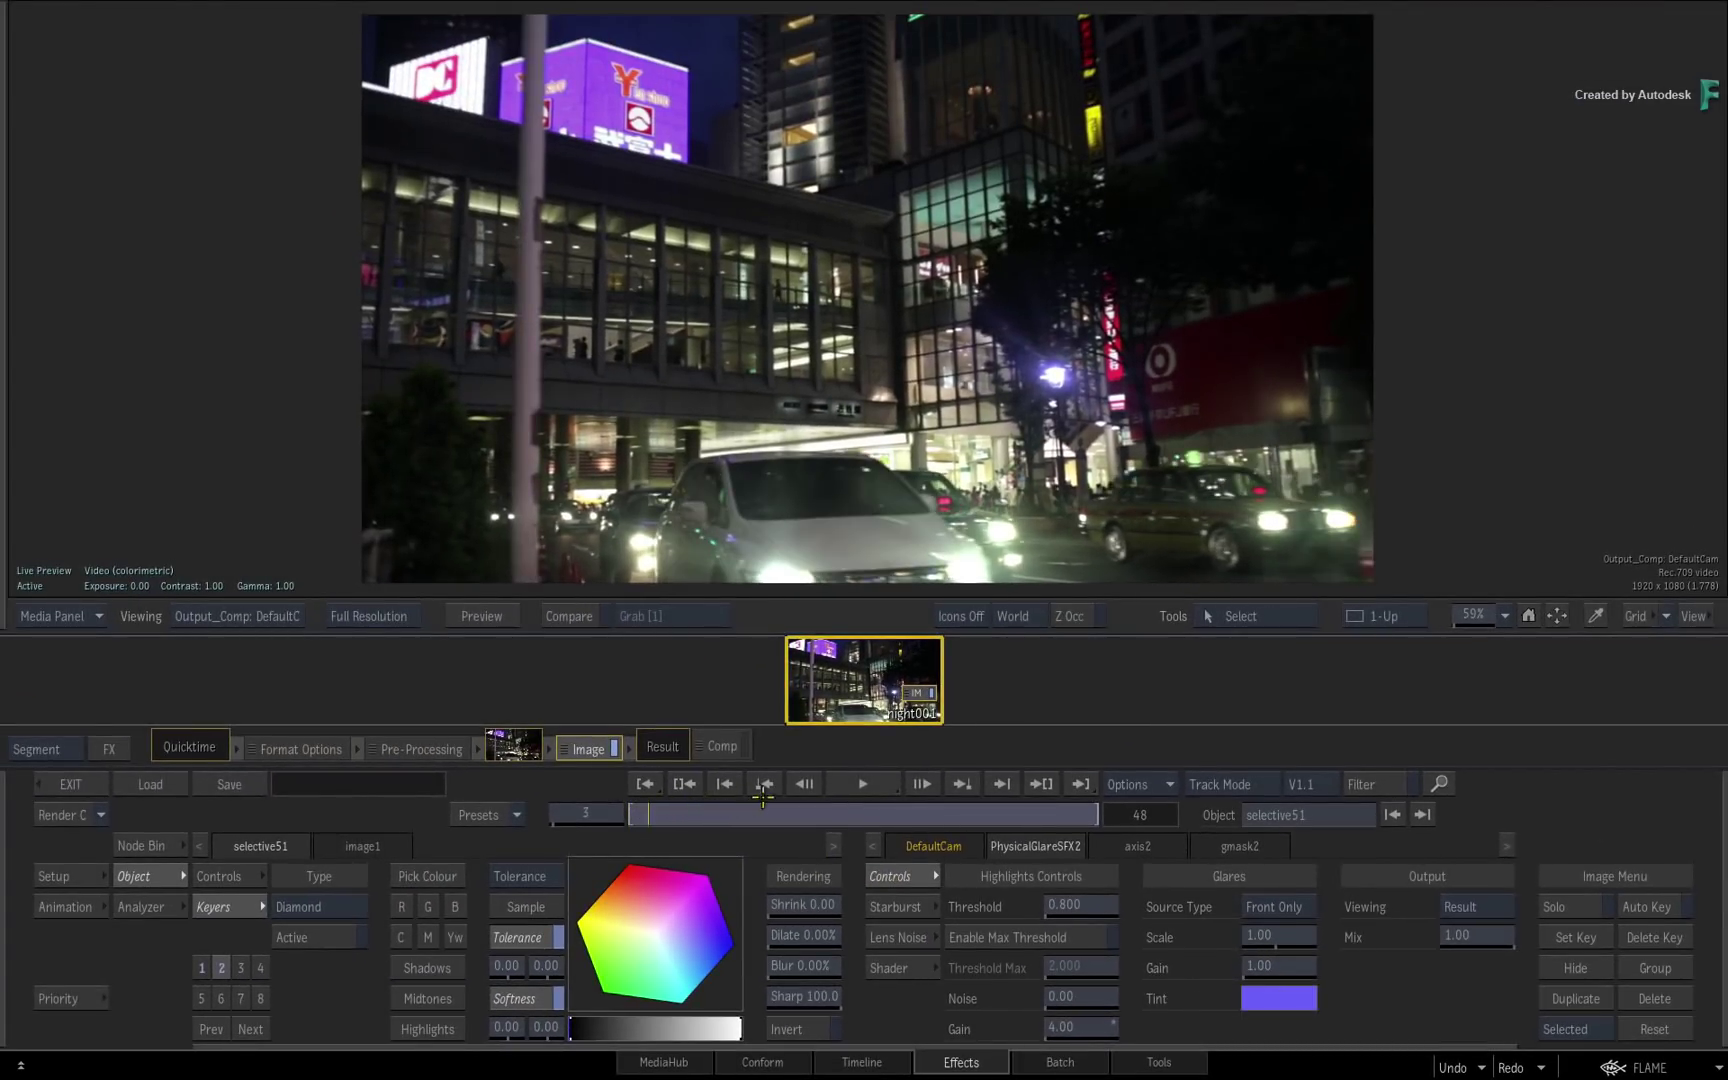
pyautogui.moveTo(763, 795); pyautogui.dragTo(1062, 806)
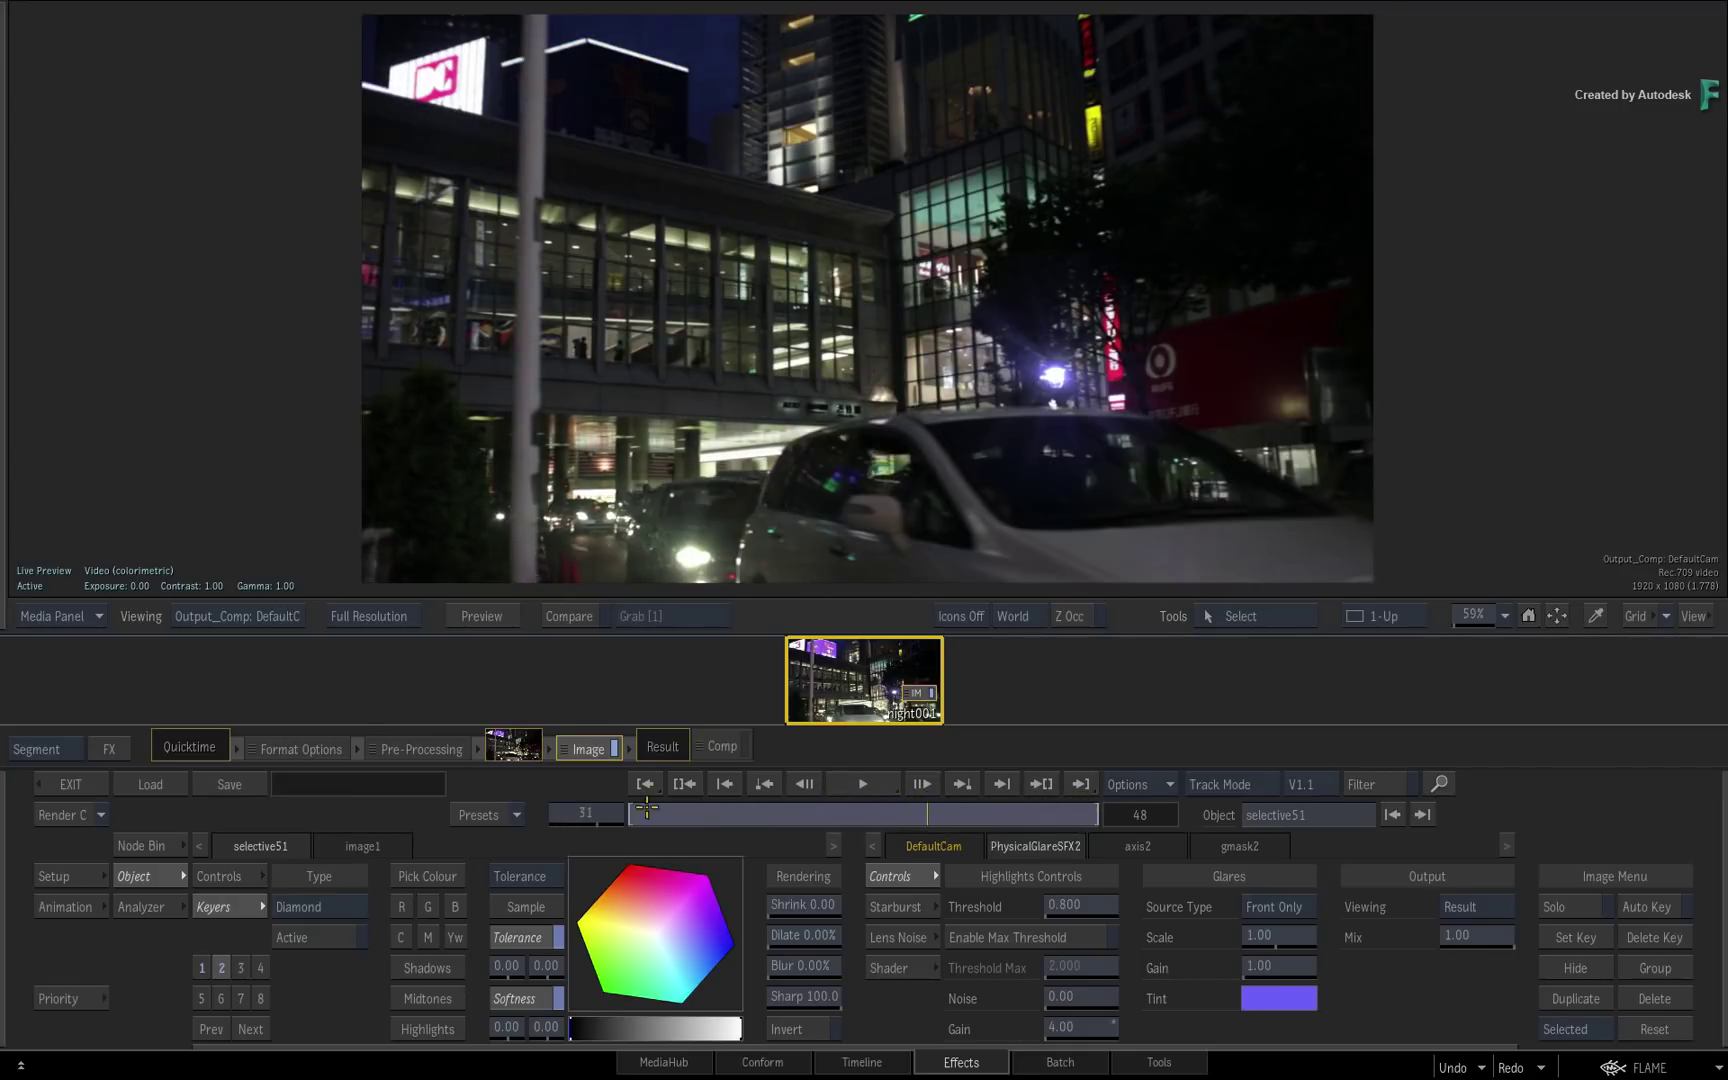
pyautogui.moveTo(647, 808); pyautogui.dragTo(488, 816)
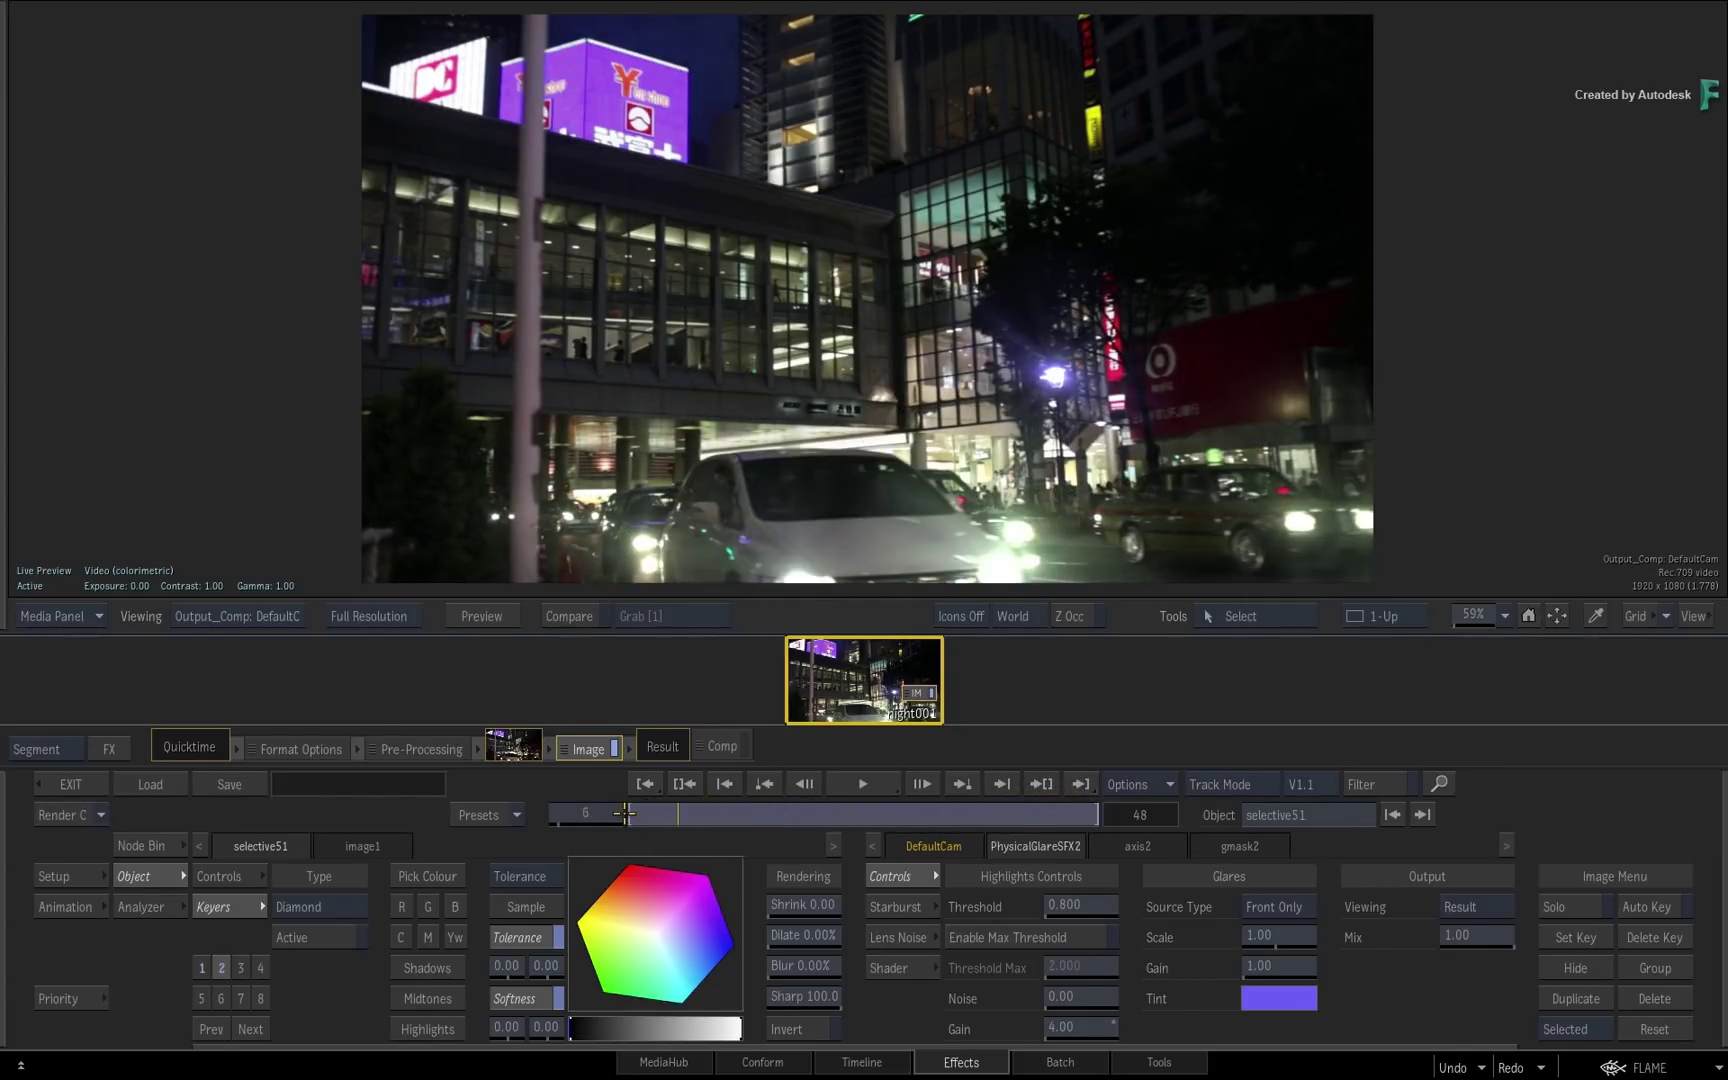
pyautogui.moveTo(603, 815); pyautogui.dragTo(590, 815)
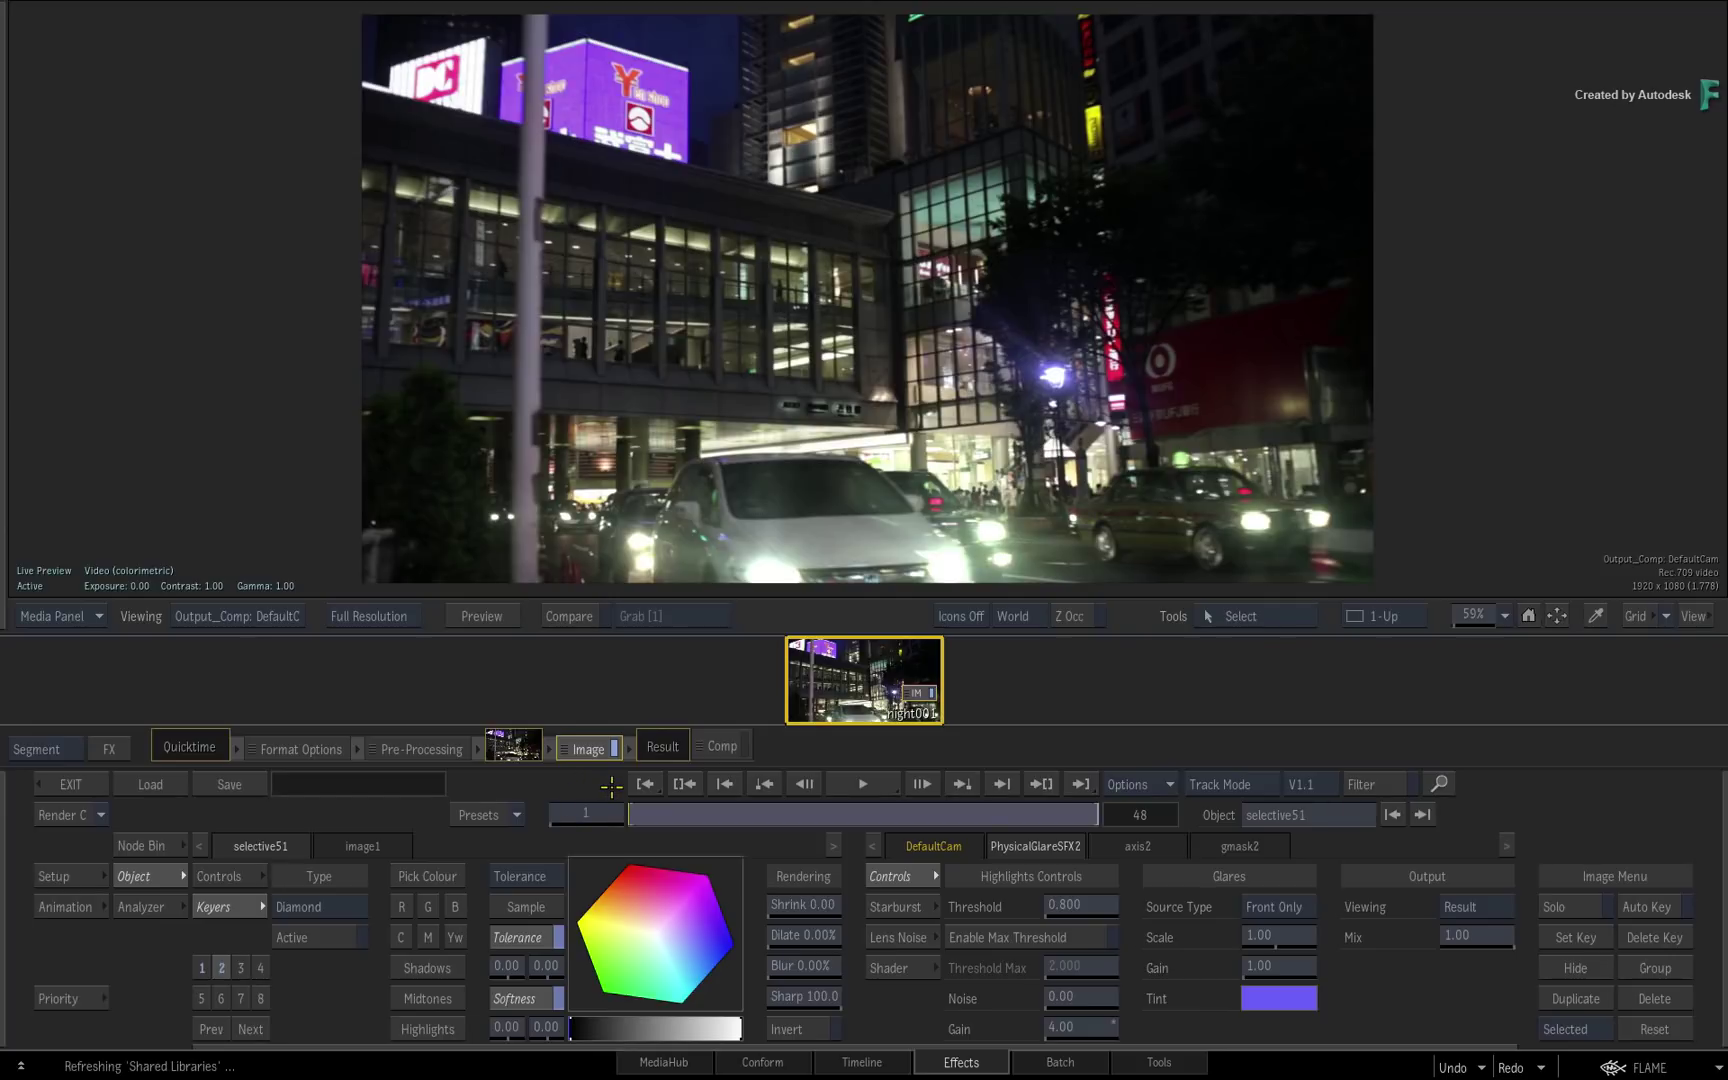